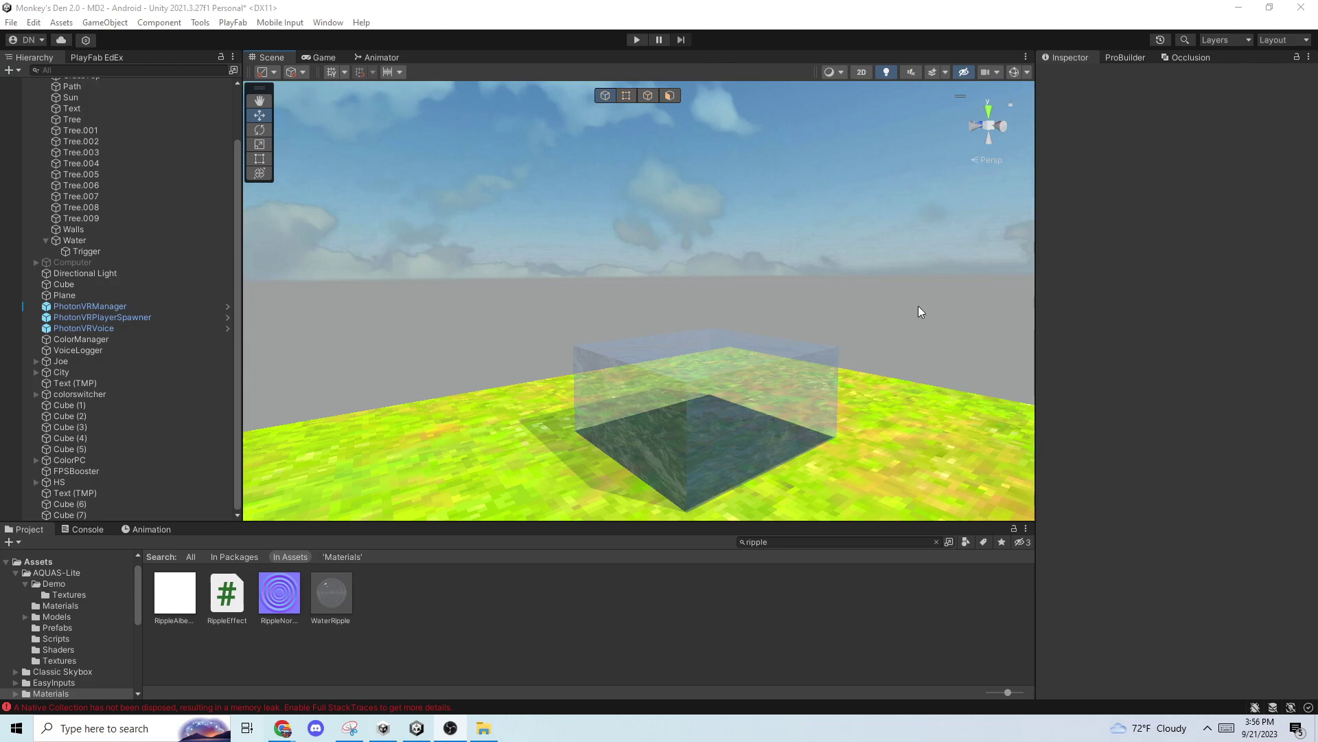
{"action": "right_click_drag", "start_coordinate": [678, 226], "coordinate": [698, 247]}
{"action": "scroll", "coordinate": [729, 271], "scroll_direction": "down", "scroll_amount": 8}
{"action": "scroll", "coordinate": [697, 247], "scroll_direction": "up", "scroll_amount": 5}
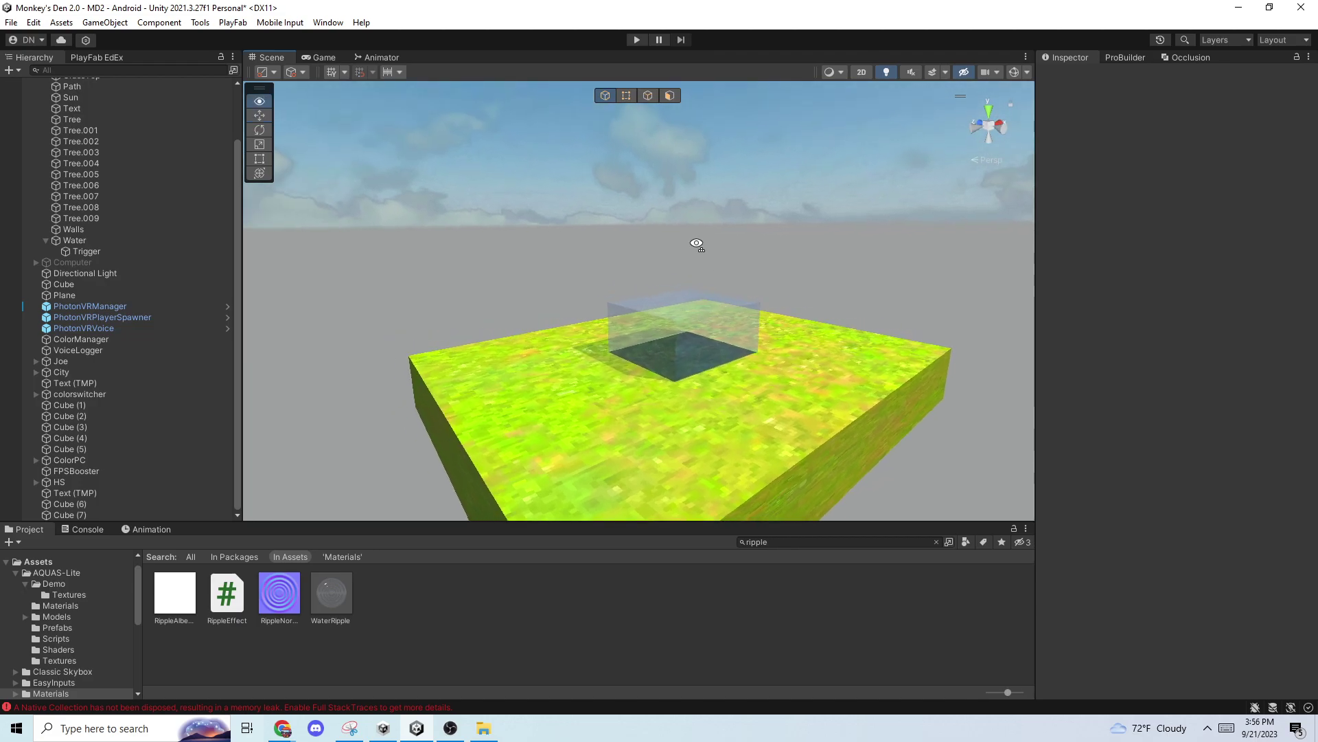
{"action": "right_click", "coordinate": [676, 622]}
{"action": "mouse_move", "coordinate": [711, 253]}
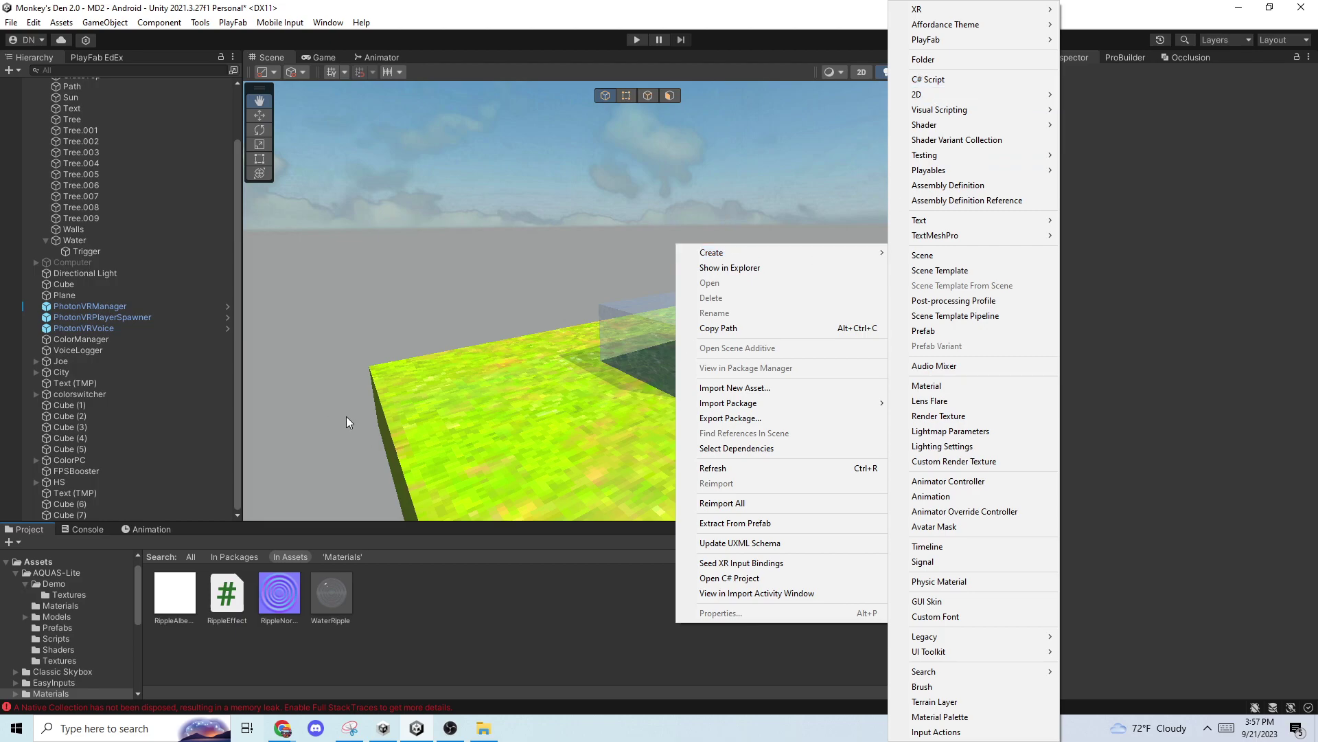
{"action": "left_click", "coordinate": [426, 642]}
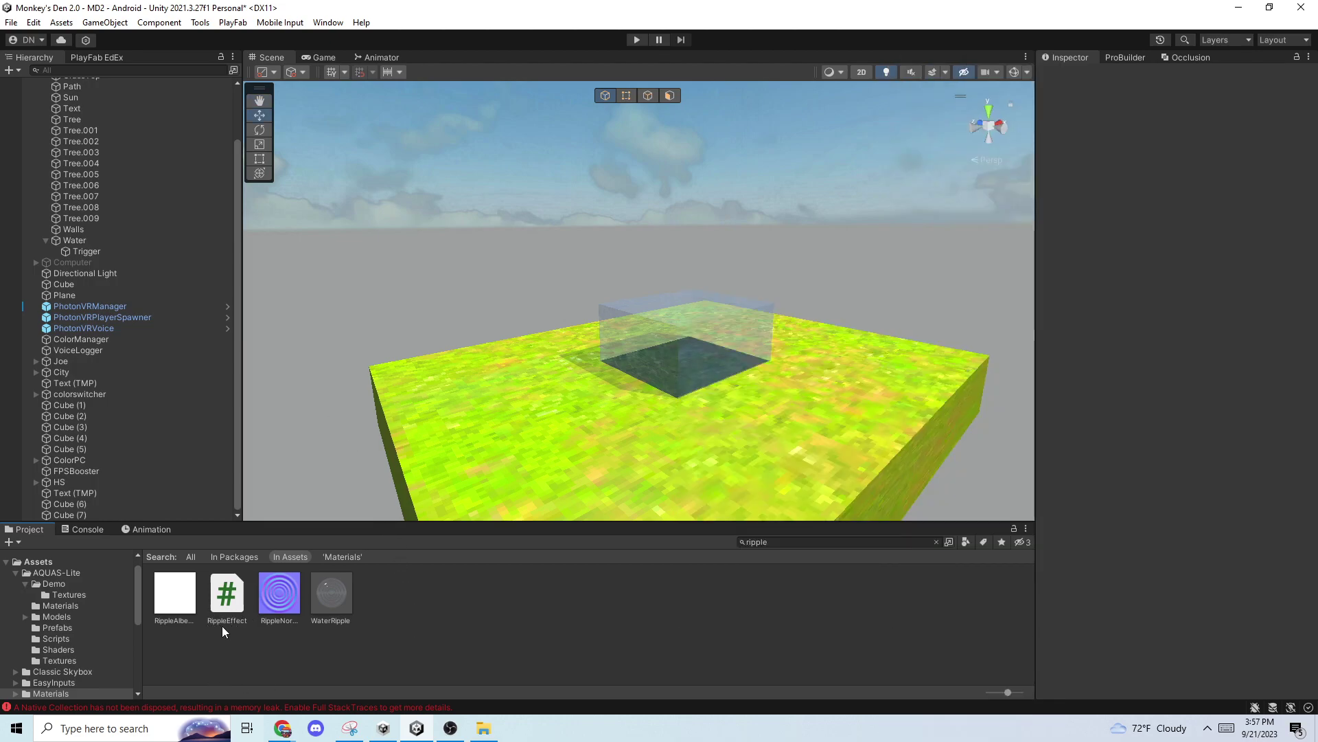
- Examine the RippleEffect script's code and the fields it exposes
{"action": "key", "text": "w"}
{"action": "right_click_drag", "start_coordinate": [490, 383], "coordinate": [653, 467]}
{"action": "left_click", "coordinate": [233, 611]}
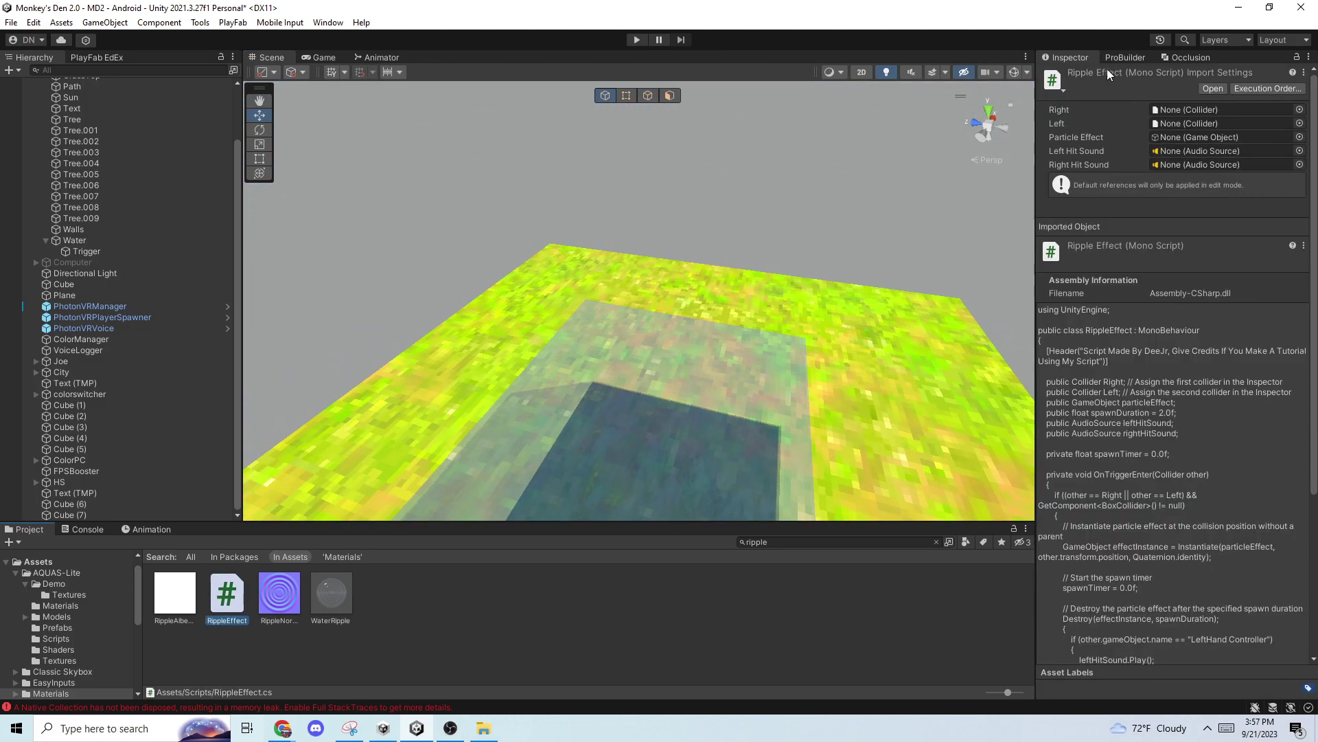
{"action": "right_click_drag", "start_coordinate": [518, 460], "coordinate": [544, 443]}
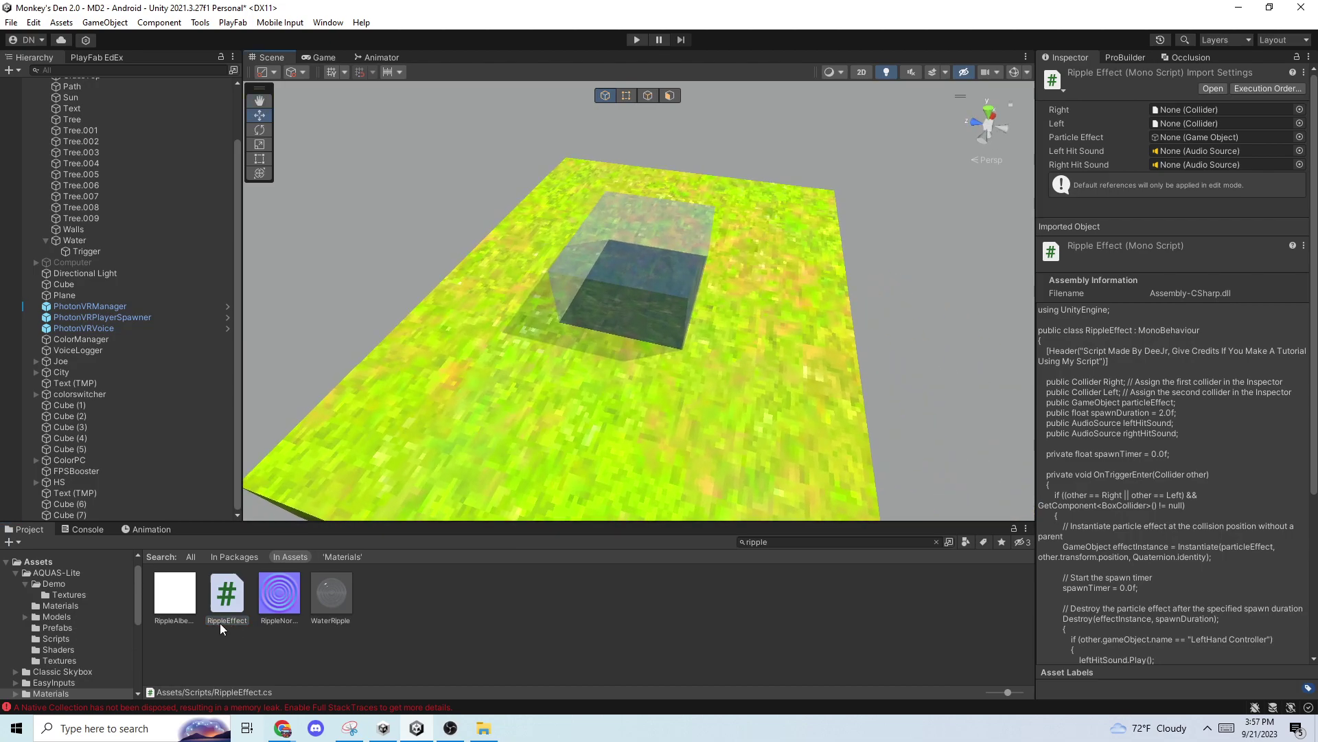
- Add a new 3D cube as a child of the transparent water cube, Cube (6)
{"action": "right_click_drag", "start_coordinate": [553, 308], "coordinate": [498, 245]}
{"action": "left_click", "coordinate": [529, 262]}
{"action": "left_click", "coordinate": [480, 274]}
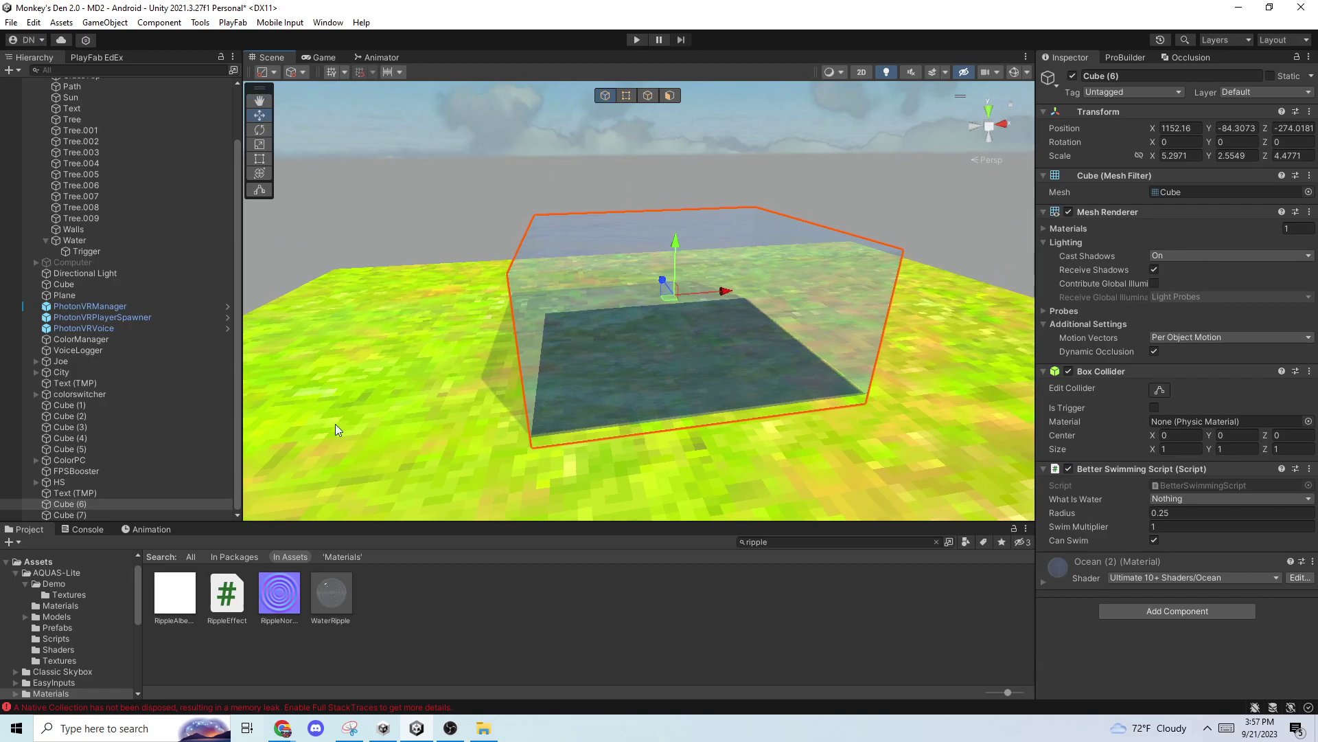
{"action": "right_click", "coordinate": [156, 509]}
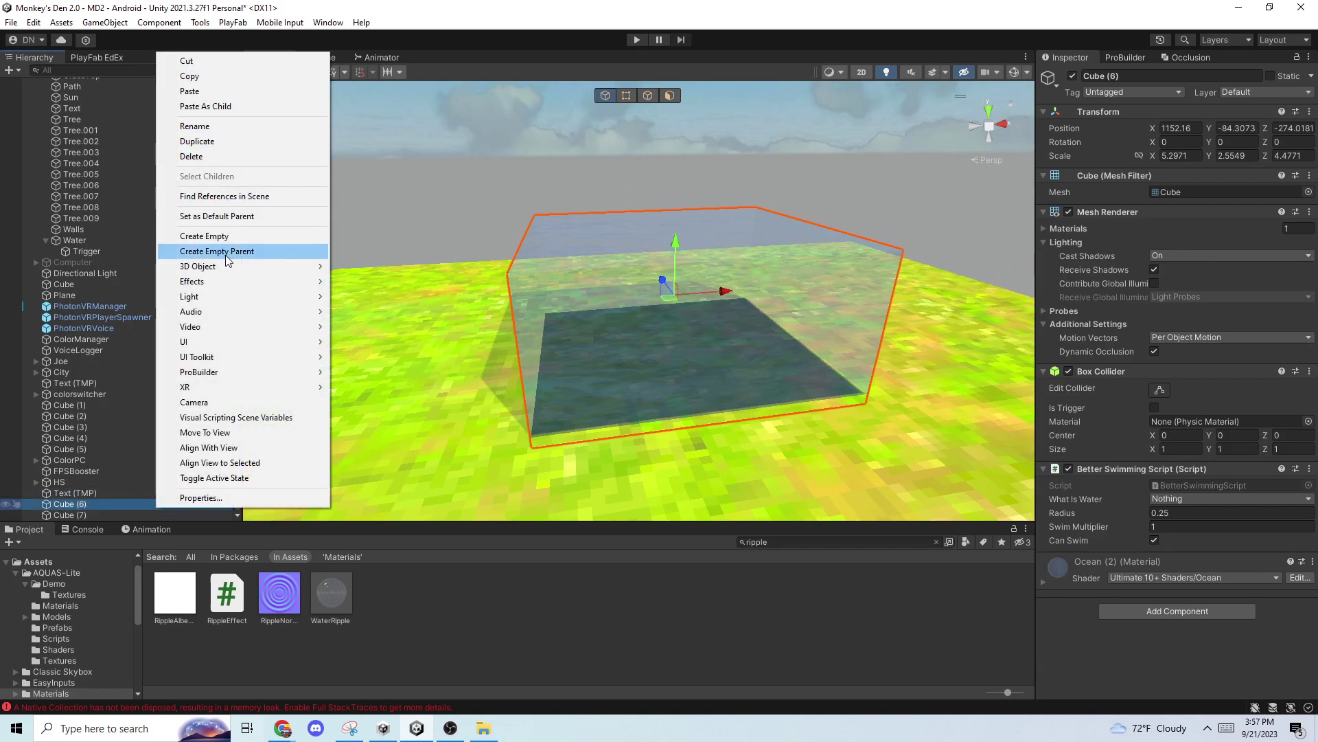
{"action": "mouse_move", "coordinate": [233, 268]}
{"action": "left_click", "coordinate": [354, 267]}
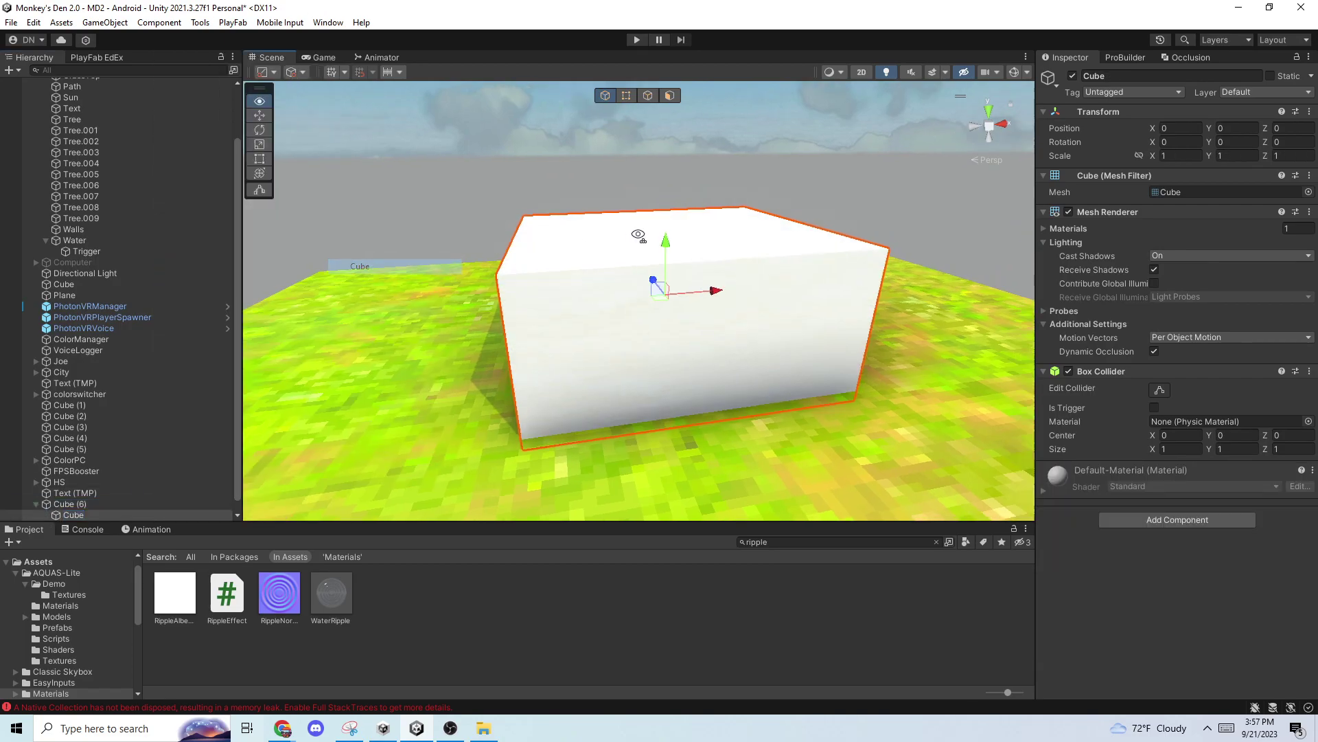
- Flatten the child cube into a thin slab along the water's top surface, with a Y scale of about 0.09
{"action": "scroll", "coordinate": [357, 227], "scroll_direction": "down", "scroll_amount": 3}
{"action": "left_click", "coordinate": [260, 158]}
{"action": "mouse_move", "coordinate": [728, 226]}
{"action": "right_mouse_down"}
{"action": "mouse_move", "coordinate": [771, 236]}
{"action": "mouse_move", "coordinate": [720, 203]}
{"action": "right_mouse_up"}
{"action": "scroll", "coordinate": [663, 282], "scroll_direction": "down", "scroll_amount": 3}
{"action": "left_click_drag", "start_coordinate": [604, 375], "coordinate": [664, 312]}
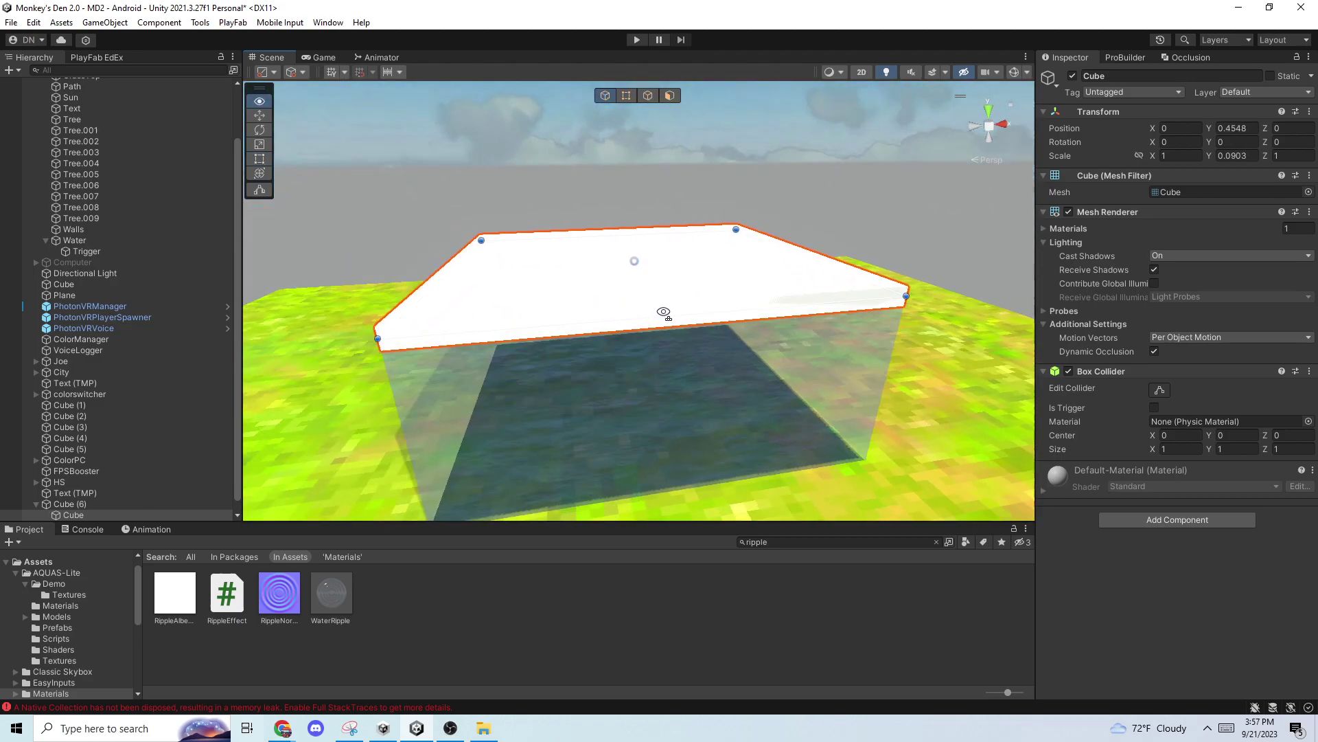
{"action": "right_click_drag", "start_coordinate": [663, 313], "coordinate": [812, 301]}
{"action": "left_click", "coordinate": [93, 563]}
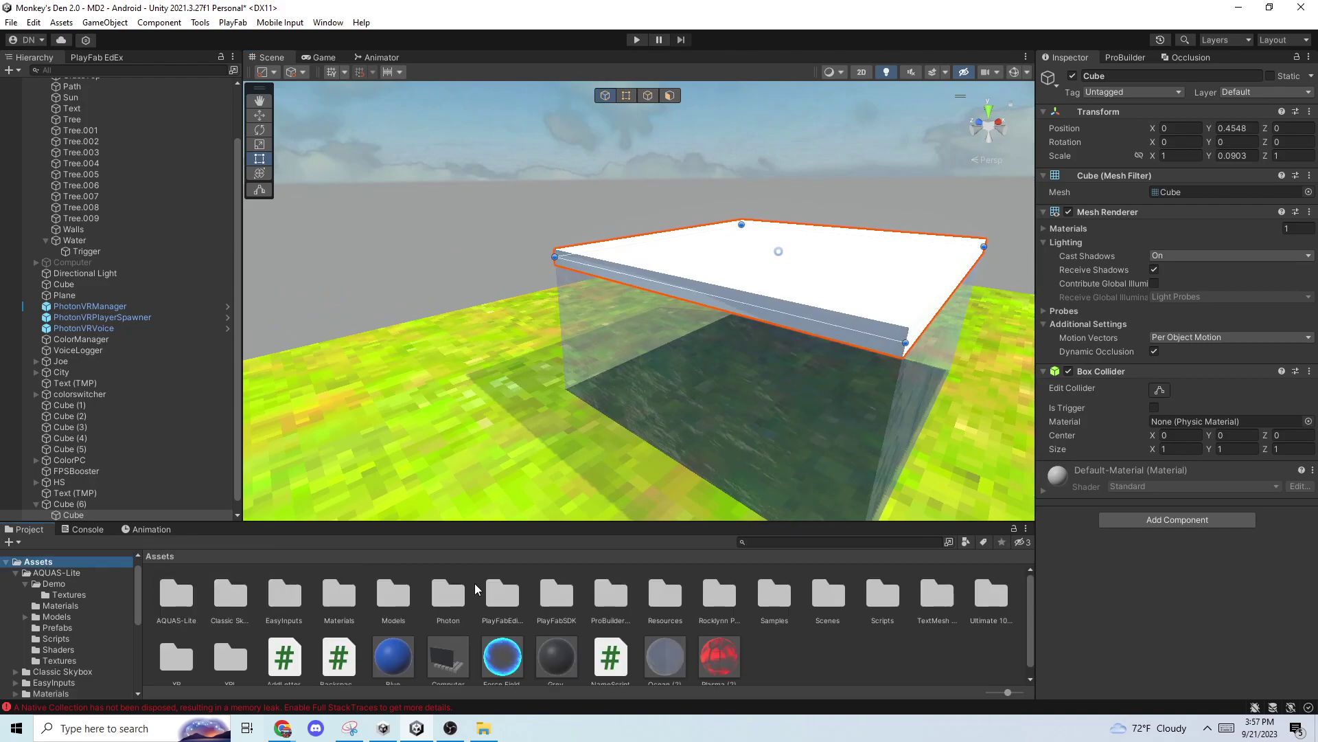
{"action": "left_click", "coordinate": [785, 542]}
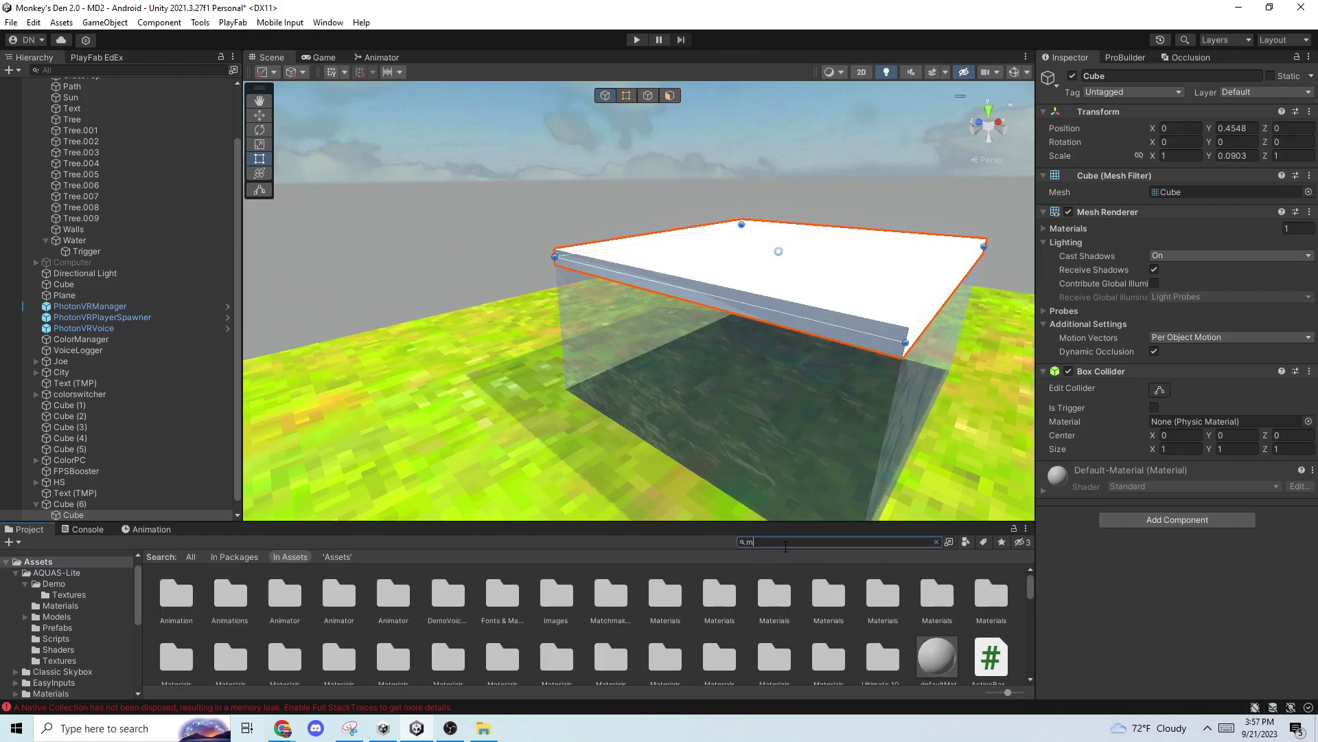
{"action": "left_click_drag", "start_coordinate": [762, 430], "coordinate": [878, 413], "text": "alt"}
{"action": "key", "text": "w"}
{"action": "right_click_drag", "start_coordinate": [878, 412], "coordinate": [734, 460]}
{"action": "key", "text": "s"}
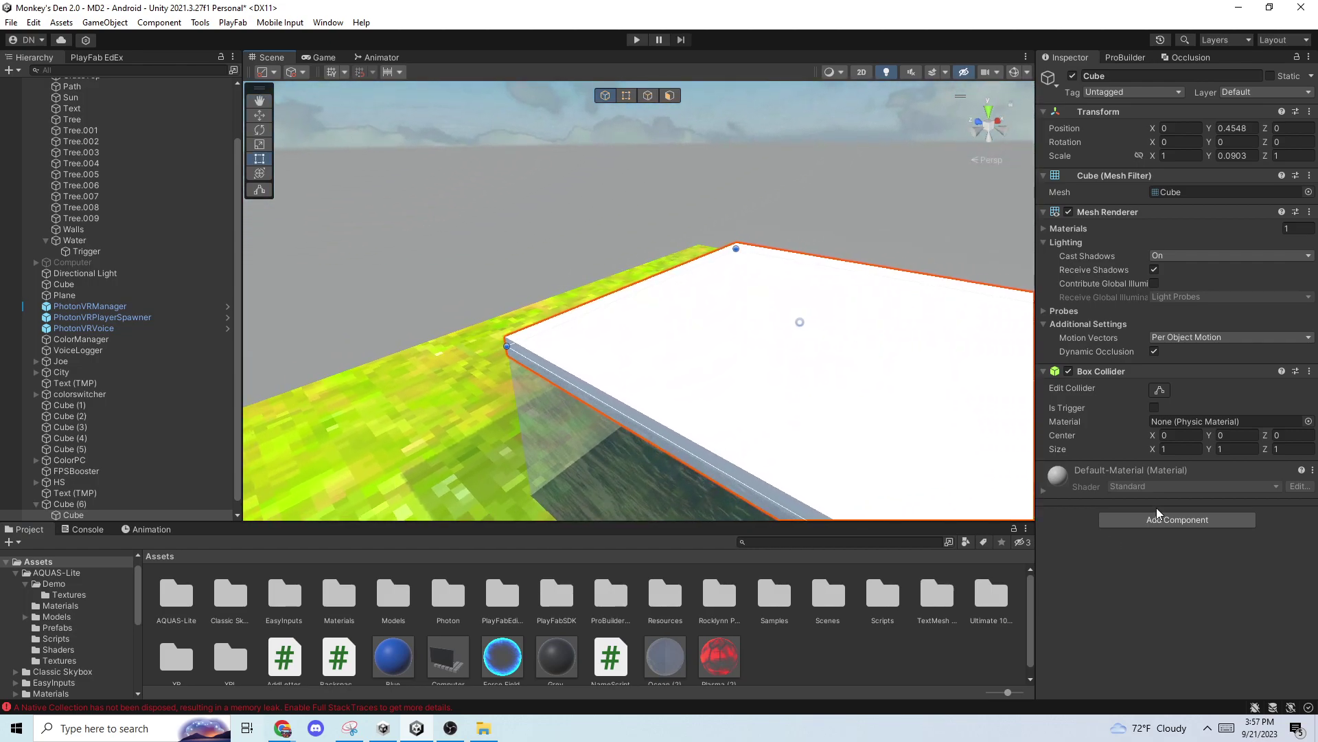
- Add the Ripple Effect script component to the flattened cube
{"action": "left_click", "coordinate": [1168, 517]}
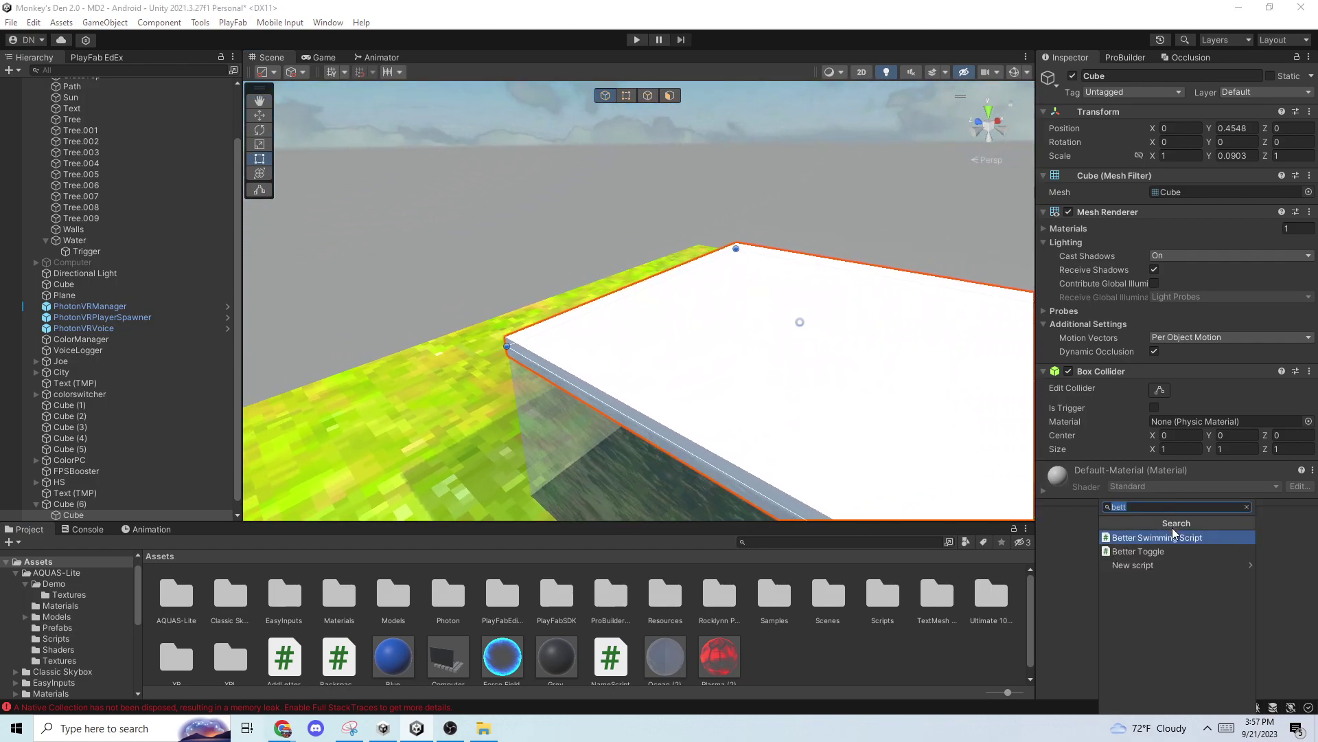
{"action": "key", "text": "BackSpace"}
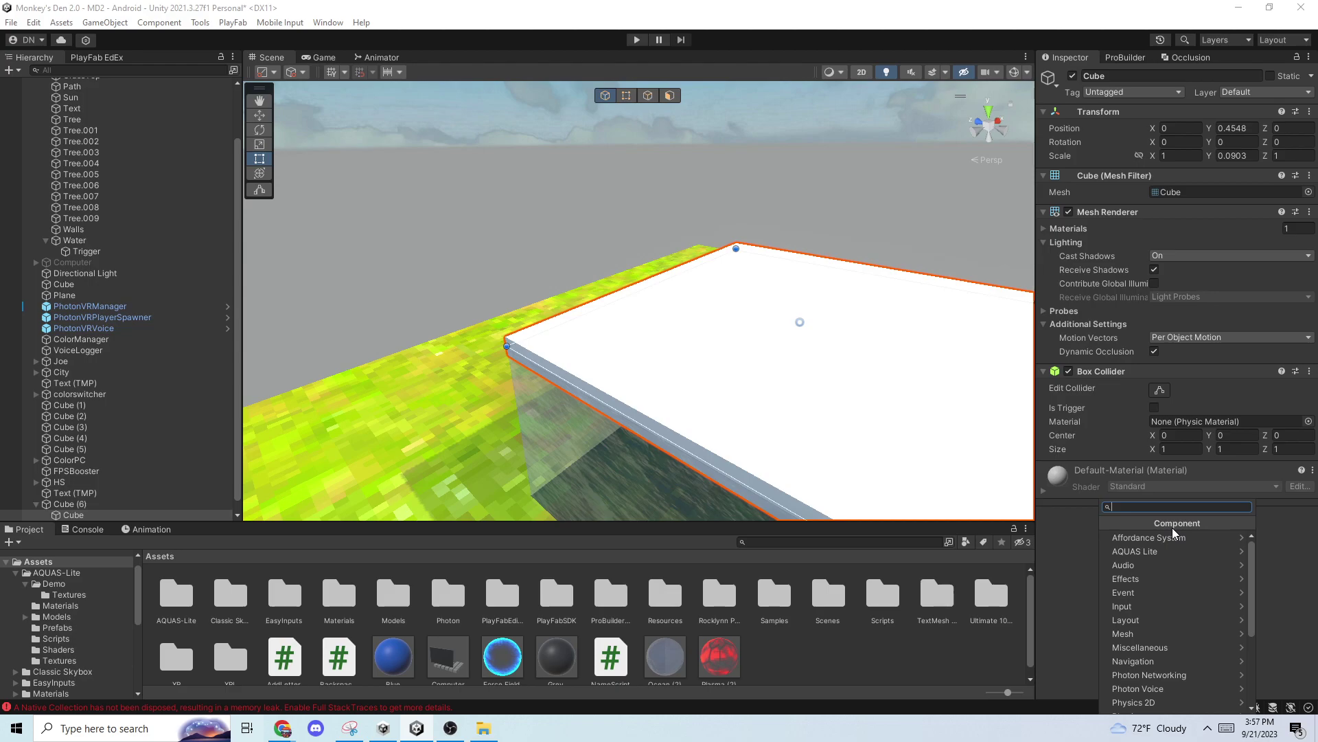
{"action": "type", "text": "rippl;e"}
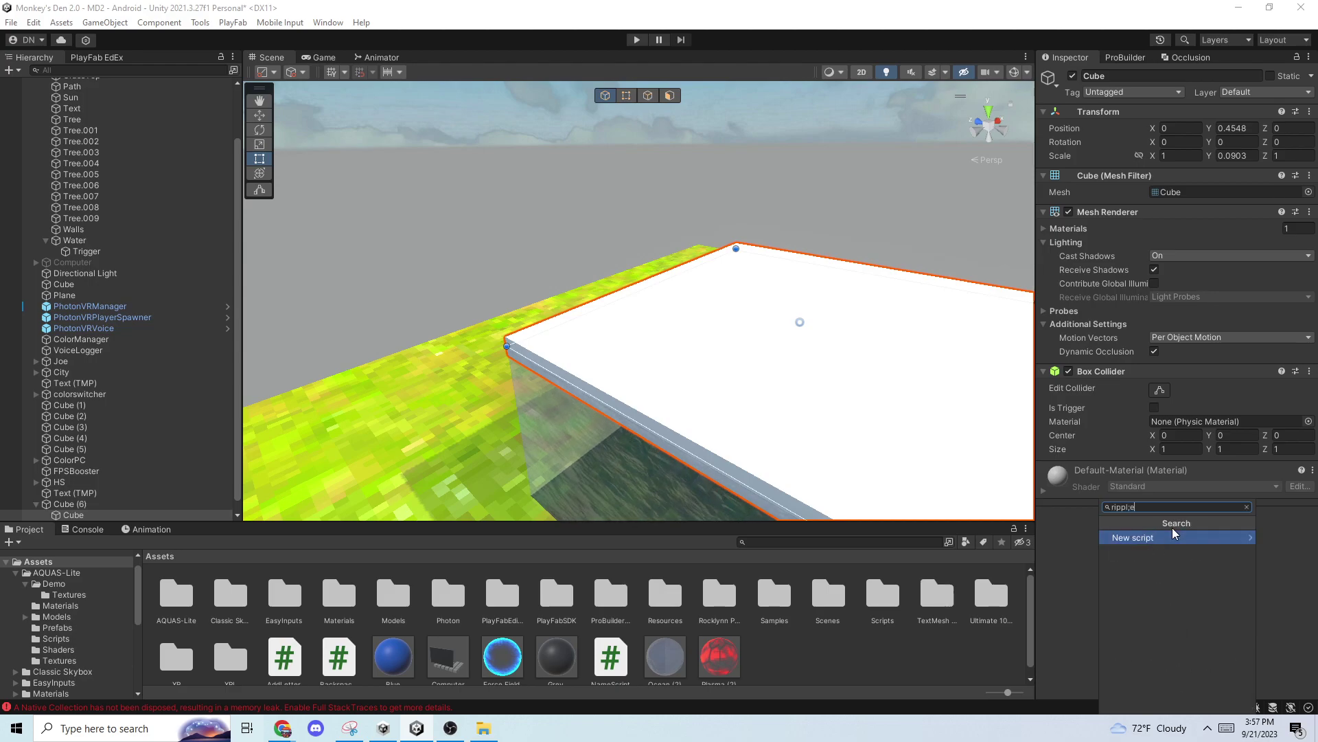
{"action": "key", "text": "BackSpace"}
{"action": "key", "text": "BackSpace"}
{"action": "left_click", "coordinate": [1181, 545]}
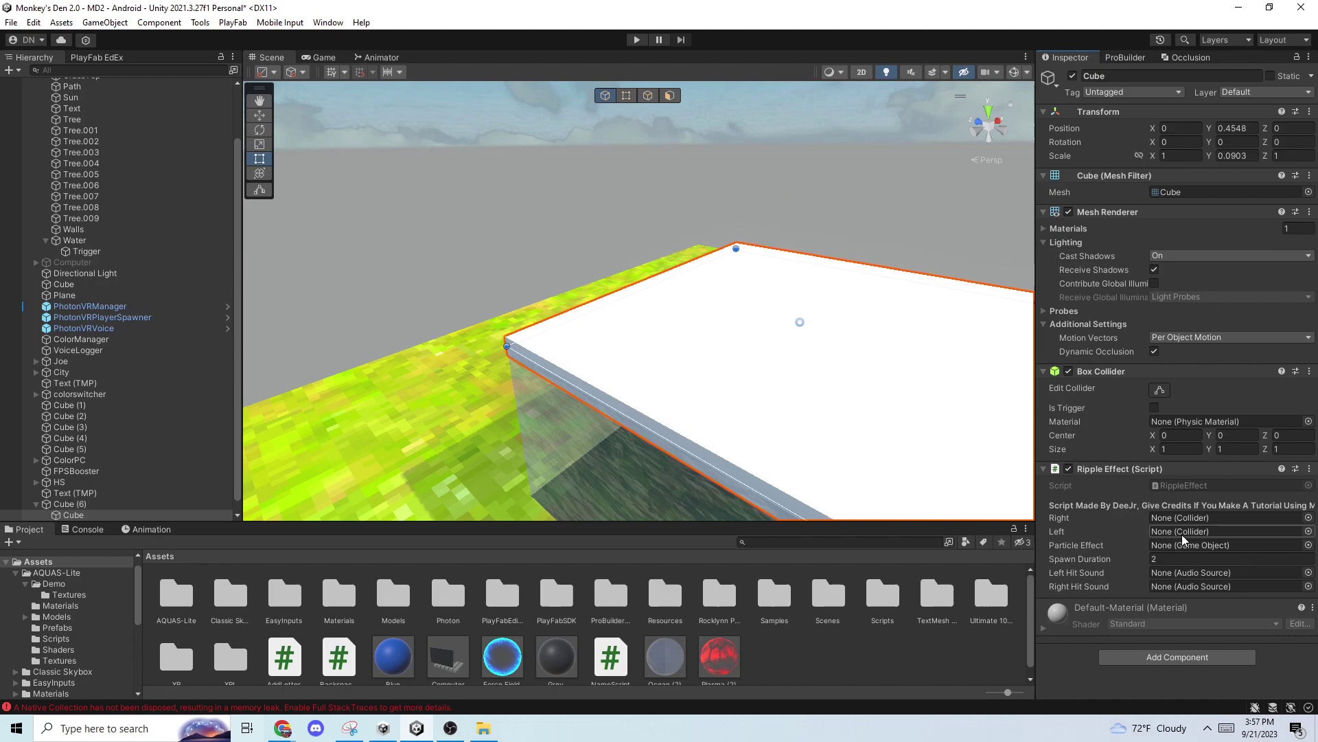
- Assign RightHand Controller and LeftHand Controller to the Ripple Effect's Right and Left colliders, and set Spawn Duration to 1.4
{"action": "key", "text": "f"}
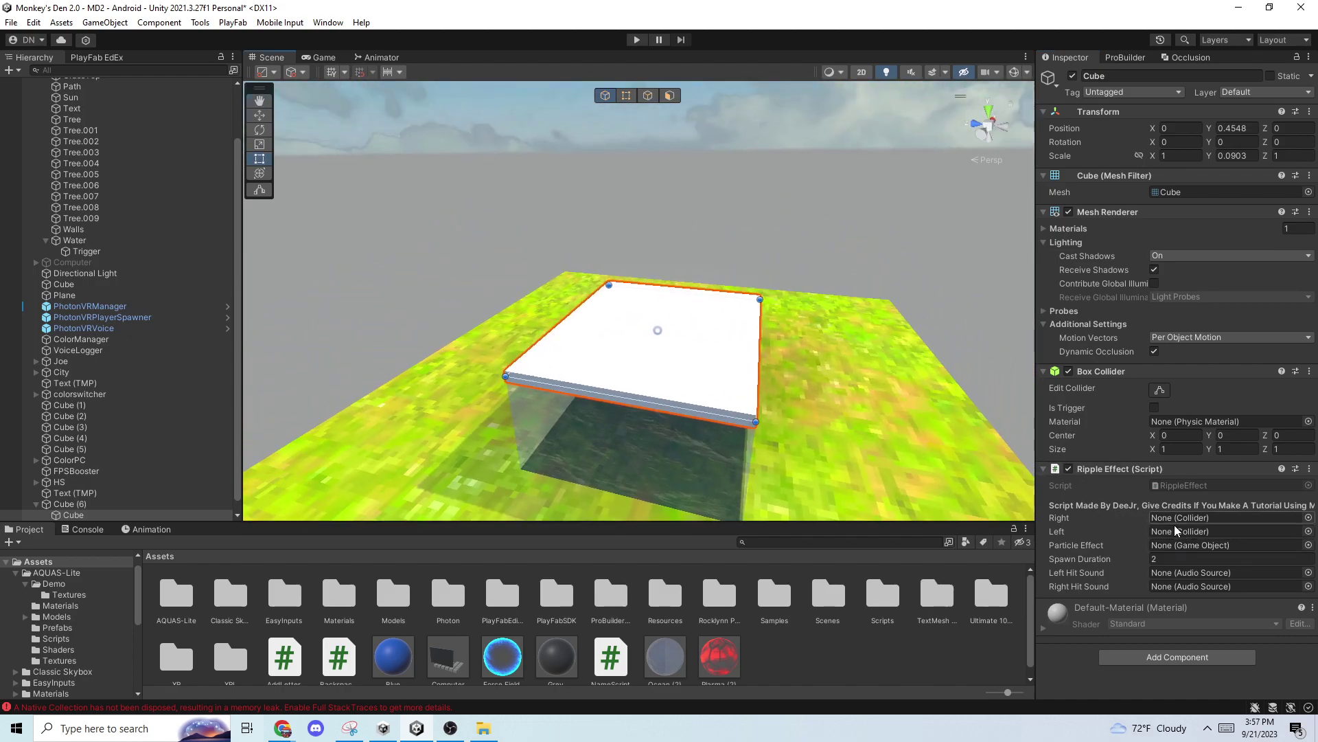
{"action": "scroll", "coordinate": [103, 262], "scroll_direction": "up", "scroll_amount": 3}
{"action": "left_click", "coordinate": [36, 94]}
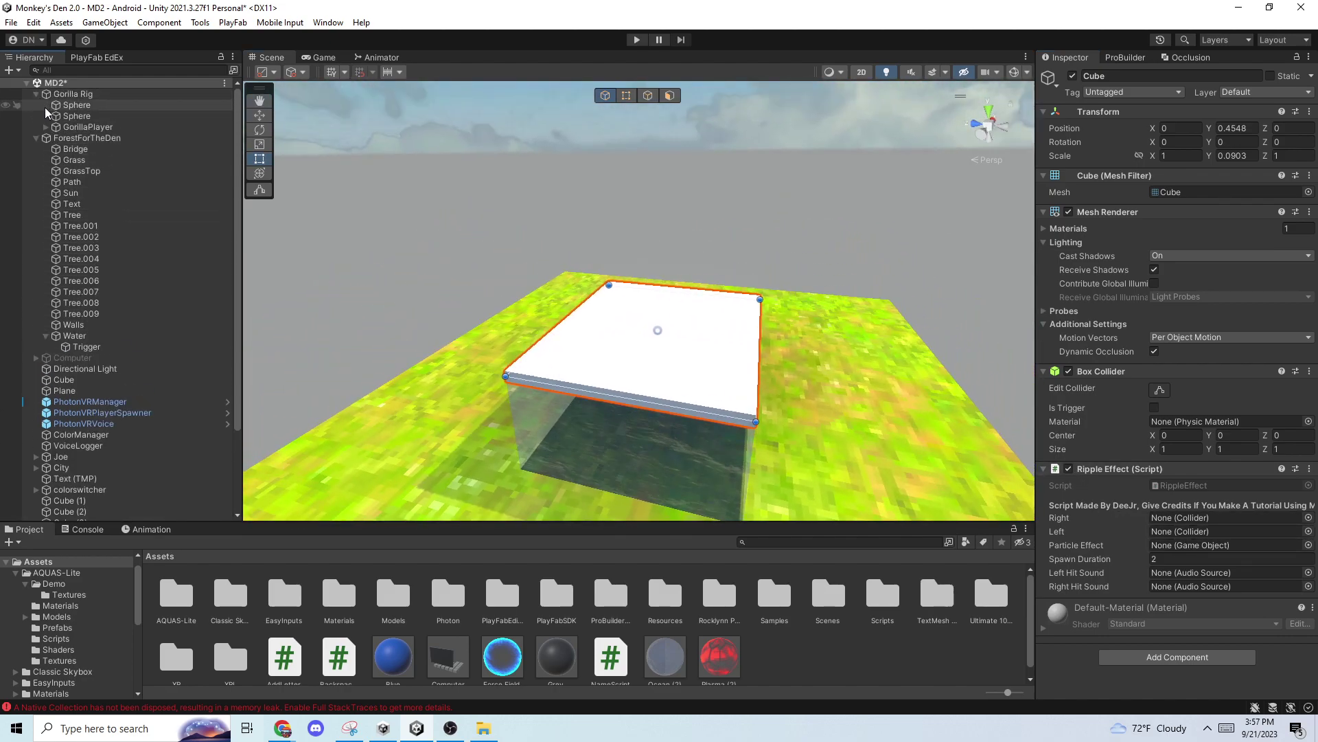
{"action": "left_click", "coordinate": [46, 129]}
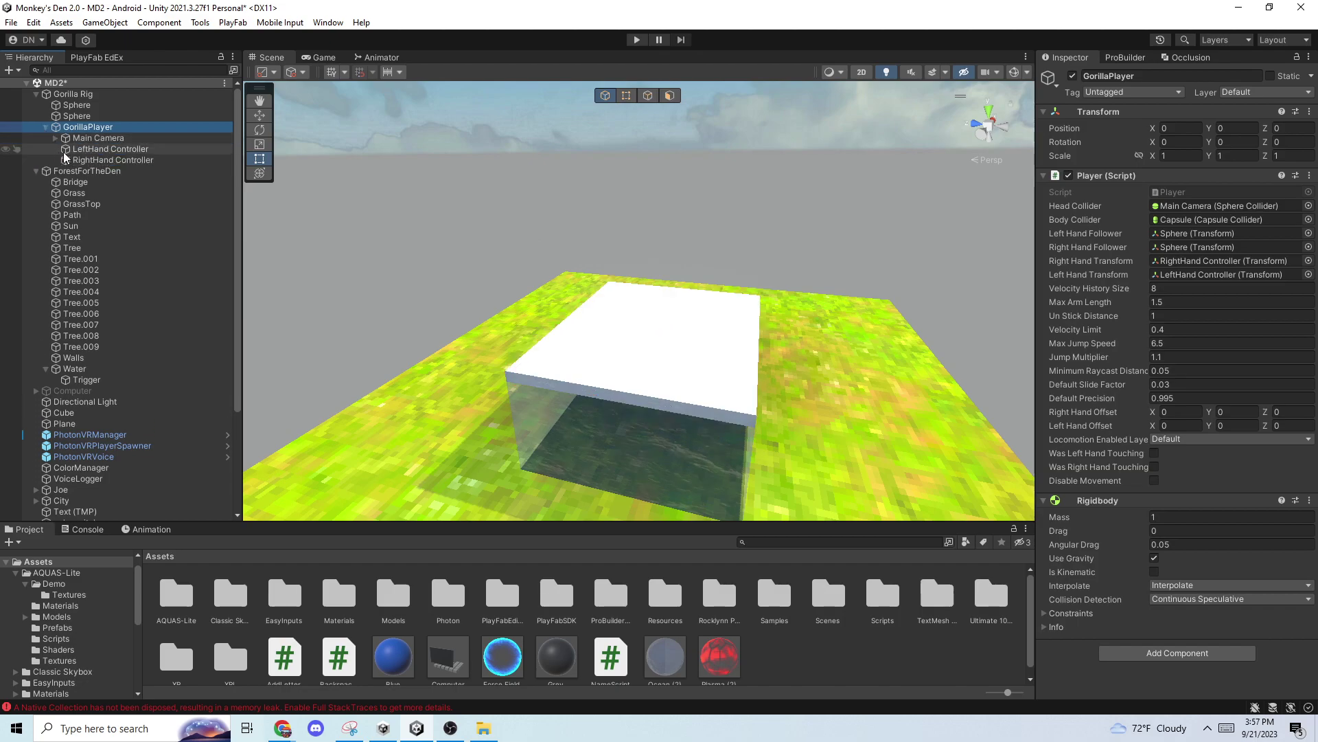
{"action": "left_click", "coordinate": [603, 382]}
{"action": "scroll", "coordinate": [150, 173], "scroll_direction": "up", "scroll_amount": 4}
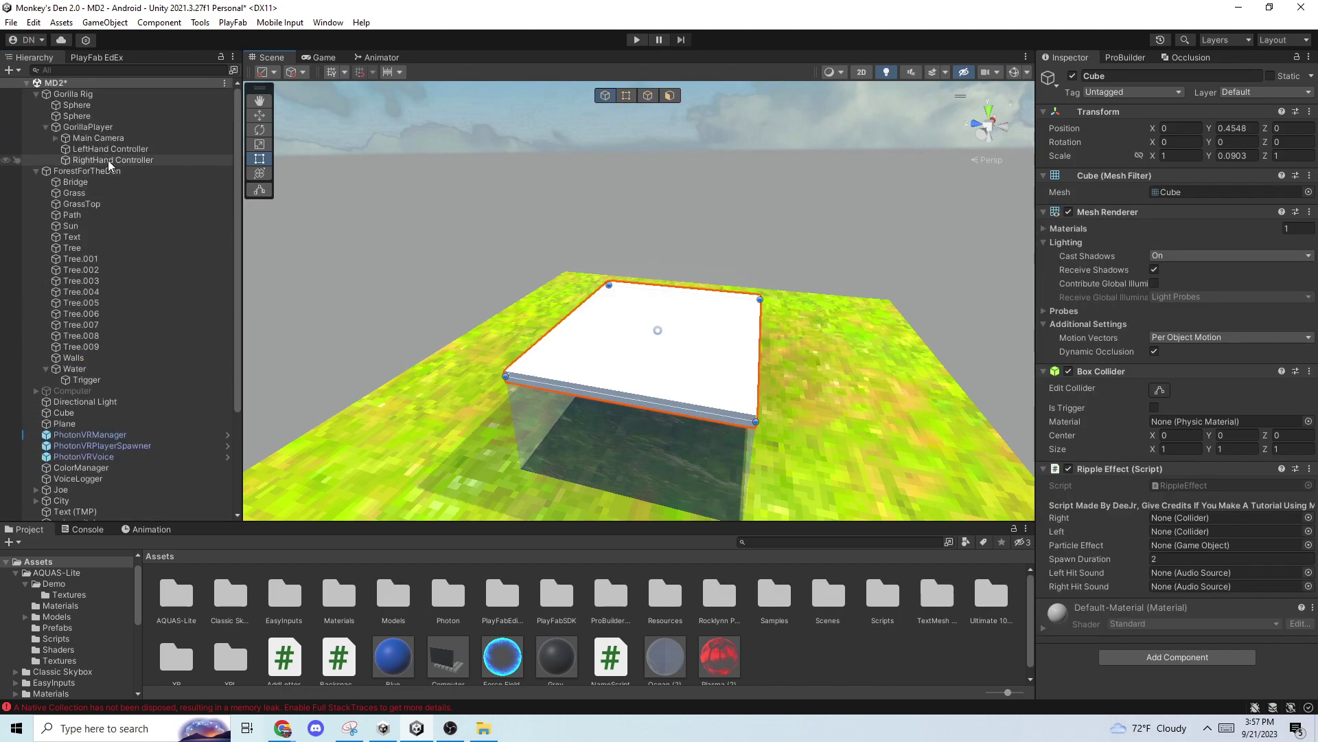
{"action": "left_click_drag", "start_coordinate": [110, 149], "coordinate": [1170, 519]}
{"action": "type", "text": "1.4"}
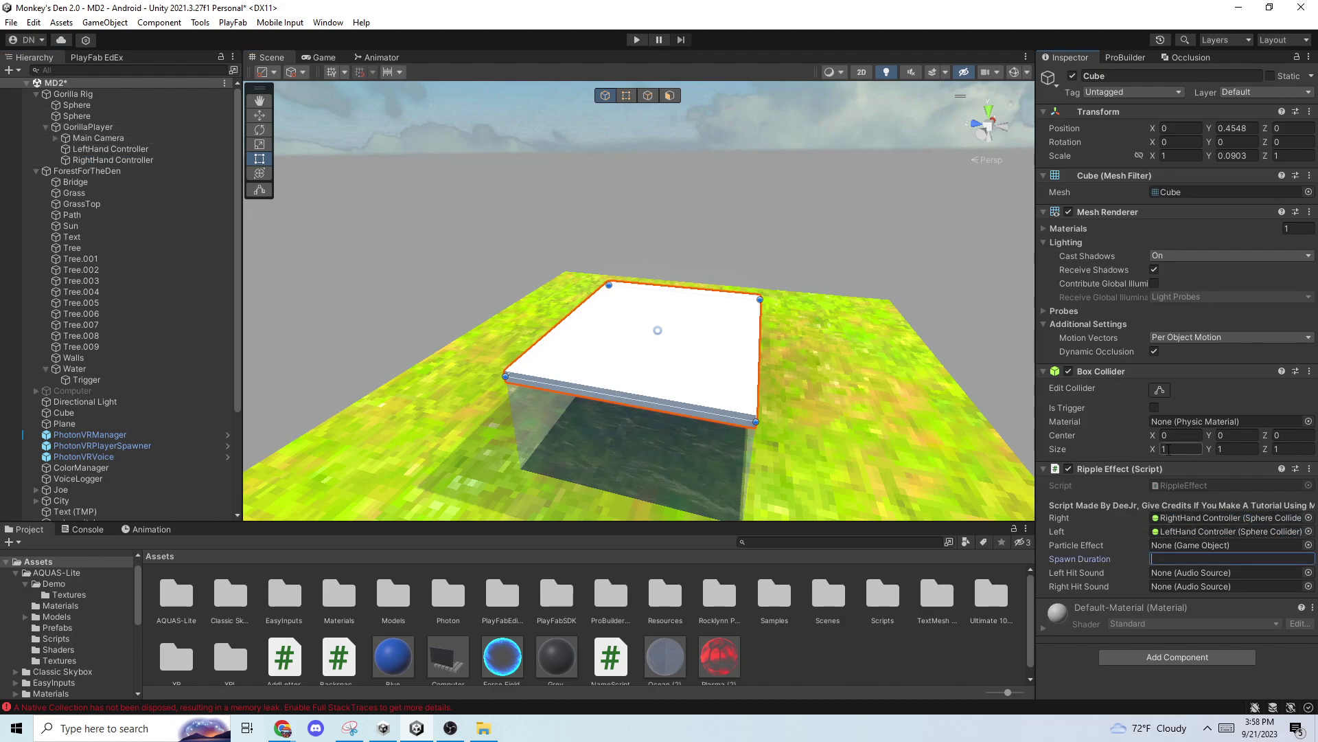
- Search the project assets for "bigsp", preview the BigSplash particle prefab, and return to the scene
{"action": "mouse_move", "coordinate": [542, 309]}
{"action": "right_mouse_down"}
{"action": "mouse_move", "coordinate": [565, 329]}
{"action": "mouse_move", "coordinate": [531, 318]}
{"action": "mouse_move", "coordinate": [540, 300]}
{"action": "right_mouse_up"}
{"action": "scroll", "coordinate": [564, 328], "scroll_direction": "up", "scroll_amount": 6}
{"action": "scroll", "coordinate": [563, 327], "scroll_direction": "down", "scroll_amount": 3}
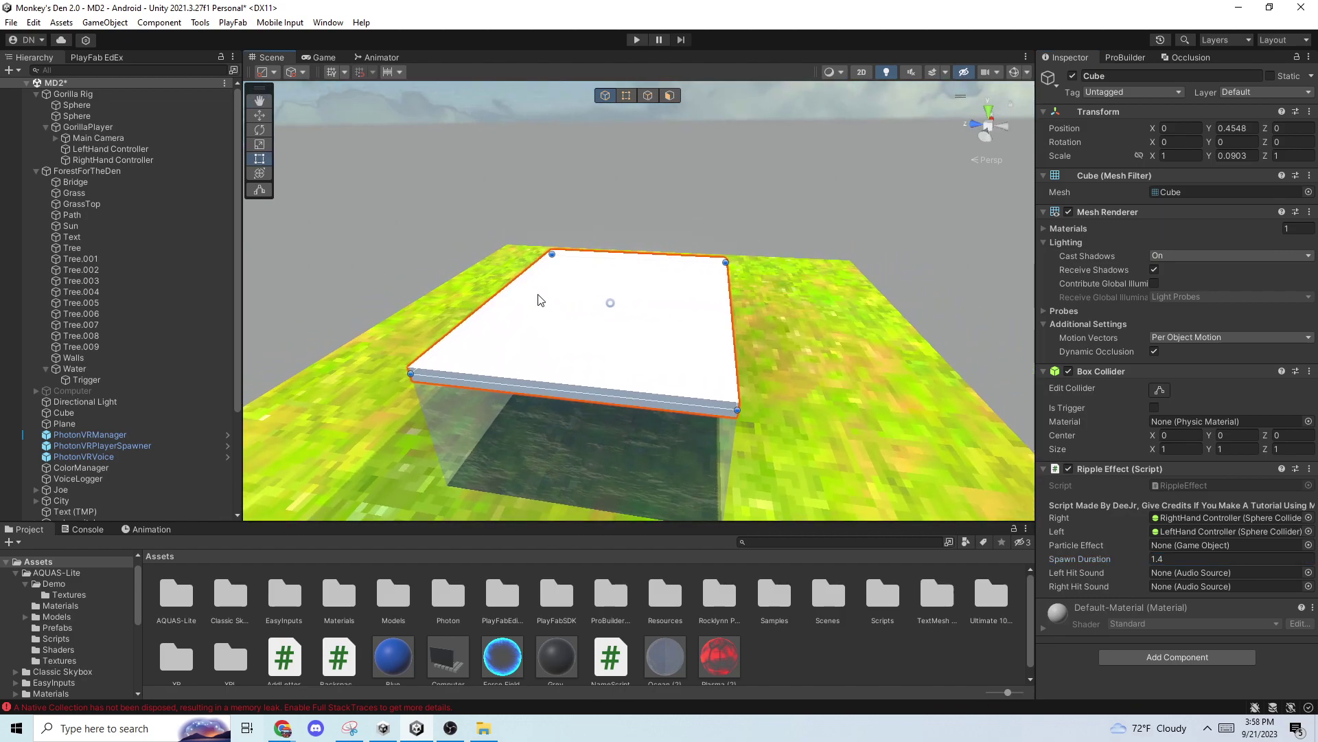
{"action": "scroll", "coordinate": [579, 311], "scroll_direction": "down", "scroll_amount": 3}
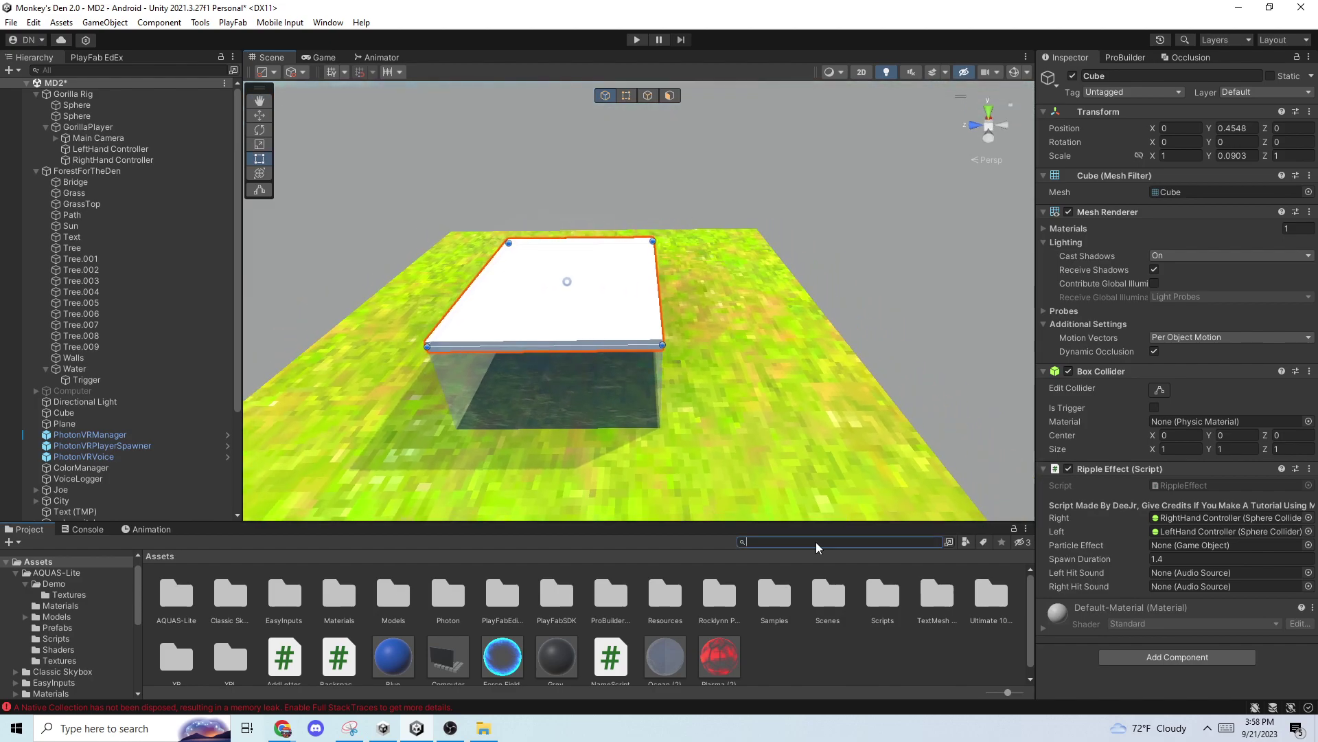
{"action": "type", "text": "bigsp"}
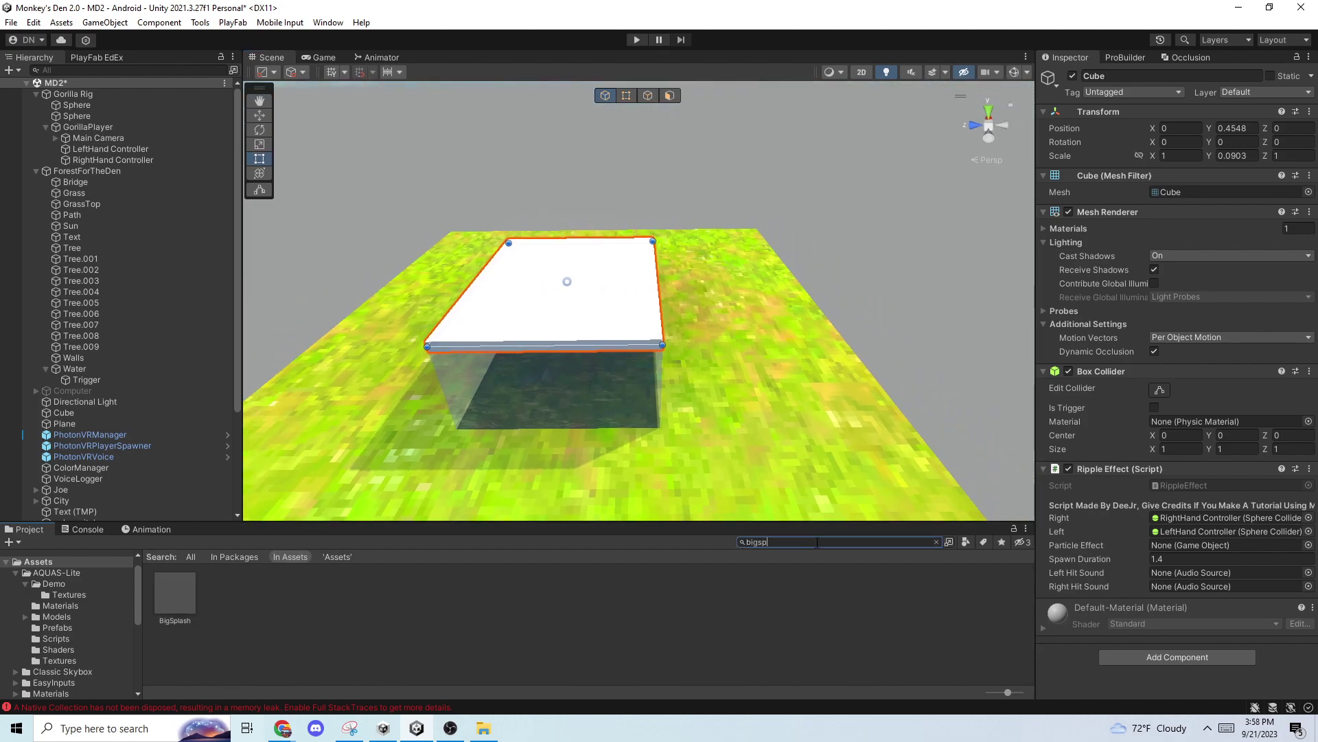
{"action": "double_click", "coordinate": [188, 619]}
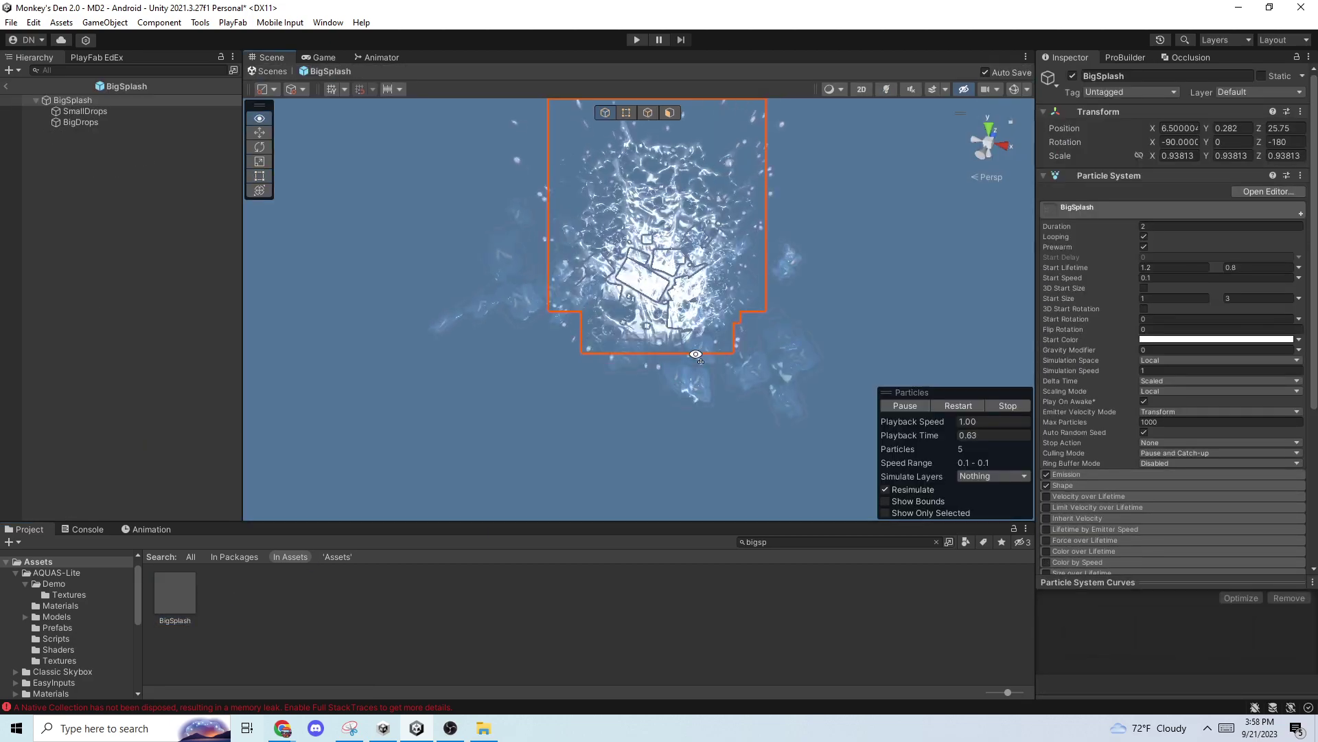
{"action": "right_click_drag", "start_coordinate": [700, 330], "coordinate": [762, 370]}
{"action": "key", "text": "s"}
{"action": "left_click", "coordinate": [816, 308]}
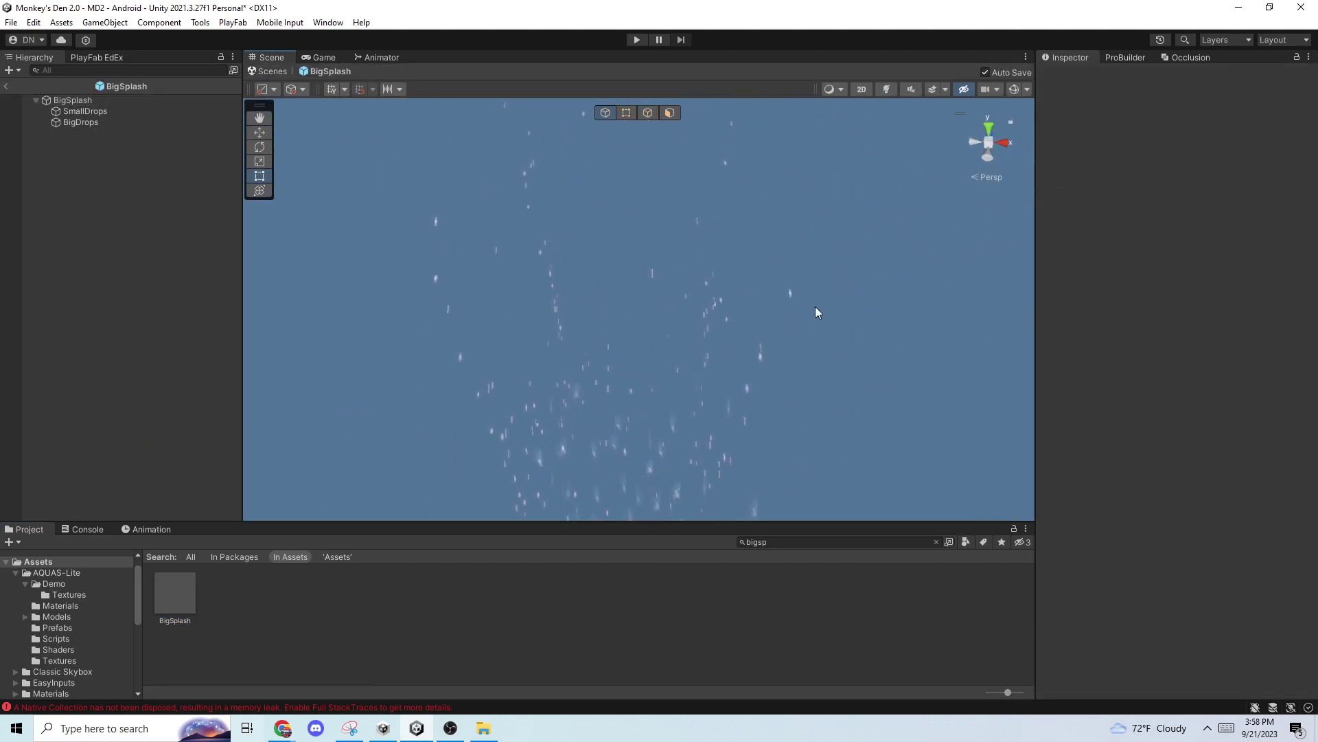
{"action": "left_click", "coordinate": [4, 87]}
- Assign the BigSplash prefab as the Particle Effect in the flattened cube's Ripple Effect script
{"action": "scroll", "coordinate": [447, 241], "scroll_direction": "down", "scroll_amount": 5}
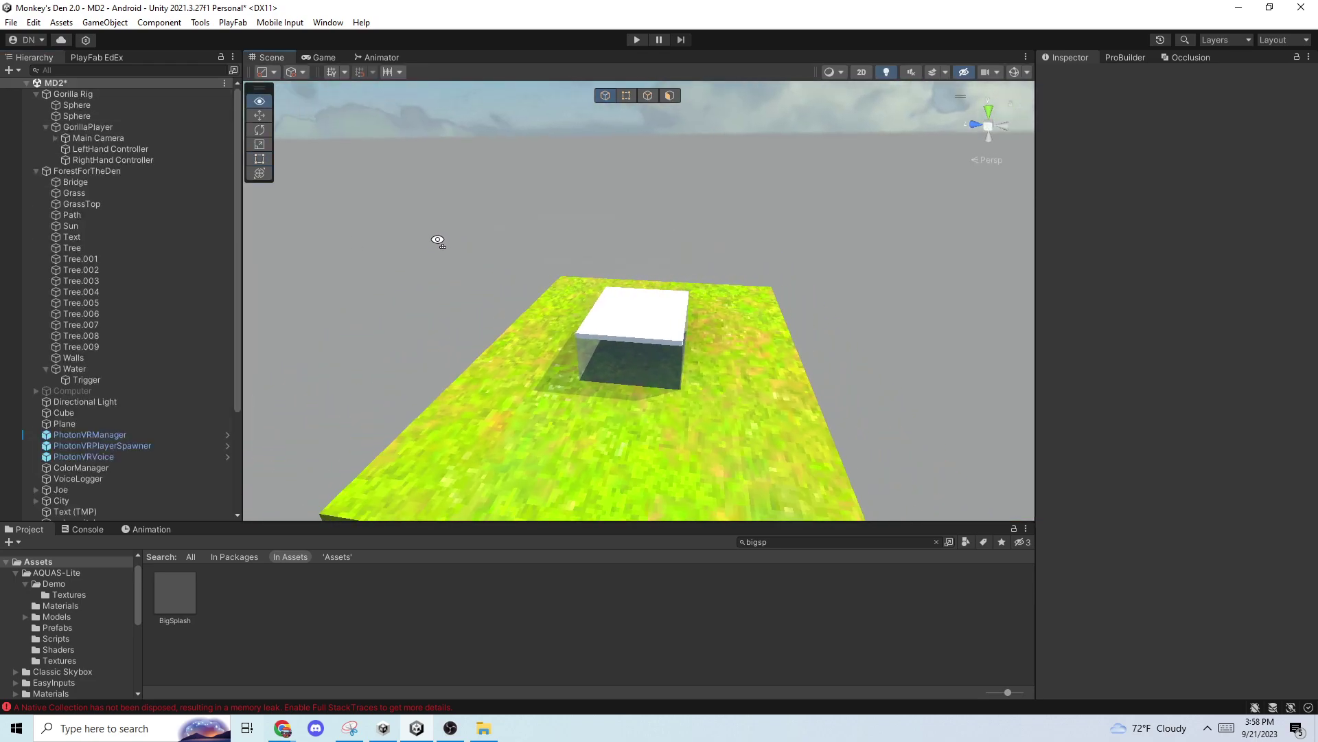
{"action": "left_click", "coordinate": [604, 314]}
{"action": "left_click_drag", "start_coordinate": [771, 248], "coordinate": [783, 256], "text": "alt"}
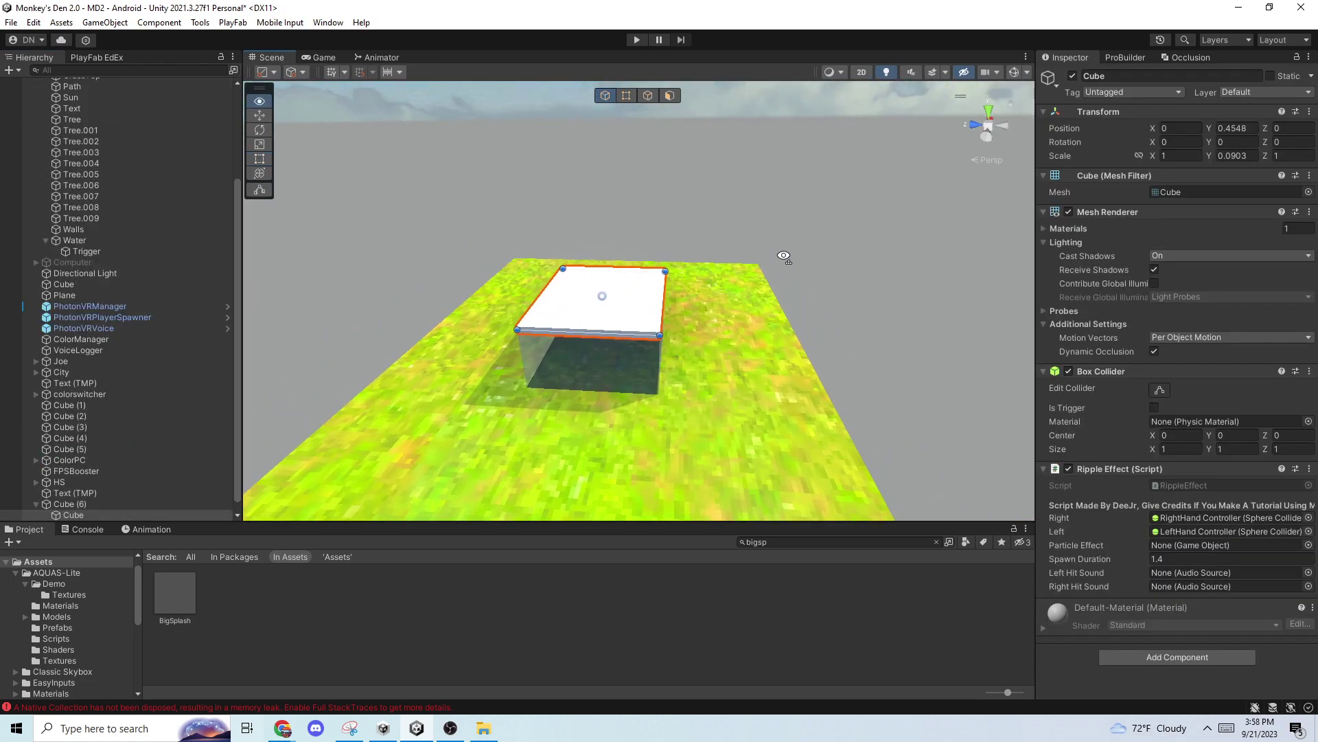
{"action": "key", "text": "w"}
{"action": "right_click_drag", "start_coordinate": [818, 263], "coordinate": [789, 275]}
{"action": "right_click_drag", "start_coordinate": [714, 341], "coordinate": [695, 360]}
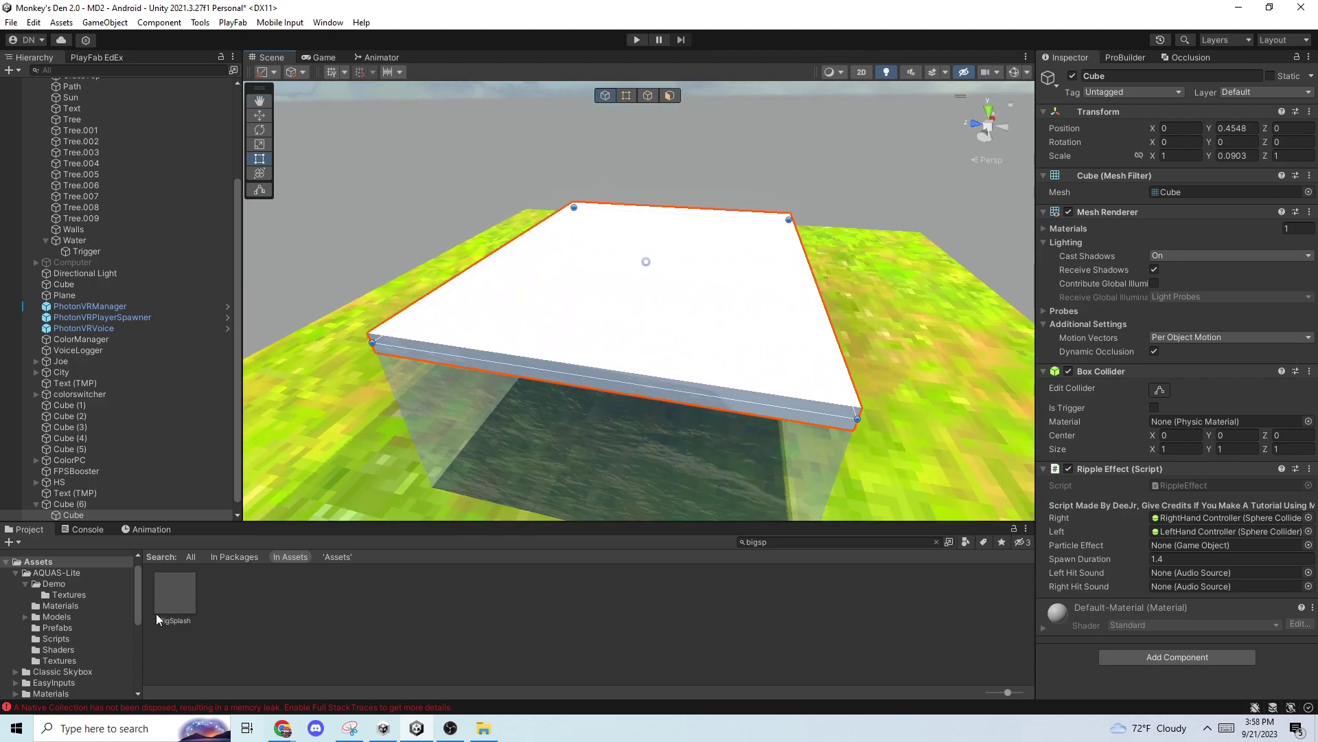
{"action": "key", "text": "s"}
{"action": "right_click_drag", "start_coordinate": [563, 418], "coordinate": [607, 413]}
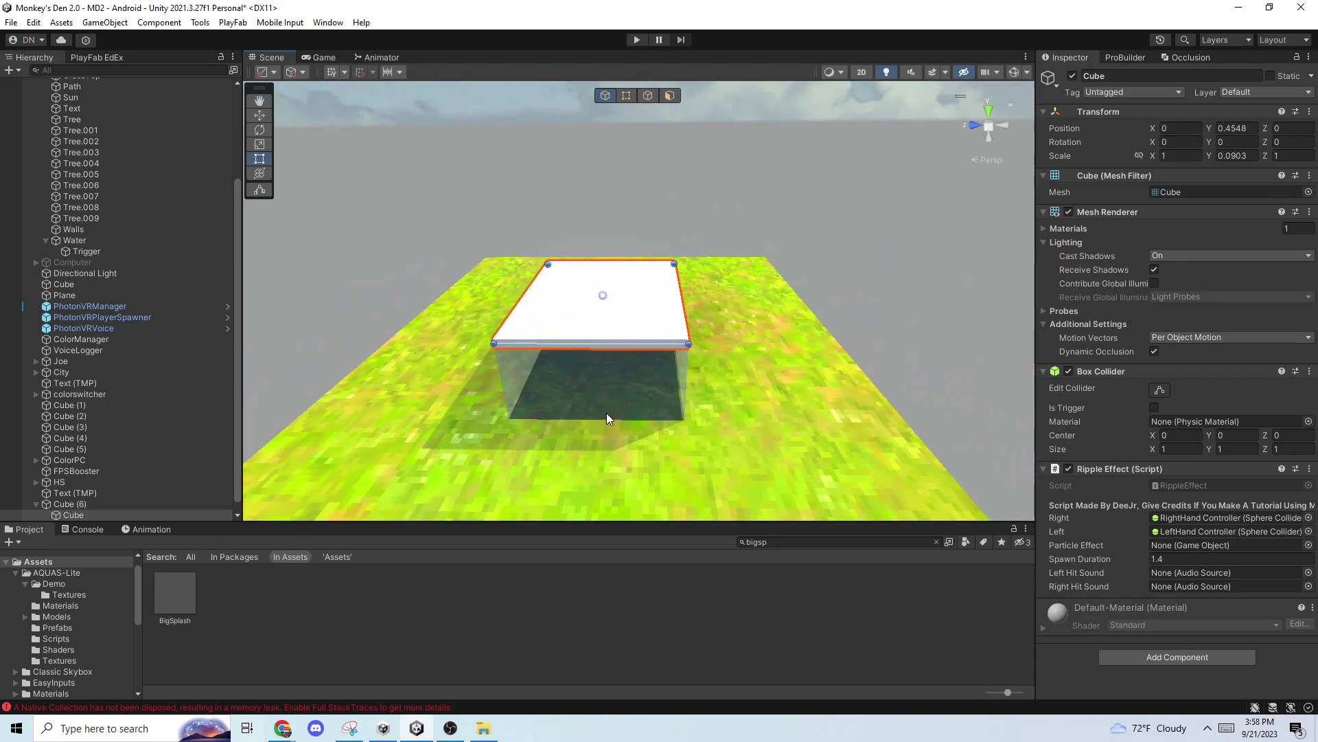
{"action": "left_click_drag", "start_coordinate": [160, 597], "coordinate": [1219, 553]}
{"action": "left_click_drag", "start_coordinate": [511, 381], "coordinate": [479, 367], "text": "alt"}
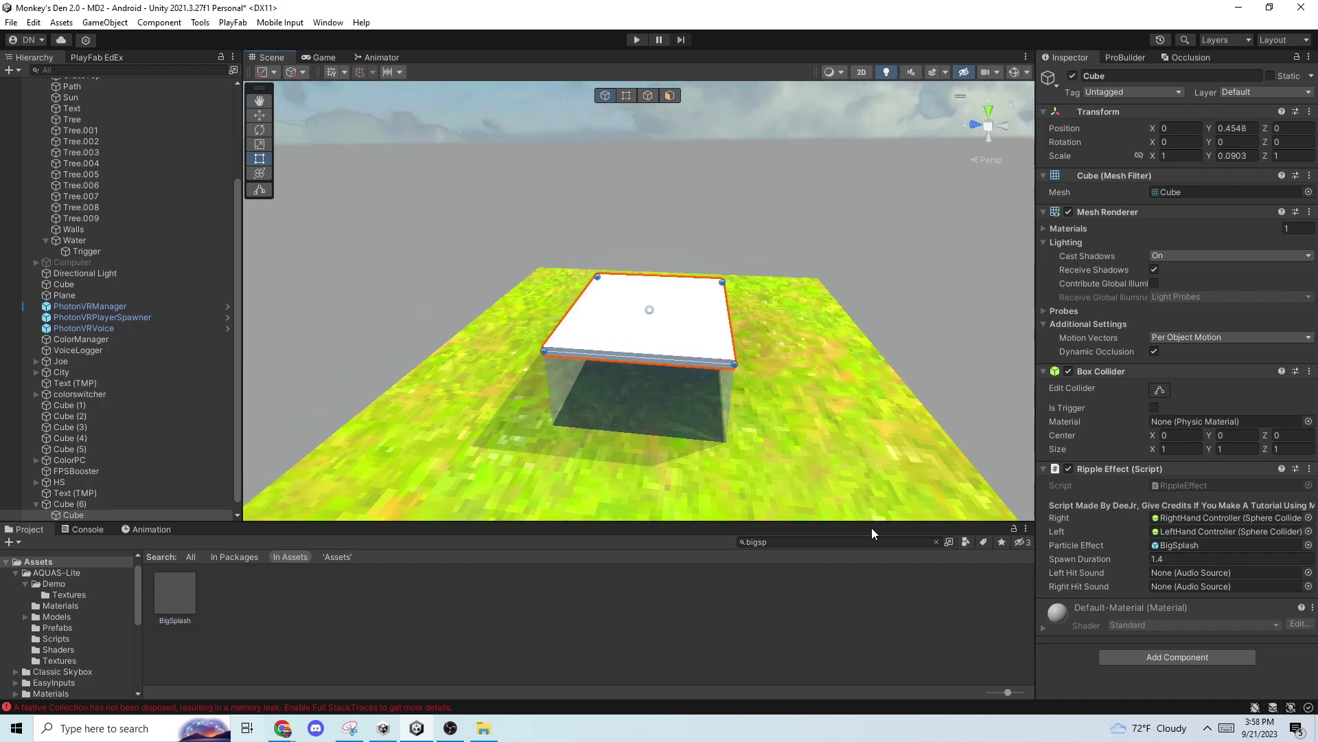
- Reopen the BigSplash prefab to examine its splash effect from another angle, and return to the scene with the flattened cube selected
{"action": "left_click", "coordinate": [165, 603]}
{"action": "double_click", "coordinate": [165, 603]}
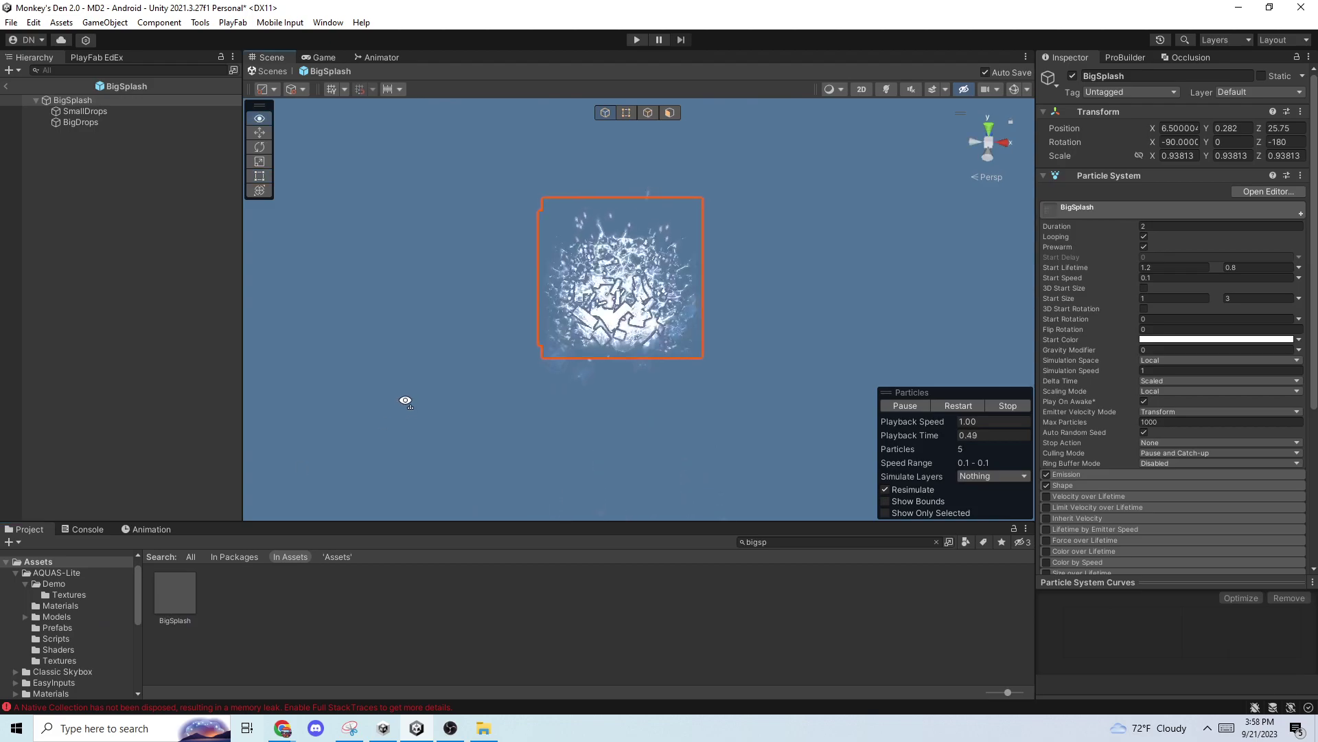
{"action": "left_click_drag", "start_coordinate": [405, 394], "coordinate": [790, 394], "text": "alt"}
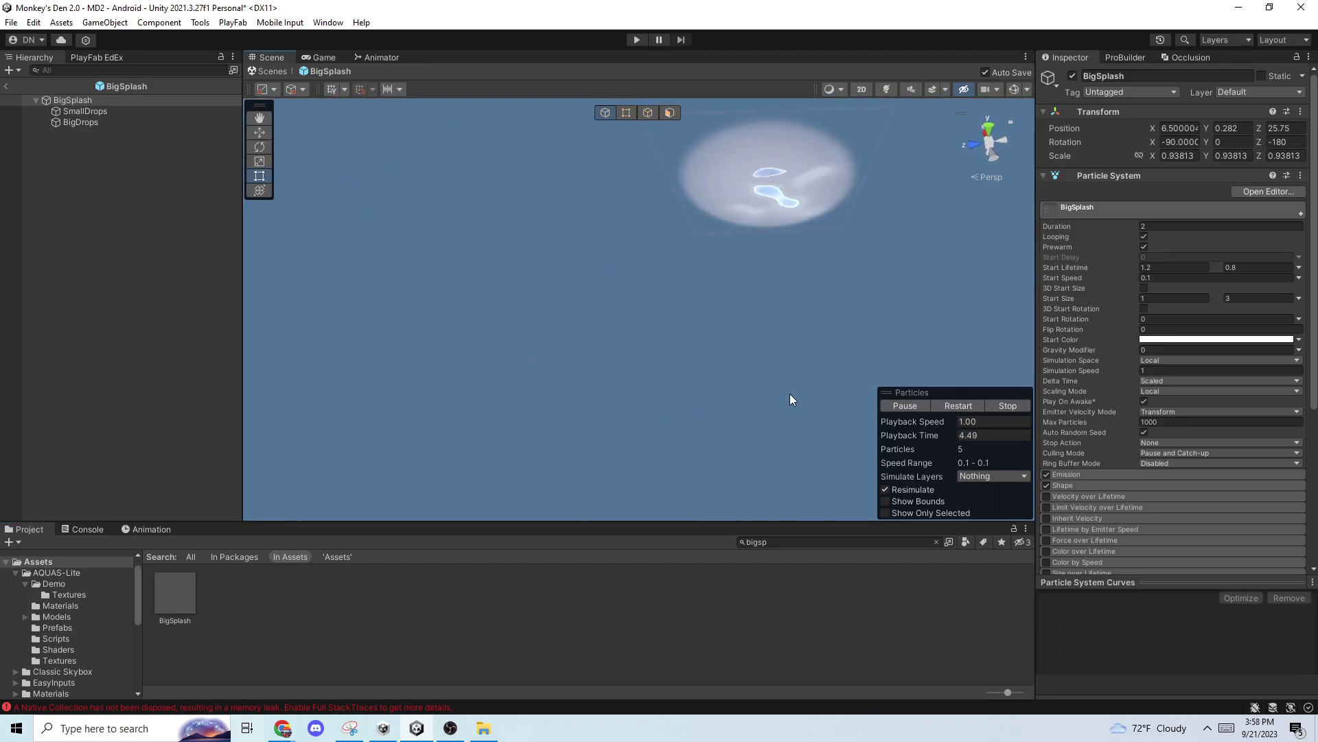
{"action": "left_click", "coordinate": [5, 87]}
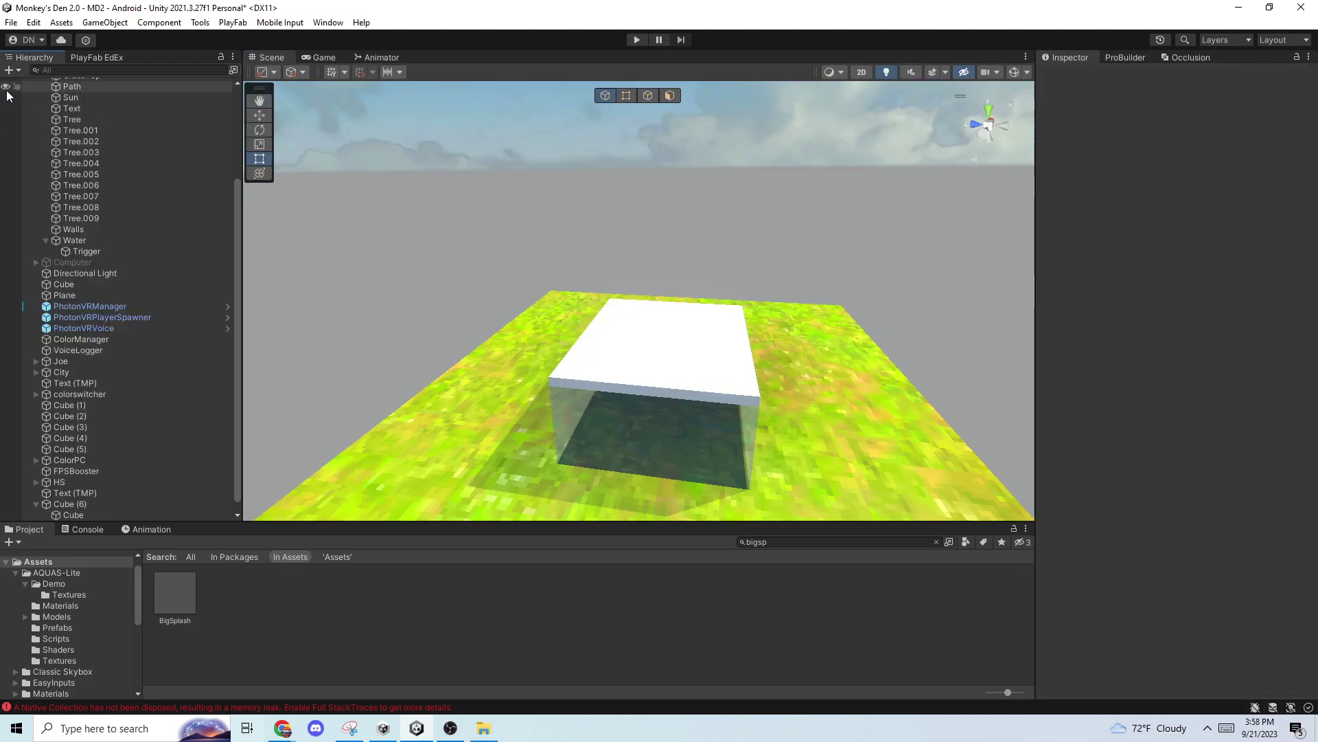
{"action": "scroll", "coordinate": [594, 357], "scroll_direction": "down", "scroll_amount": 5}
{"action": "left_click", "coordinate": [595, 357]}
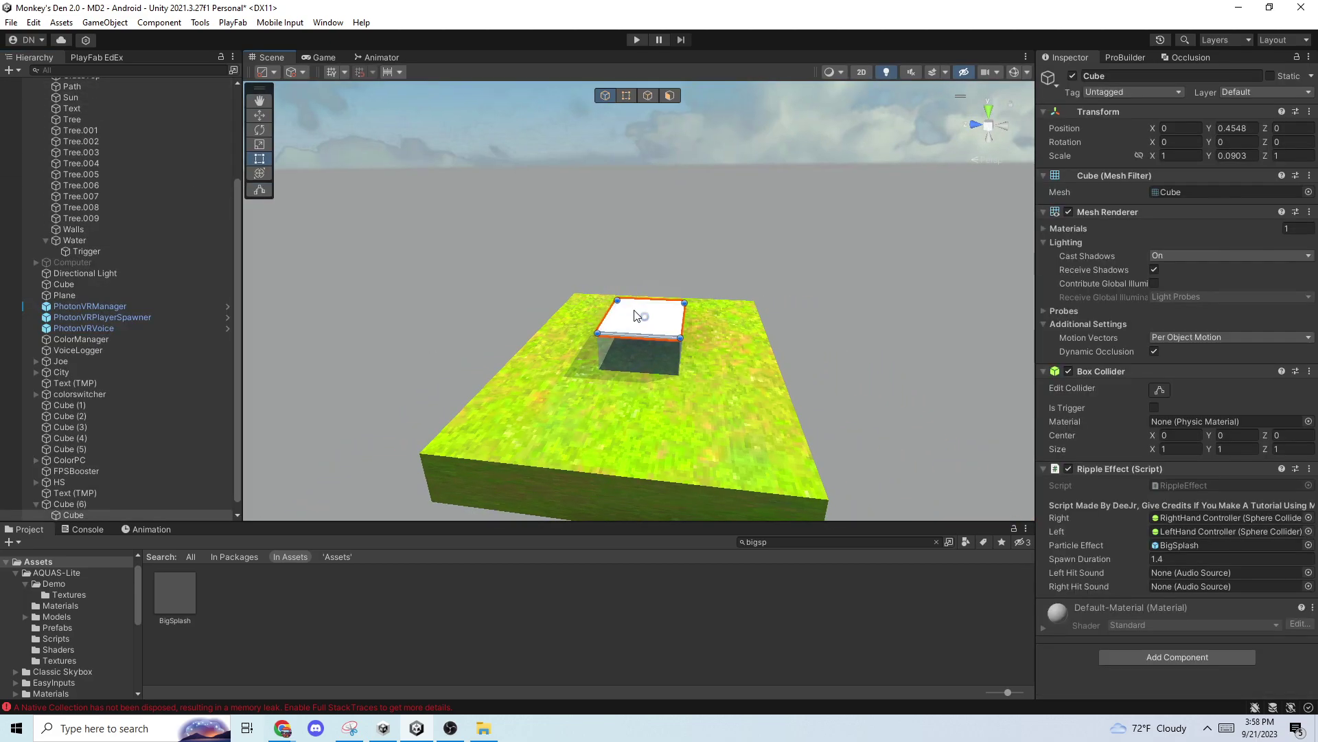
- Expand the HS object and examine the Audio Source settings of its Splash child
{"action": "scroll", "coordinate": [618, 330], "scroll_direction": "up", "scroll_amount": 6, "text": "alt"}
{"action": "scroll", "coordinate": [633, 317], "scroll_direction": "up", "scroll_amount": 3, "text": "alt"}
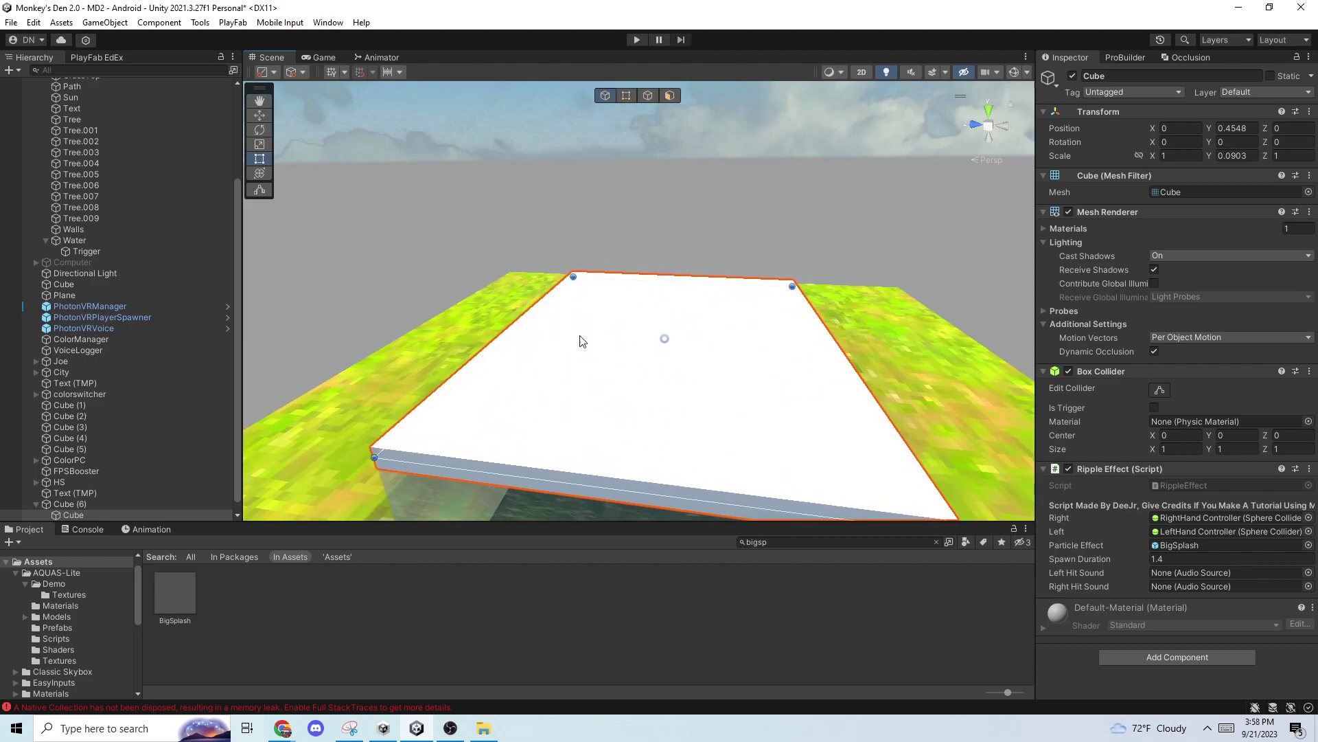
{"action": "scroll", "coordinate": [67, 465], "scroll_direction": "down", "scroll_amount": 1}
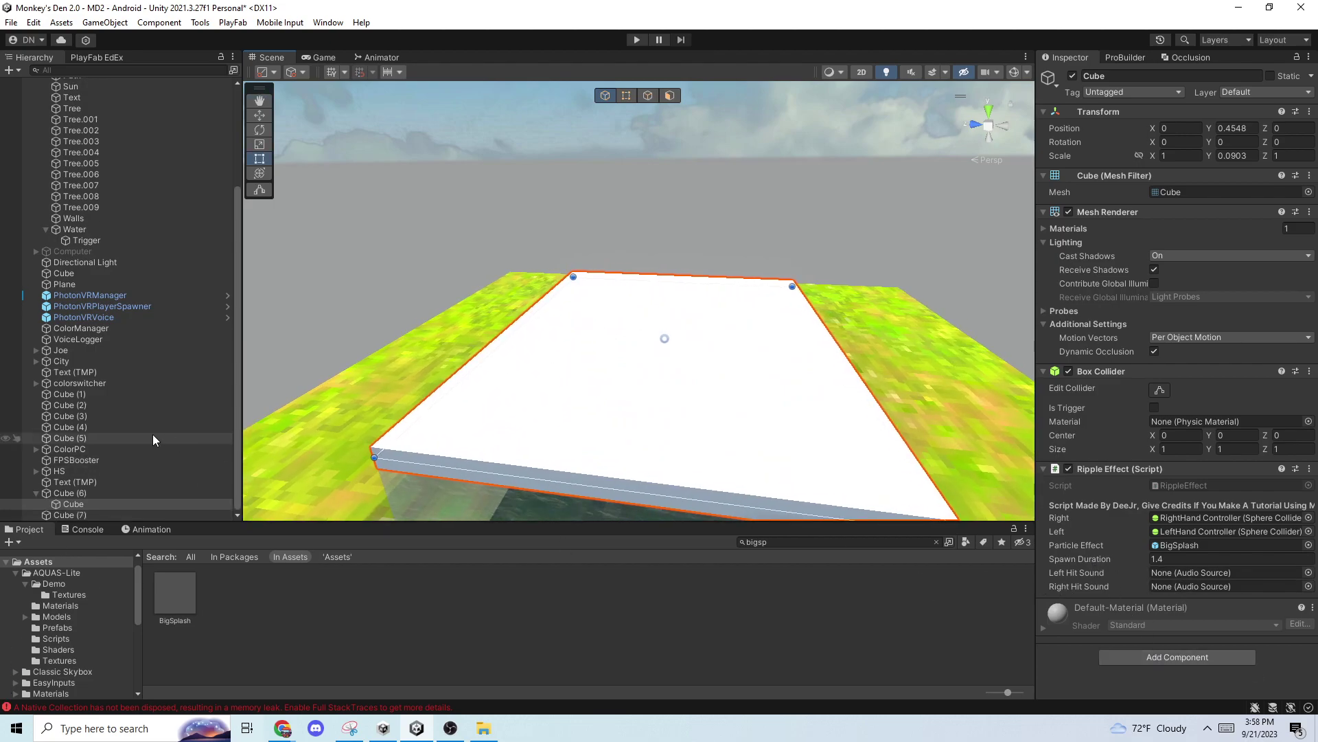
{"action": "scroll", "coordinate": [153, 434], "scroll_direction": "up", "scroll_amount": 4}
{"action": "scroll", "coordinate": [98, 227], "scroll_direction": "down", "scroll_amount": 3}
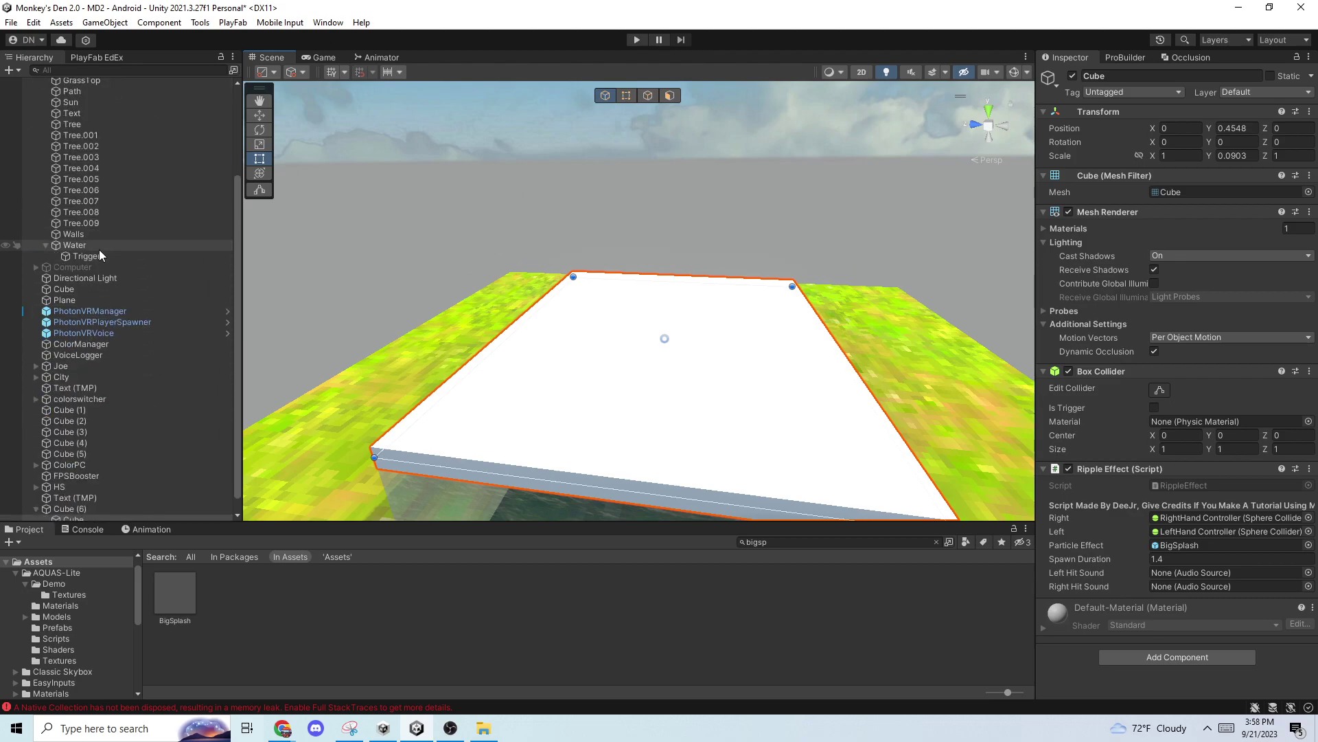
{"action": "scroll", "coordinate": [99, 249], "scroll_direction": "down", "scroll_amount": 1}
{"action": "left_click", "coordinate": [66, 472]}
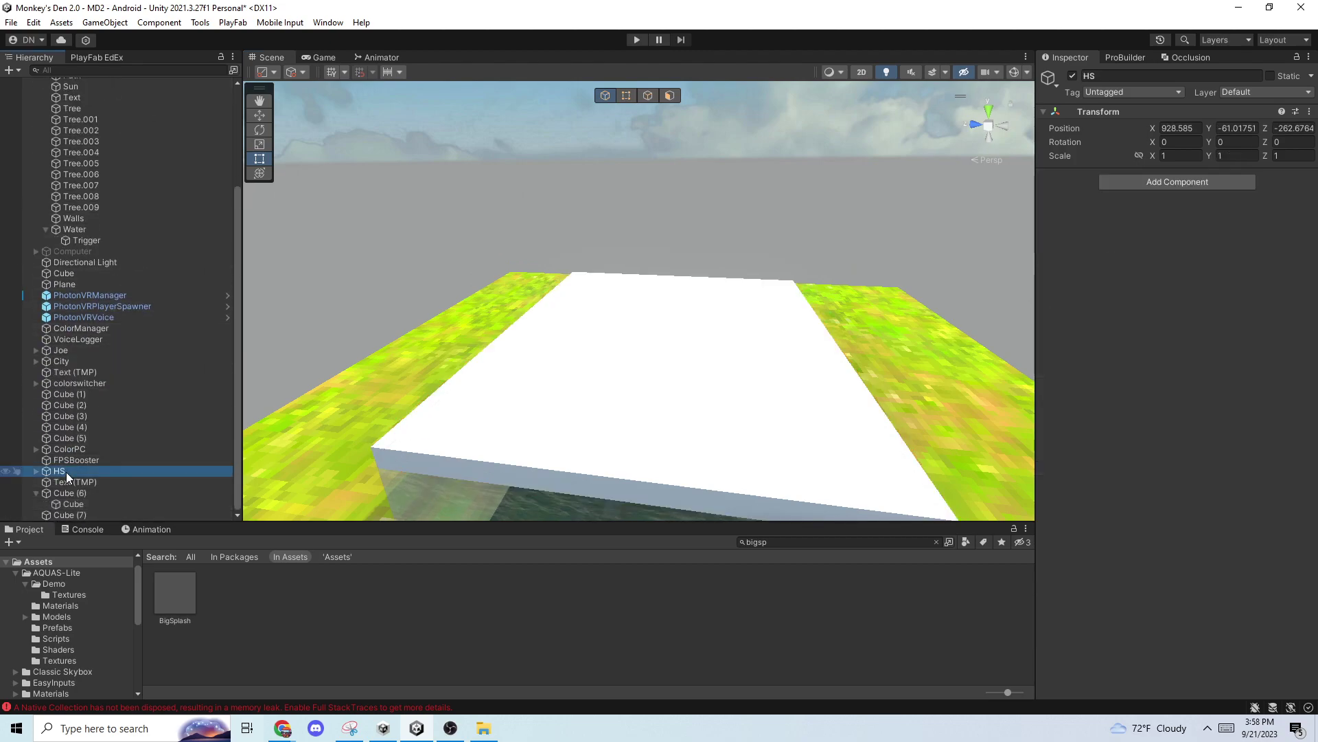
{"action": "left_click", "coordinate": [9, 70]}
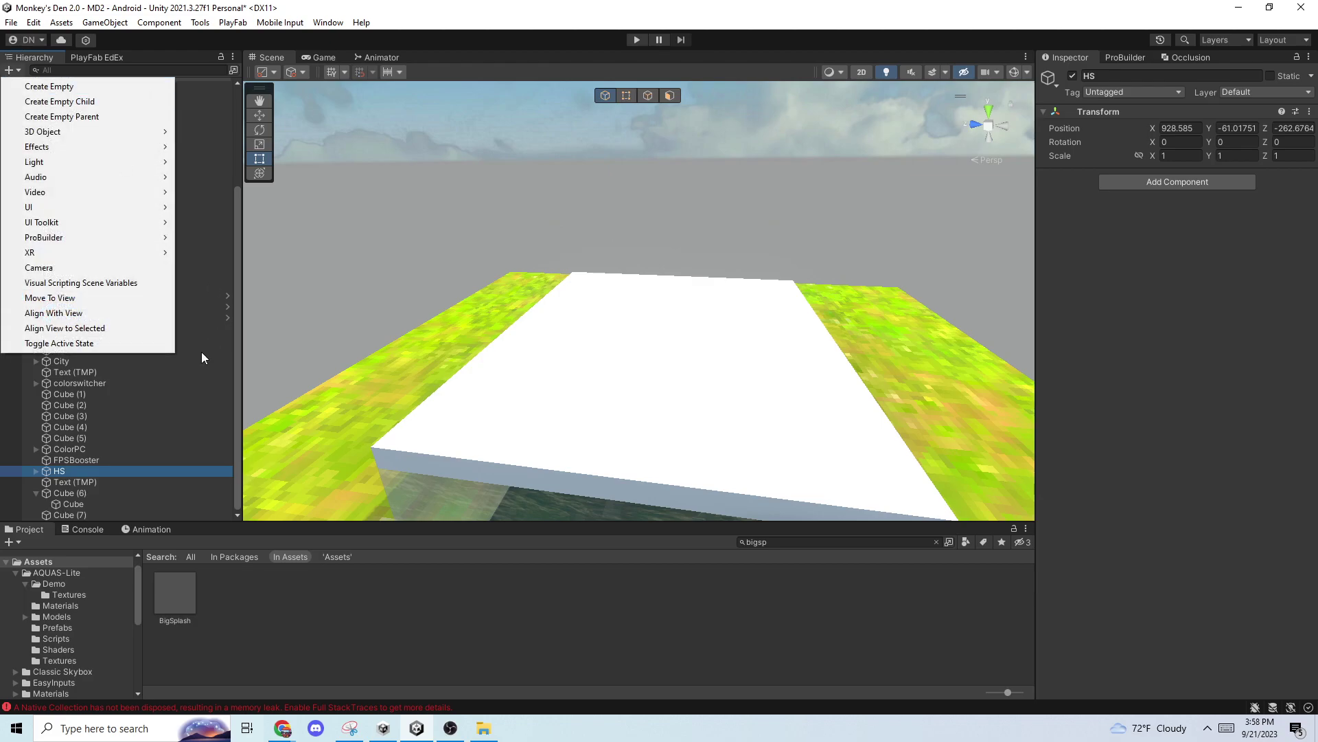
{"action": "left_click", "coordinate": [112, 475]}
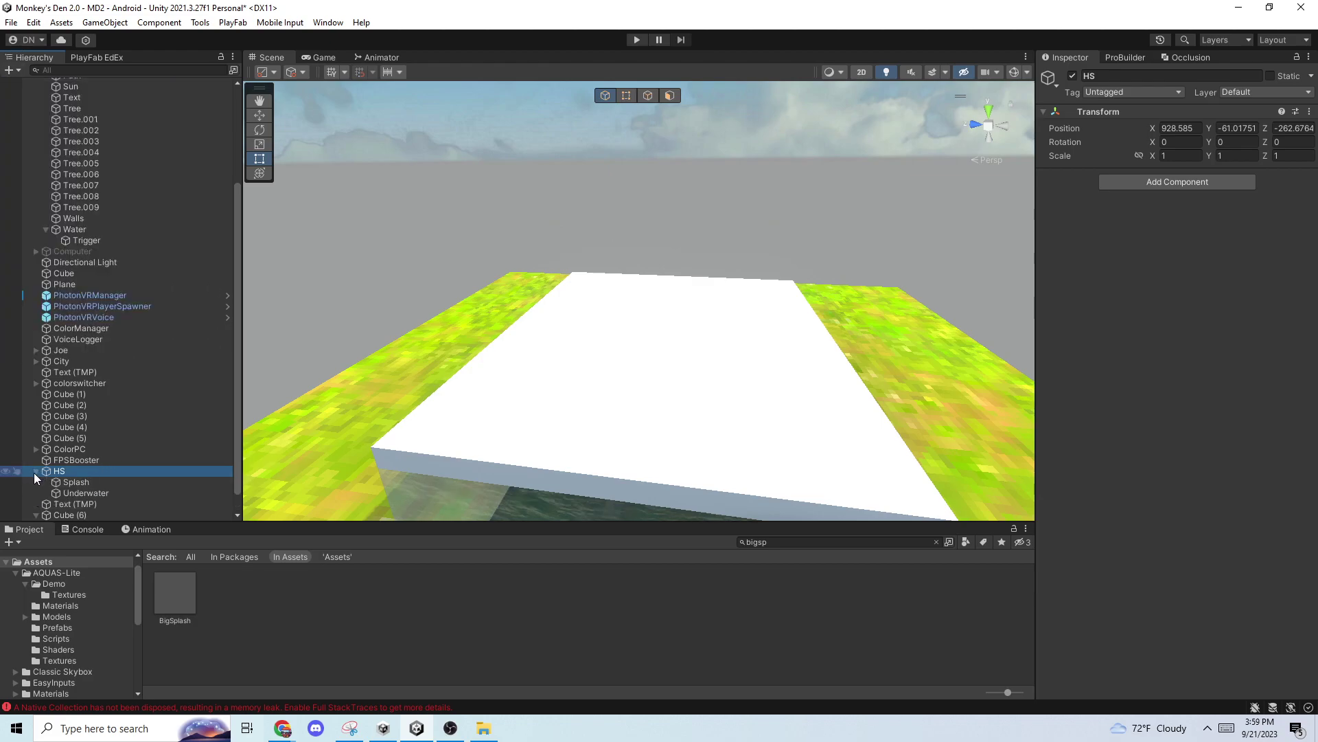
{"action": "left_click", "coordinate": [35, 471]}
{"action": "left_click", "coordinate": [84, 483]}
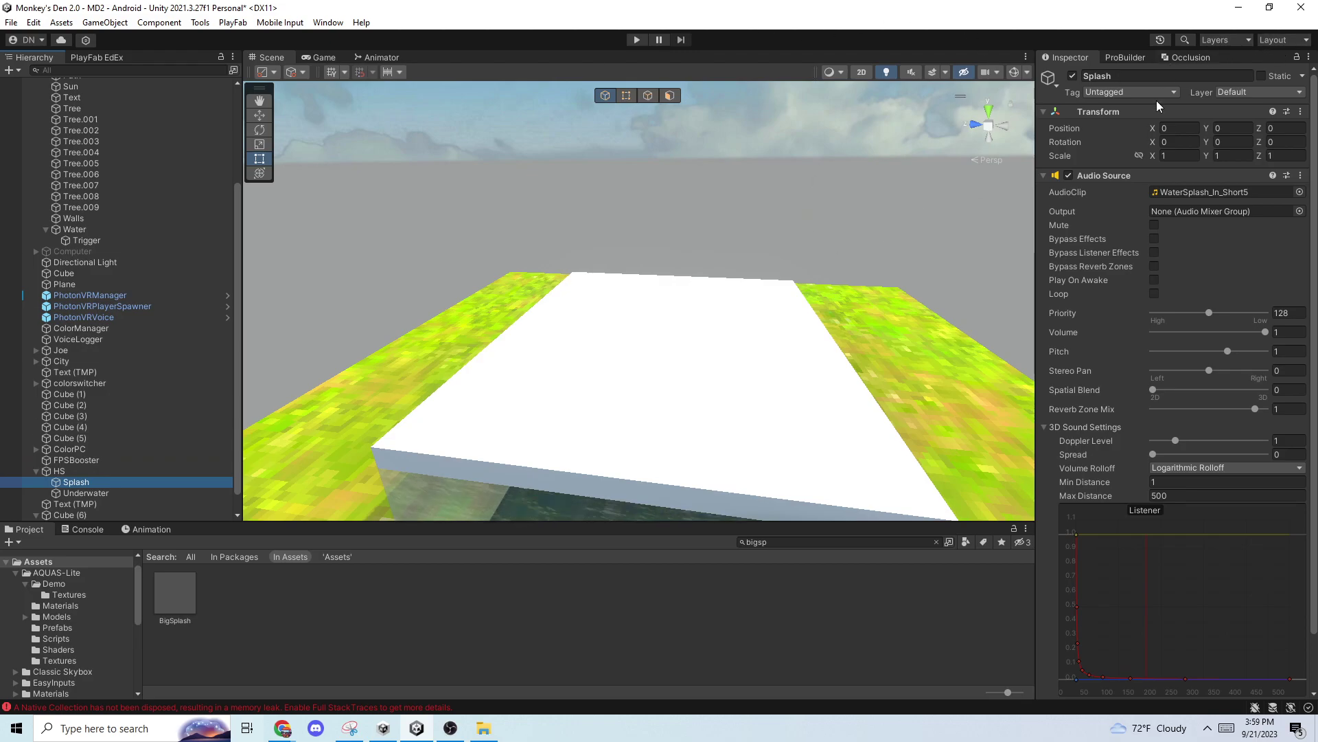
{"action": "scroll", "coordinate": [1159, 481], "scroll_direction": "down", "scroll_amount": 3}
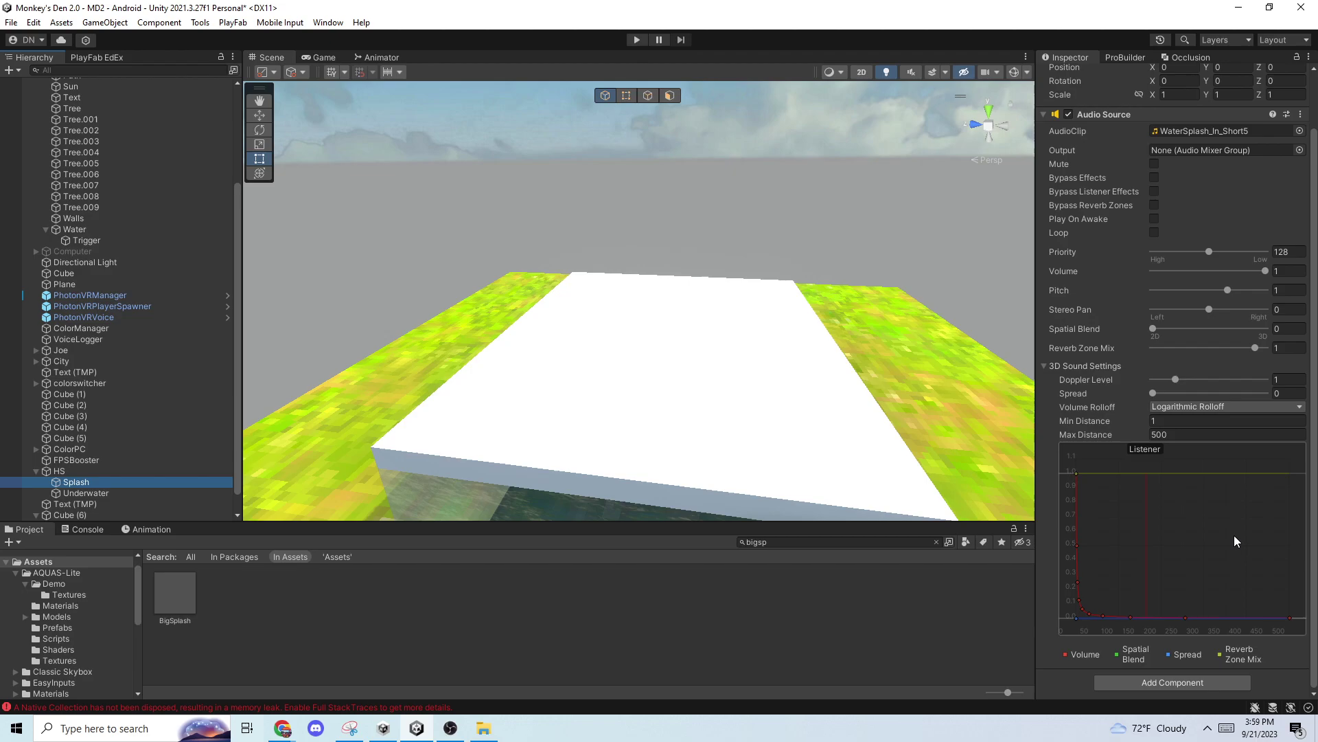
{"action": "left_click", "coordinate": [1173, 682]}
{"action": "key", "text": "BackSpace"}
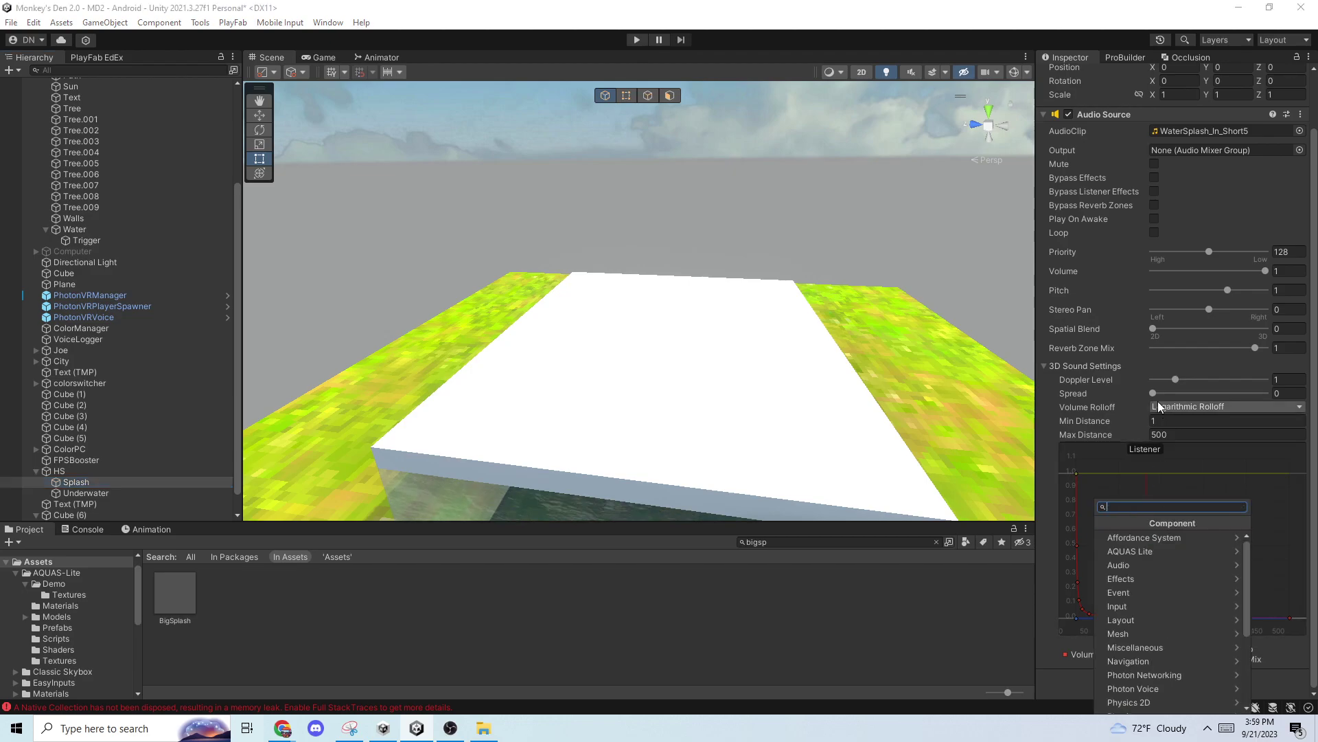
{"action": "type", "text": "au"}
{"action": "key", "text": "BackSpace"}
{"action": "key", "text": "BackSpace"}
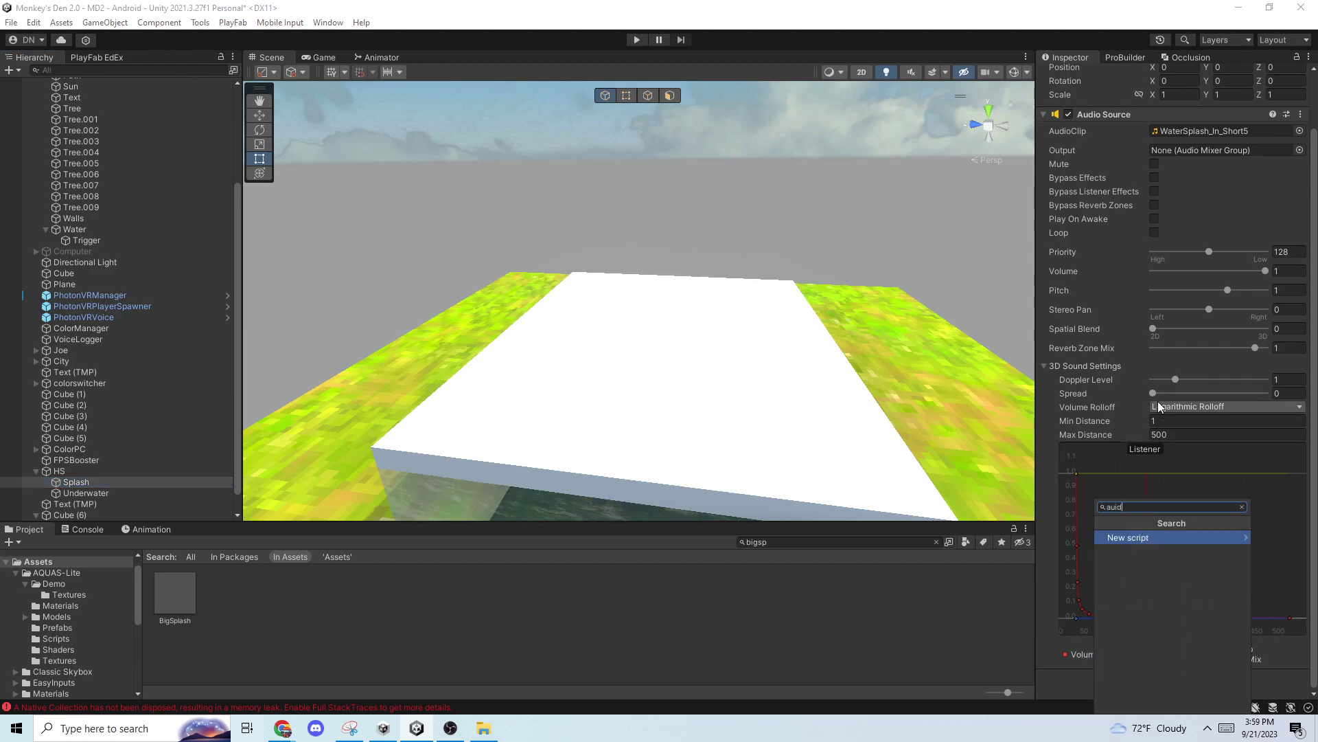
{"action": "type", "text": "auido"}
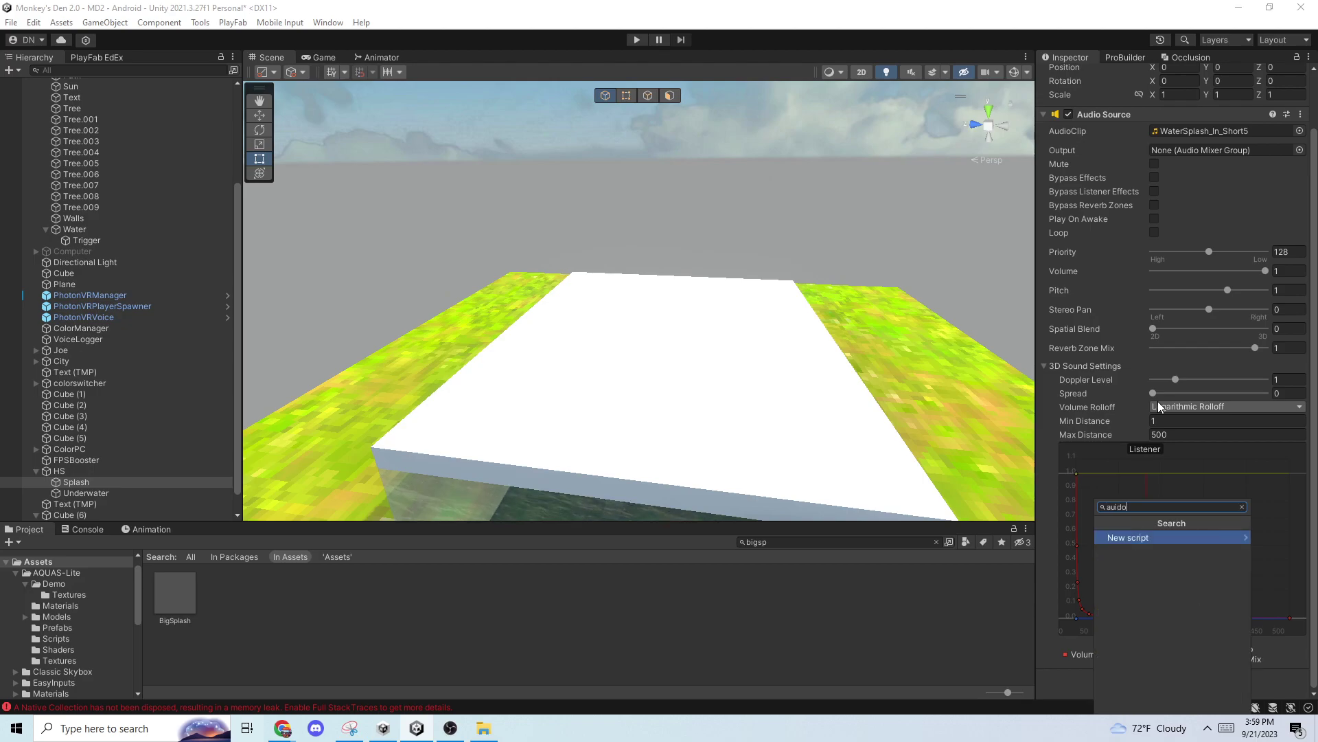
{"action": "key", "text": "BackSpace"}
{"action": "key", "text": "BackSpace"}
{"action": "key", "text": "BackSpace"}
{"action": "key", "text": "BackSpace"}
{"action": "key", "text": "BackSpace"}
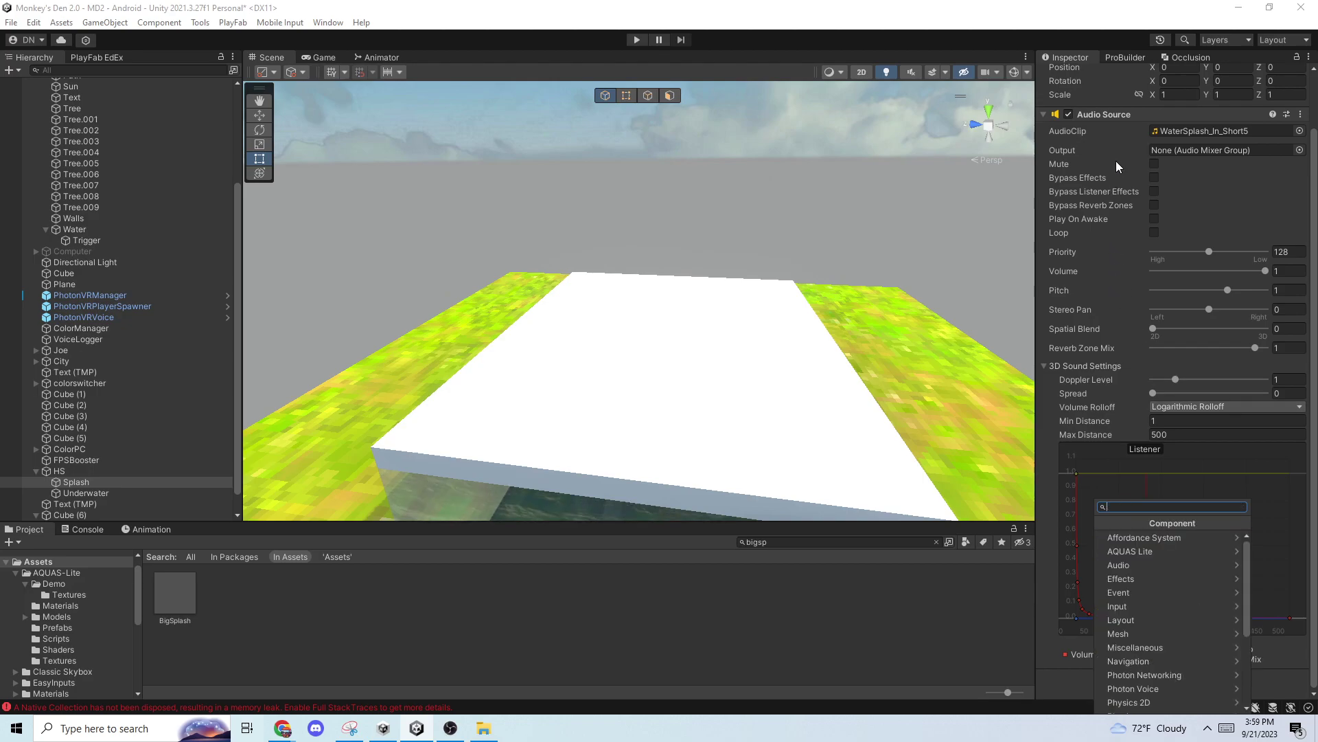
{"action": "left_click", "coordinate": [1188, 163]}
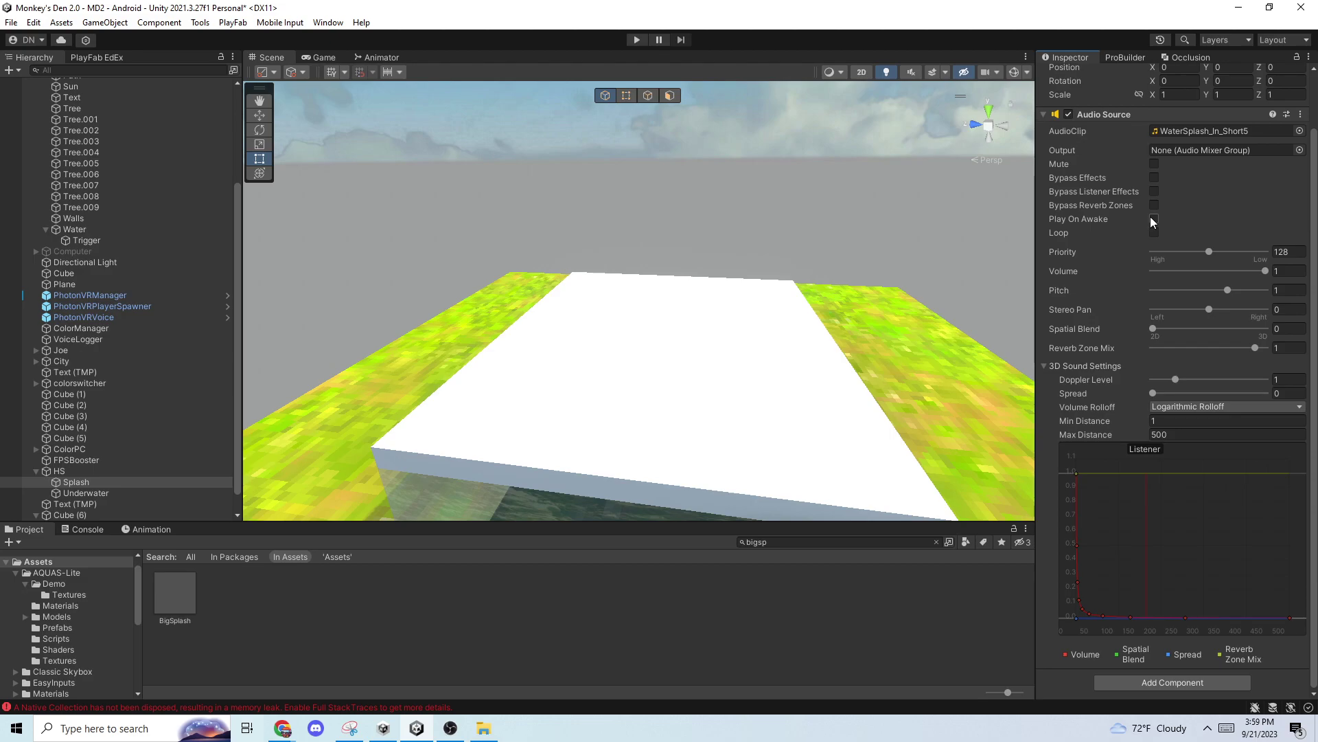
- Assign the Splash audio source as both the Left Hit Sound and Right Hit Sound in the flattened cube's Ripple Effect script
{"action": "scroll", "coordinate": [576, 347], "scroll_direction": "down", "scroll_amount": 2}
{"action": "left_click", "coordinate": [579, 364]}
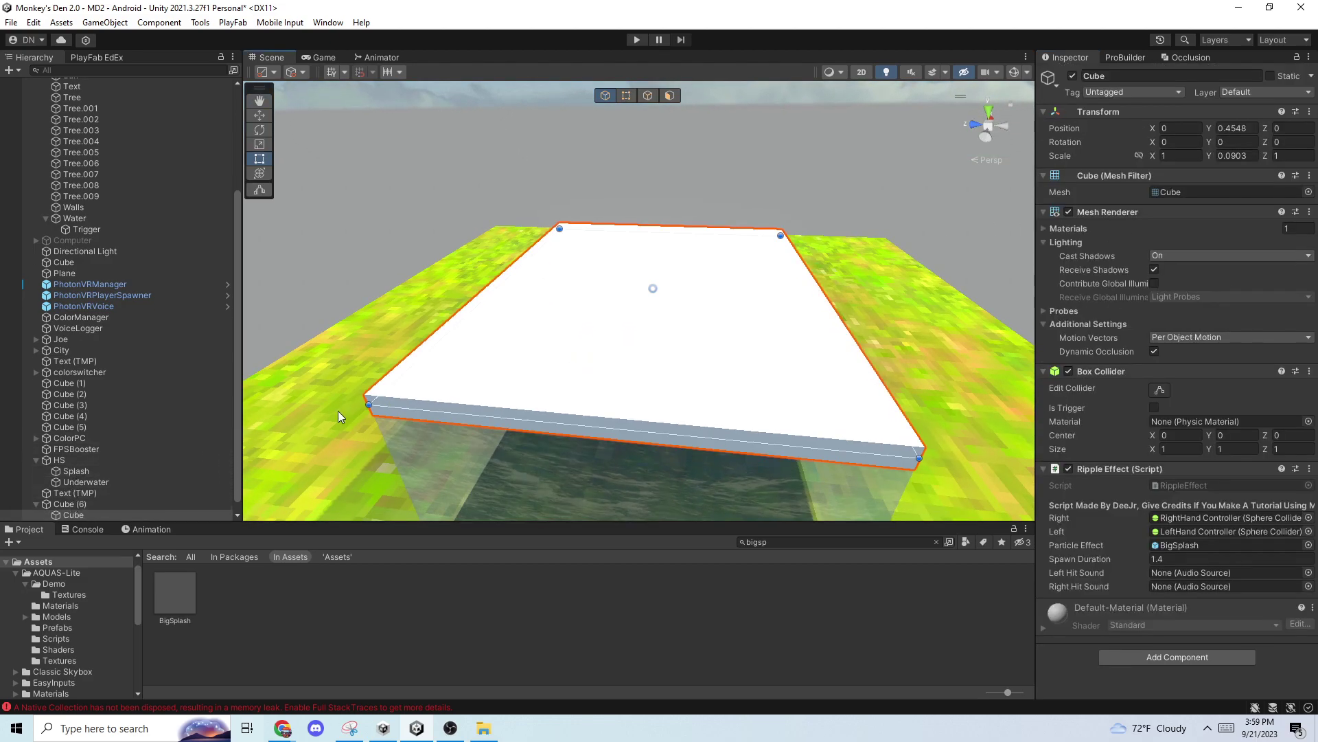
{"action": "left_click_drag", "start_coordinate": [92, 469], "coordinate": [1260, 574]}
{"action": "left_click", "coordinate": [1260, 574]}
{"action": "left_click_drag", "start_coordinate": [59, 471], "coordinate": [1209, 585]}
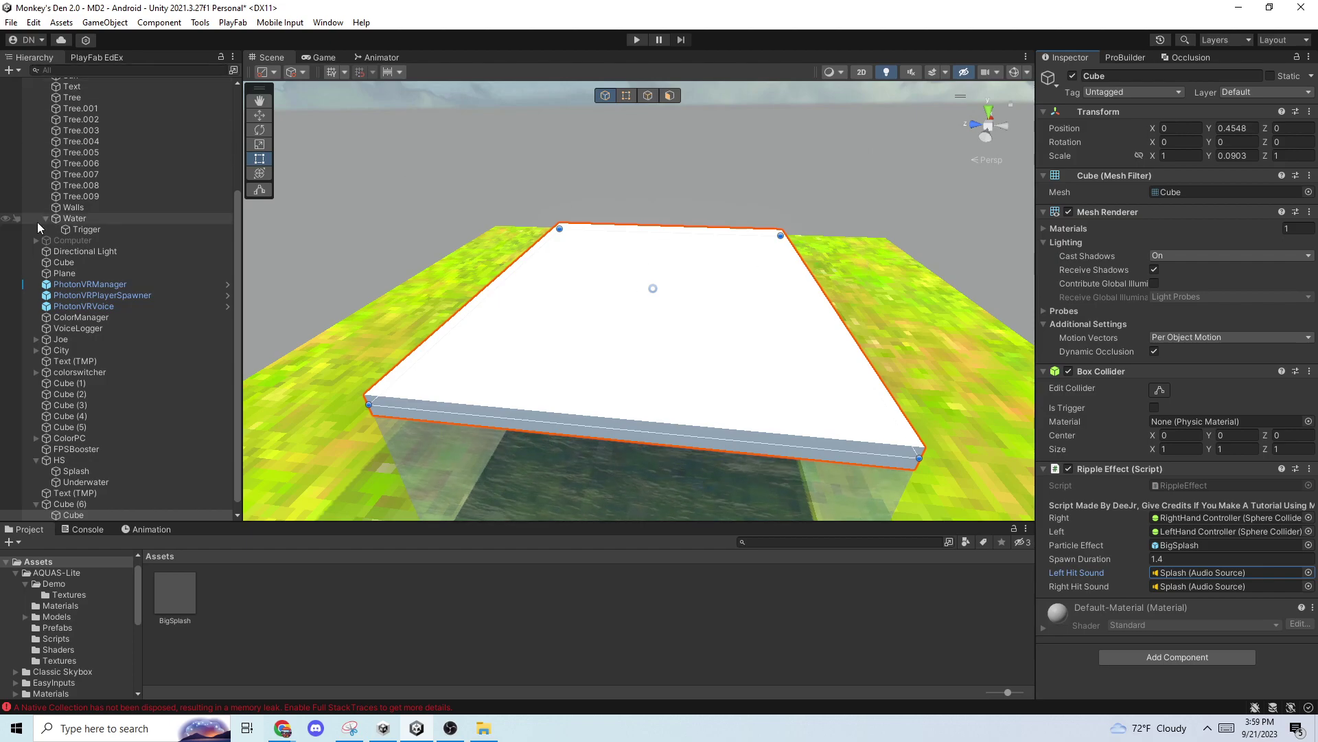
- Move the Gorilla Rig from the original map down to the area of the grass platform that holds the water box
{"action": "scroll", "coordinate": [37, 221], "scroll_direction": "up", "scroll_amount": 5}
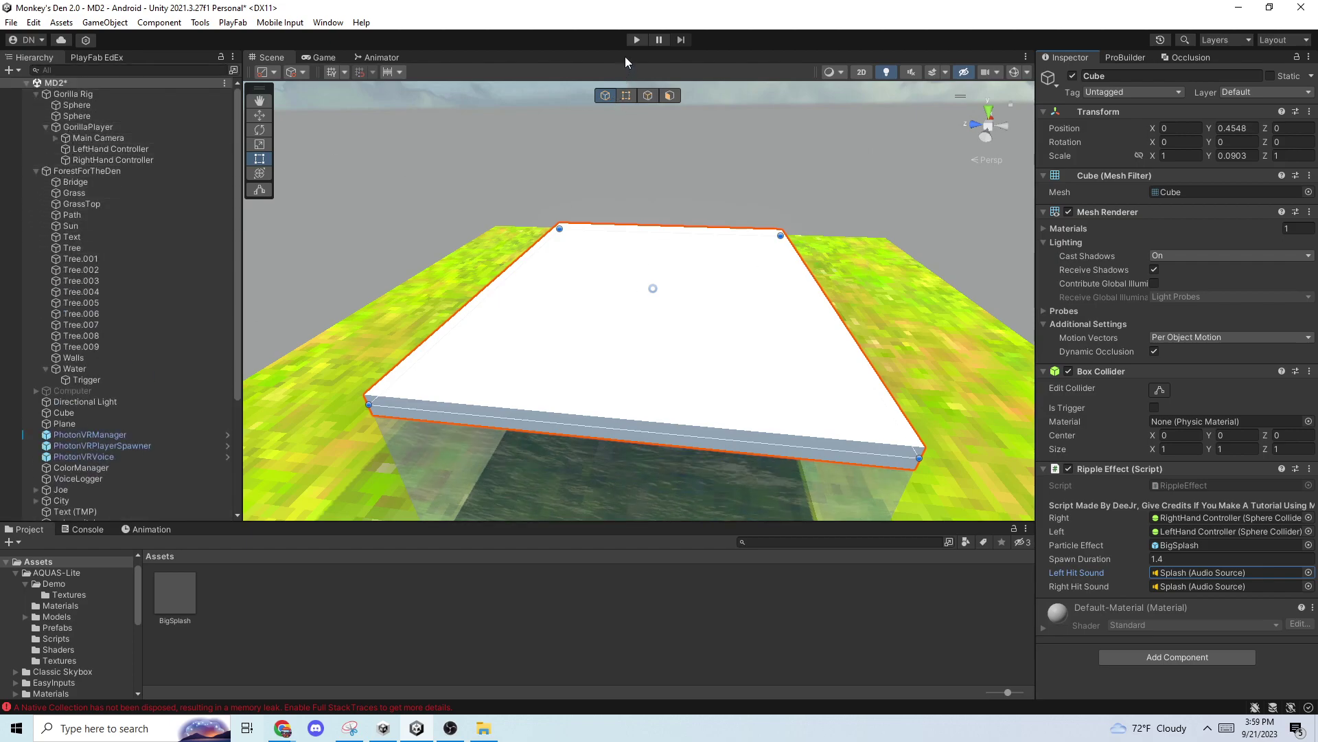
{"action": "double_click", "coordinate": [69, 94]}
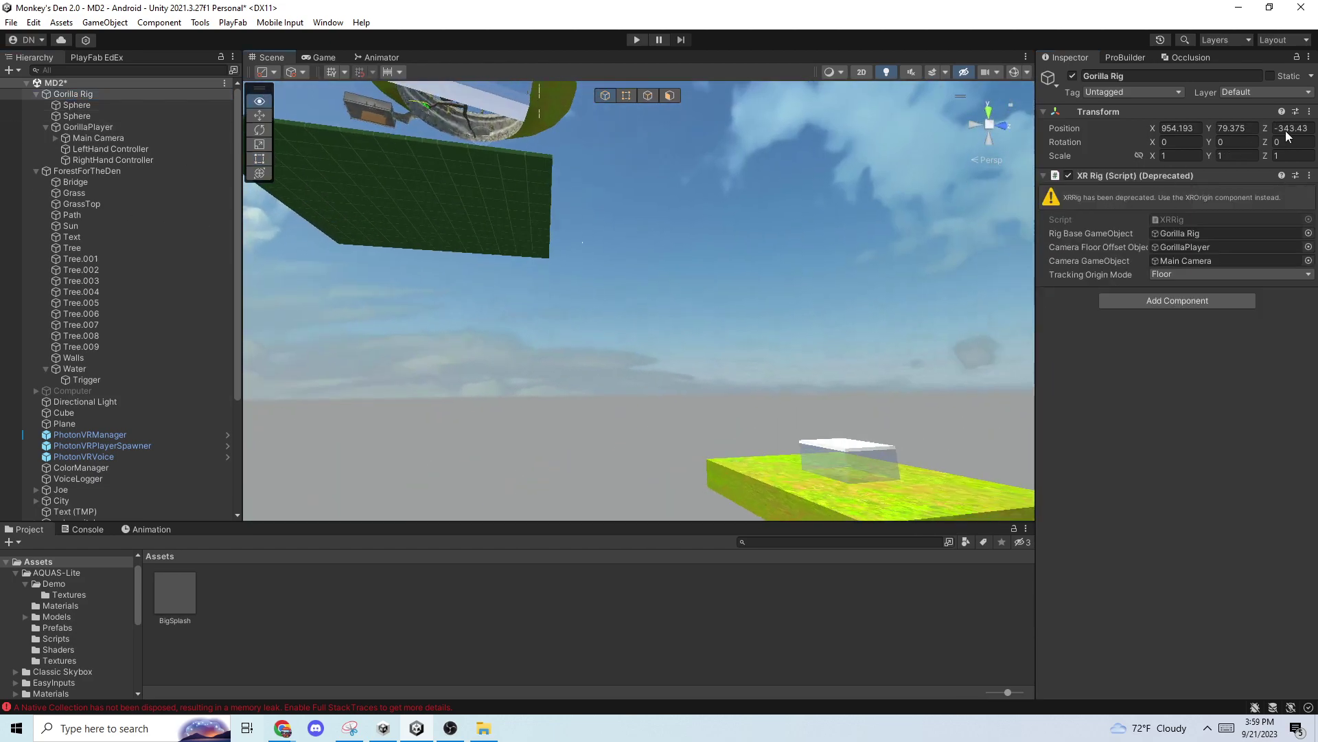
{"action": "left_click", "coordinate": [259, 115]}
{"action": "right_click_drag", "start_coordinate": [573, 230], "coordinate": [567, 179]}
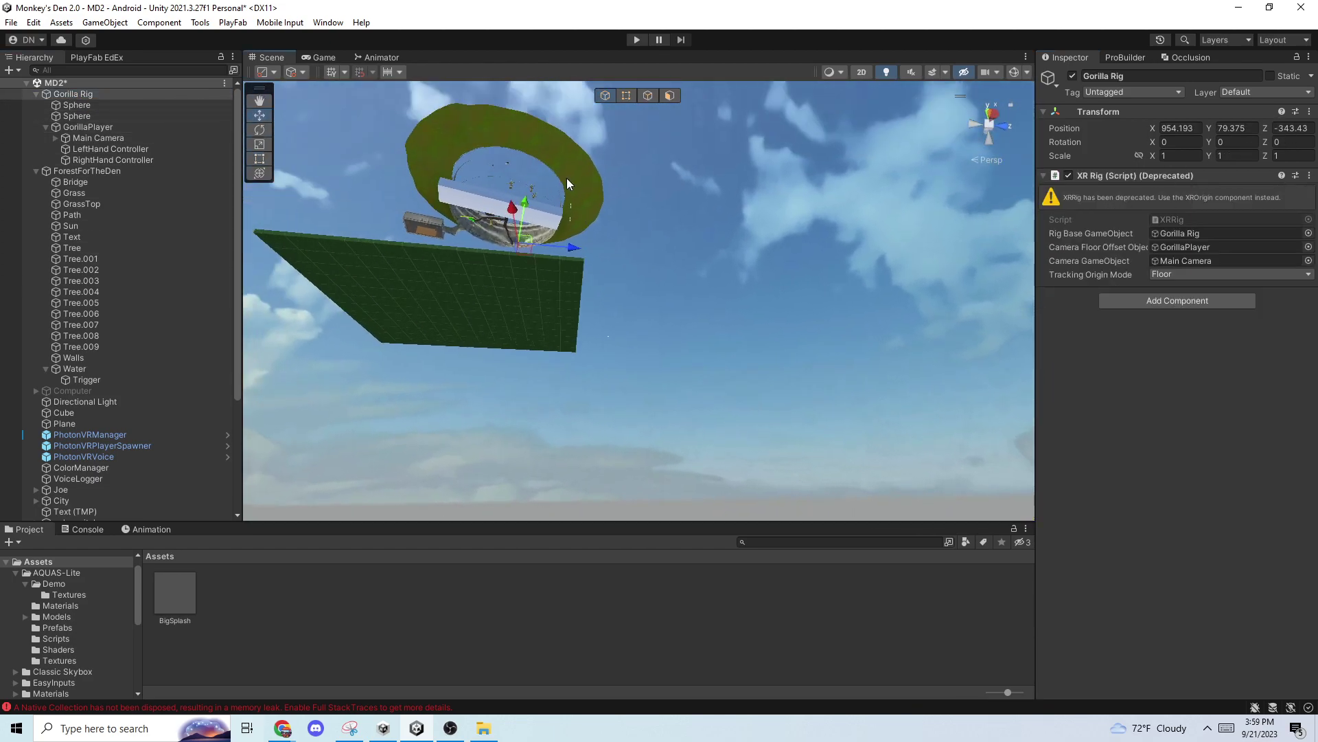
{"action": "left_click_drag", "start_coordinate": [522, 254], "coordinate": [852, 512]}
{"action": "right_click_drag", "start_coordinate": [755, 288], "coordinate": [472, 337]}
{"action": "key", "text": "w"}
{"action": "key", "text": "s"}
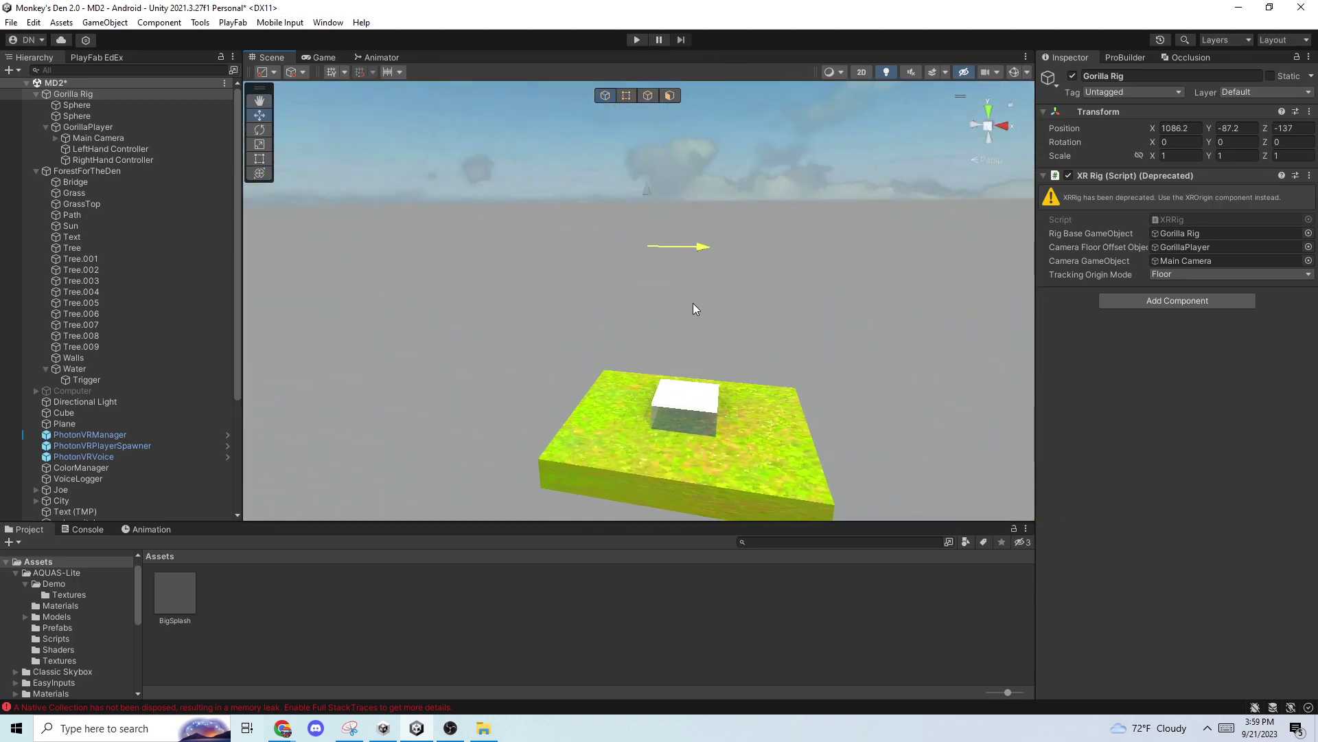
{"action": "left_click_drag", "start_coordinate": [693, 309], "coordinate": [736, 308]}
{"action": "right_click_drag", "start_coordinate": [736, 308], "coordinate": [622, 291]}
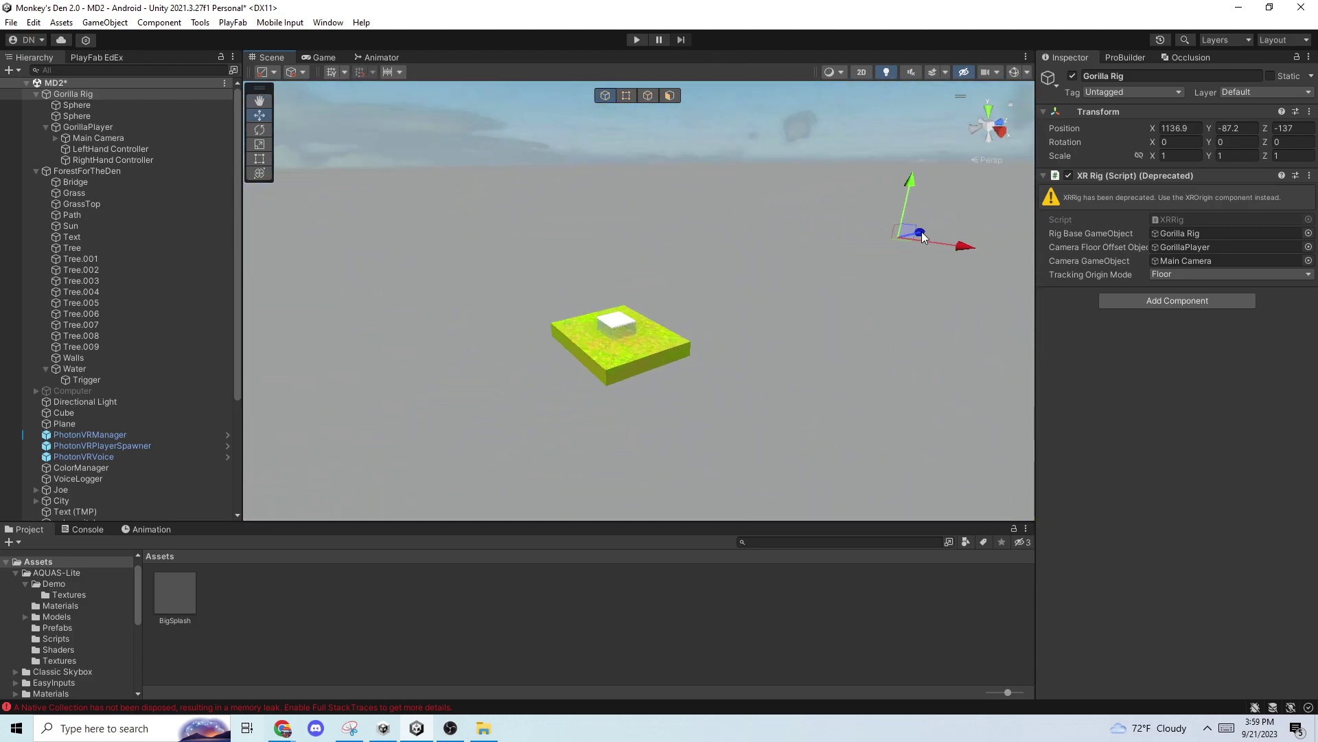
{"action": "left_click_drag", "start_coordinate": [596, 335], "coordinate": [651, 322]}
- Select the flattened cube on top of the water box and search the project assets for "mater"
{"action": "right_click_drag", "start_coordinate": [650, 322], "coordinate": [772, 371]}
{"action": "key", "text": "w"}
{"action": "right_click_drag", "start_coordinate": [883, 356], "coordinate": [892, 320]}
{"action": "key", "text": "w"}
{"action": "left_click", "coordinate": [811, 299]}
{"action": "right_click_drag", "start_coordinate": [811, 299], "coordinate": [838, 325]}
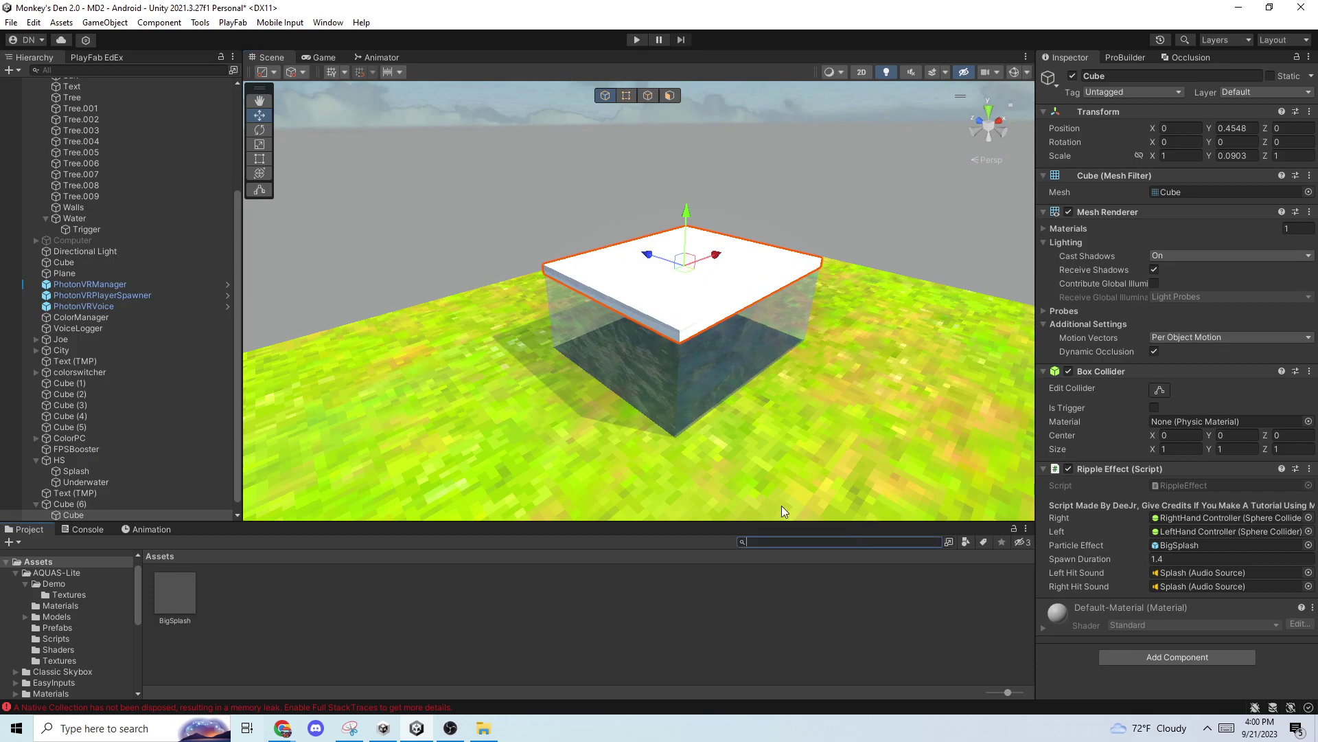
{"action": "type", "text": "mater"}
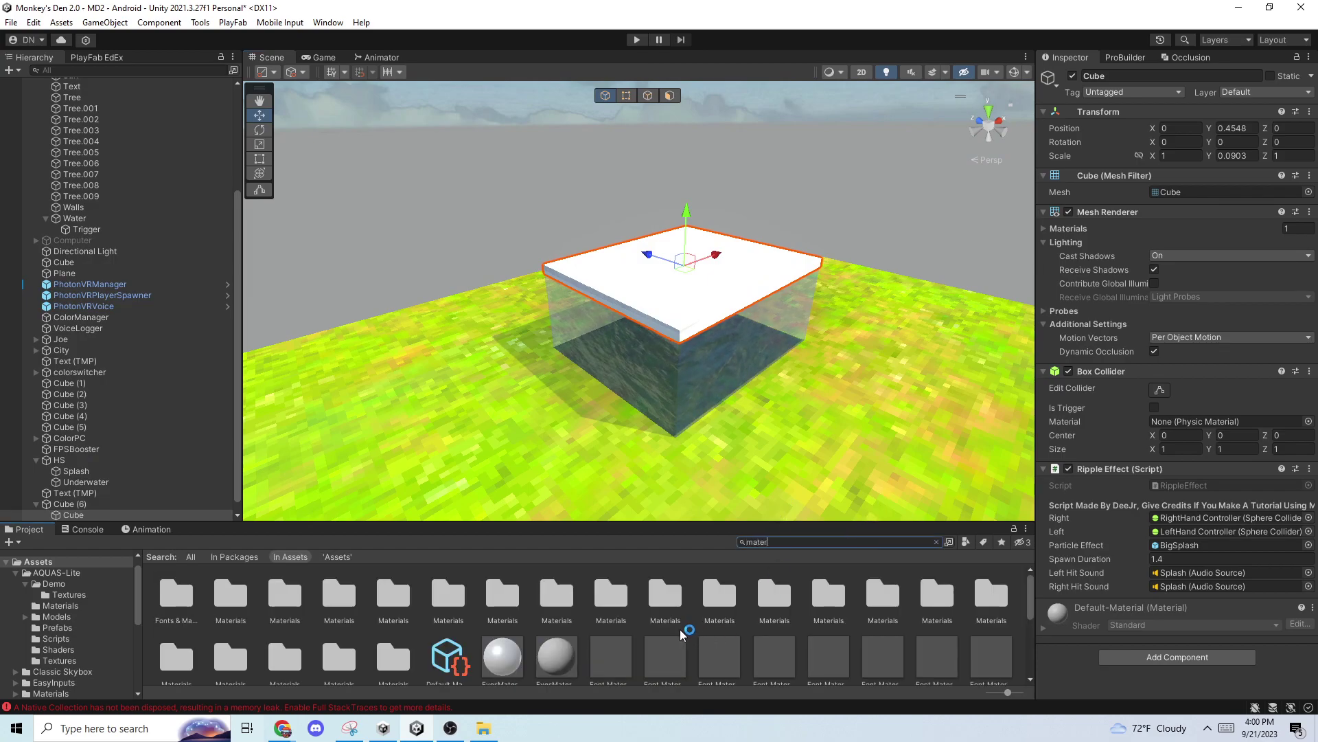
{"action": "right_click", "coordinate": [706, 640]}
{"action": "mouse_move", "coordinate": [783, 275]}
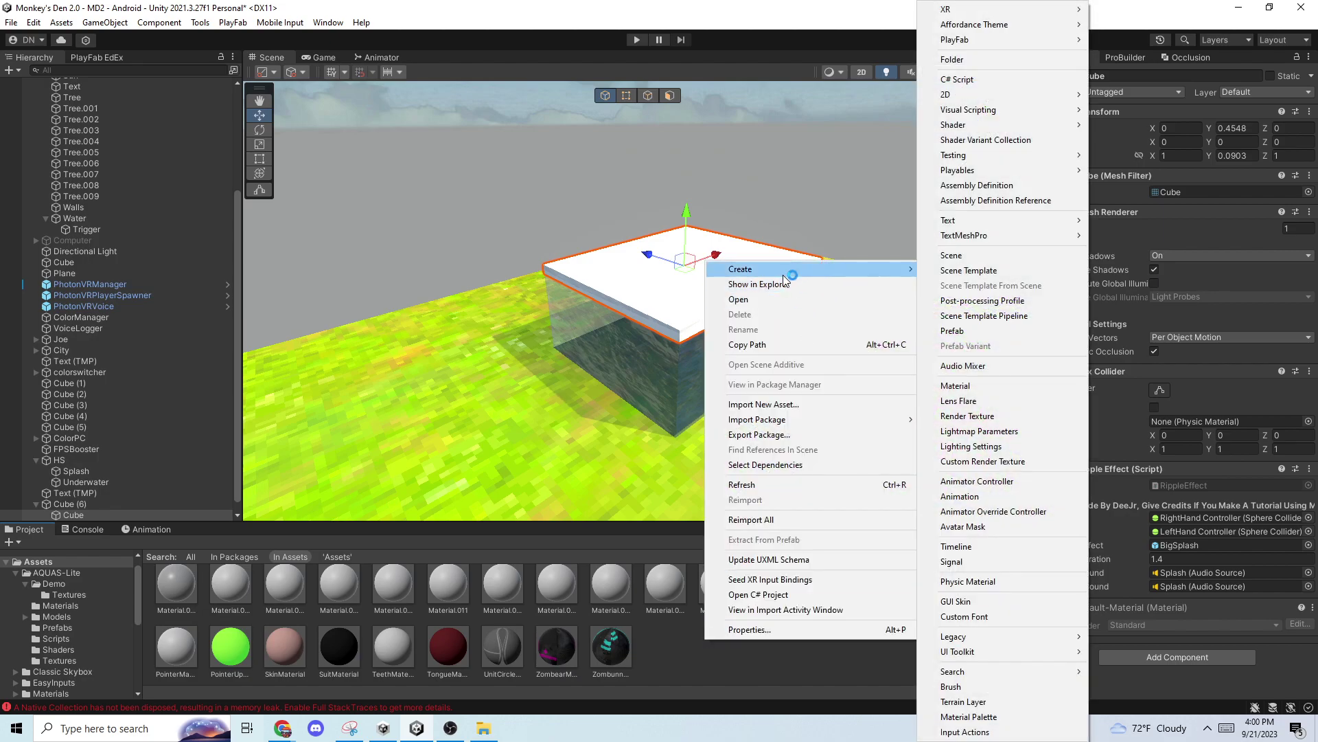
{"action": "left_click", "coordinate": [583, 604]}
{"action": "left_click", "coordinate": [769, 595]}
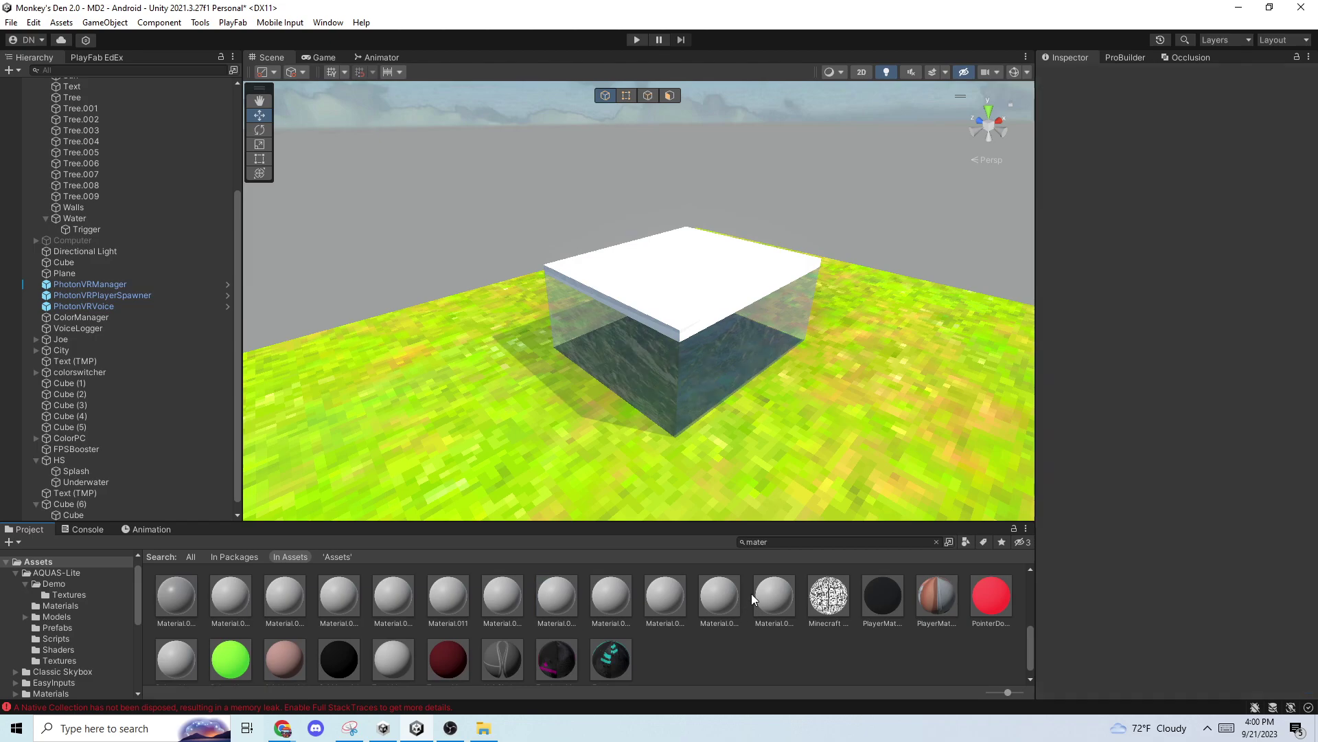
- Preview the Minecraft SDF, LiberationSans SDF and GunMaterial materials among the search results
{"action": "left_click", "coordinate": [828, 595]}
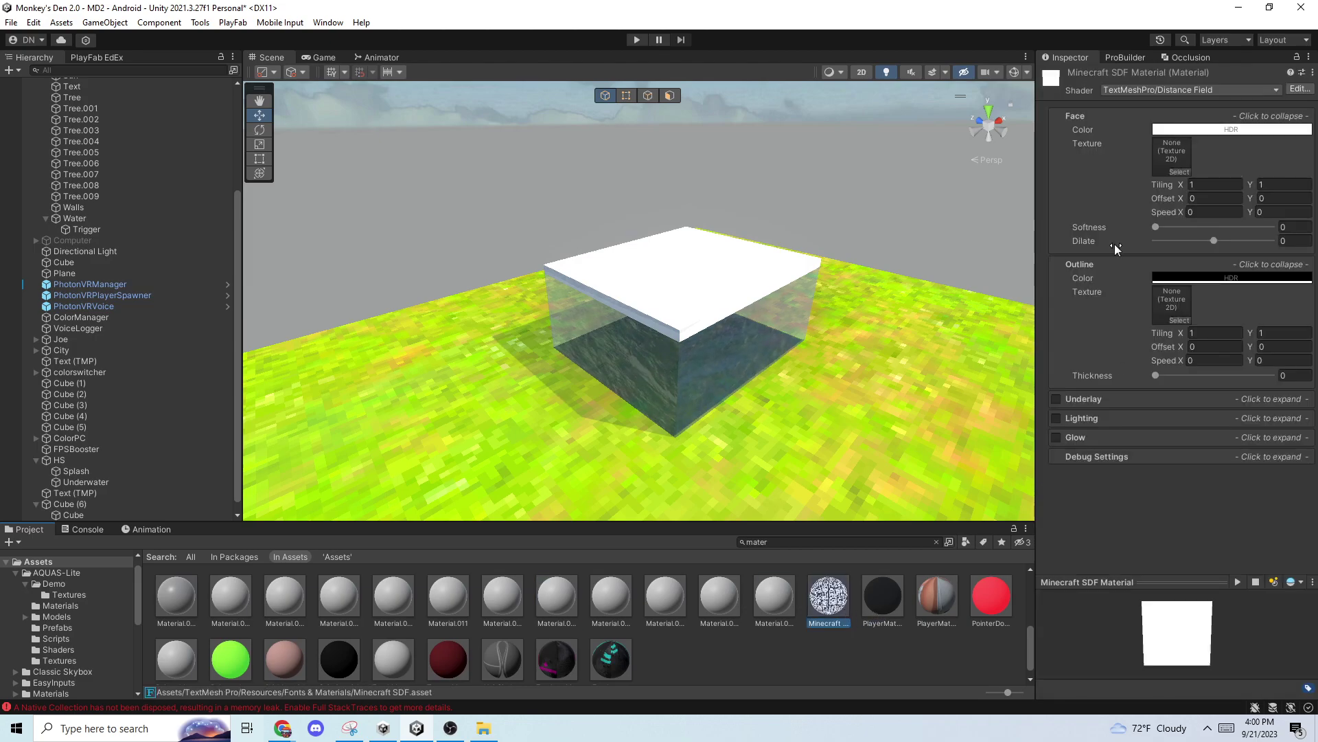
{"action": "scroll", "coordinate": [843, 636], "scroll_direction": "up", "scroll_amount": 2}
{"action": "left_click", "coordinate": [891, 621]}
{"action": "left_click", "coordinate": [766, 623]}
{"action": "left_click", "coordinate": [576, 619]}
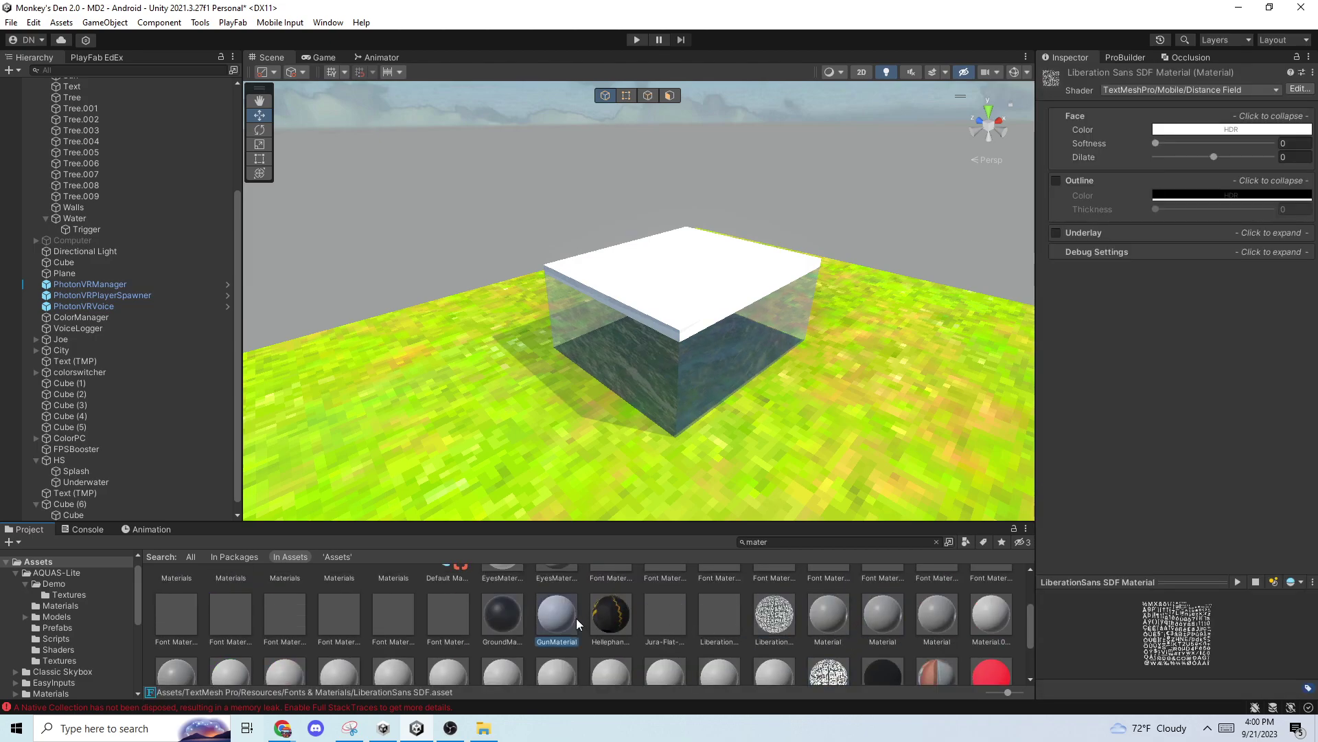
{"action": "scroll", "coordinate": [575, 618], "scroll_direction": "up", "scroll_amount": 3}
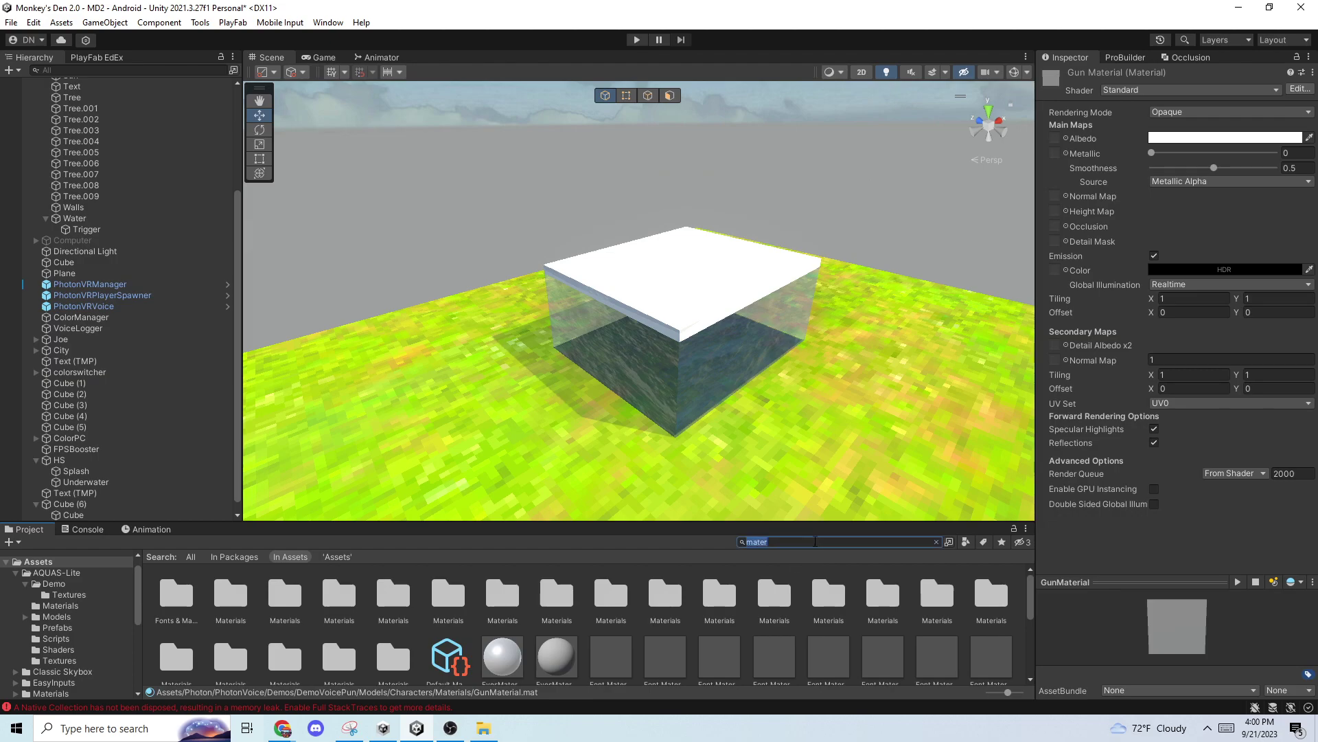
- Open the Water Effects Materials folder and look through its water materials, including WaterFog
{"action": "double_click", "coordinate": [774, 595]}
{"action": "left_click", "coordinate": [384, 594]}
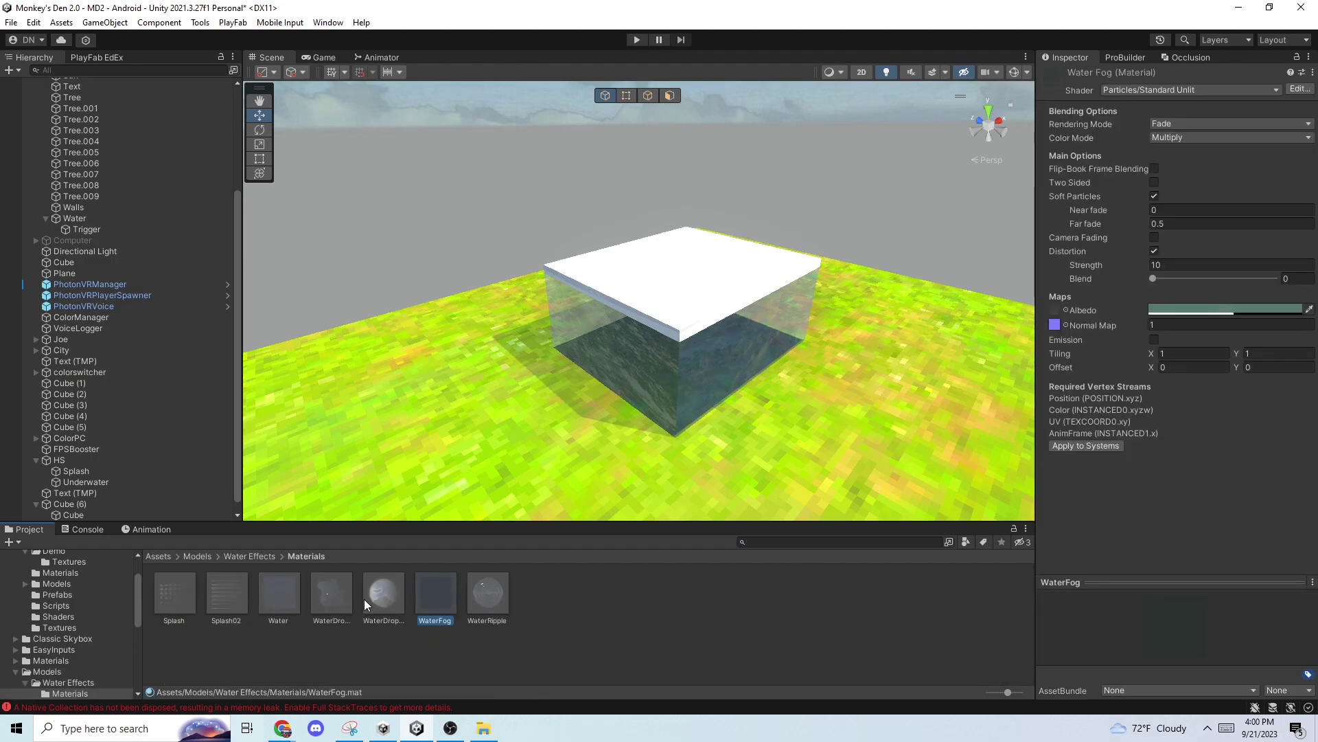
{"action": "right_click_drag", "start_coordinate": [527, 284], "coordinate": [507, 211]}
{"action": "left_click", "coordinate": [507, 210]}
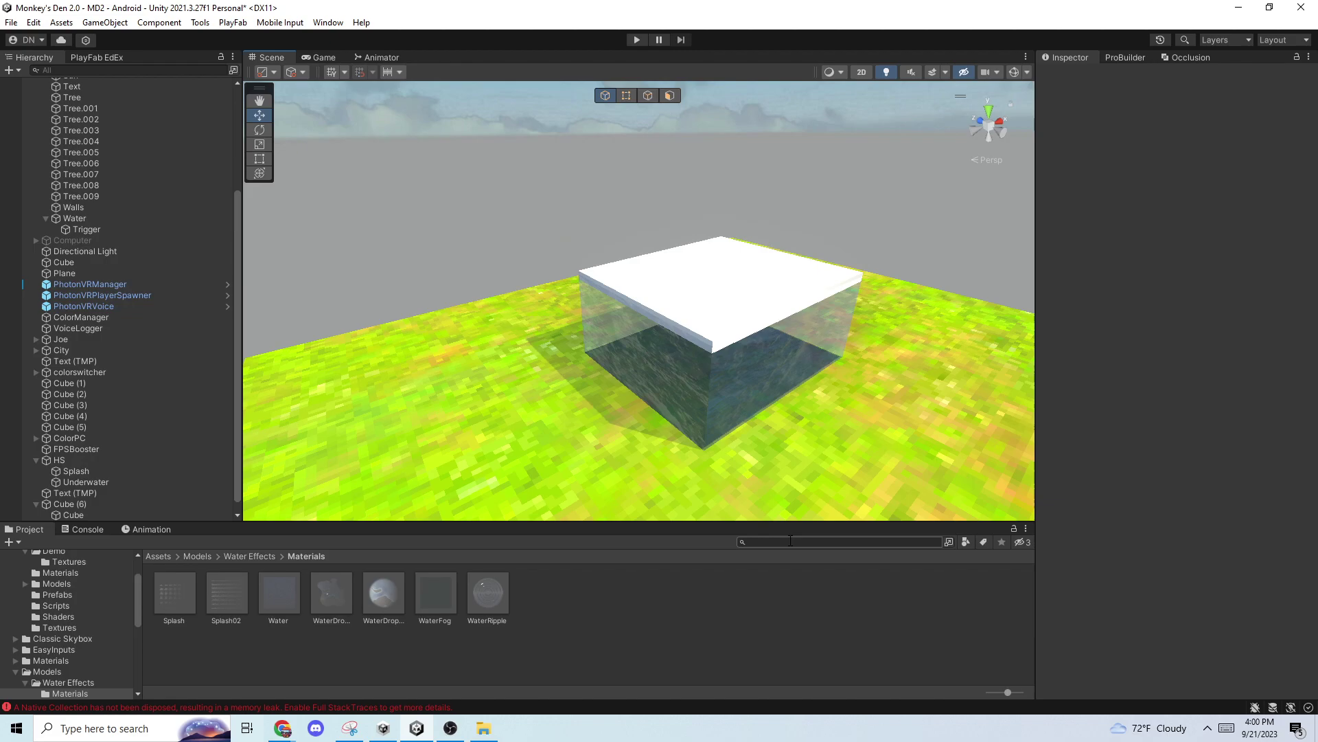
- Set the Blue material's rendering mode to Fade and lower the alpha of its albedo color
{"action": "scroll", "coordinate": [109, 629], "scroll_direction": "up", "scroll_amount": 3}
{"action": "left_click", "coordinate": [51, 574]}
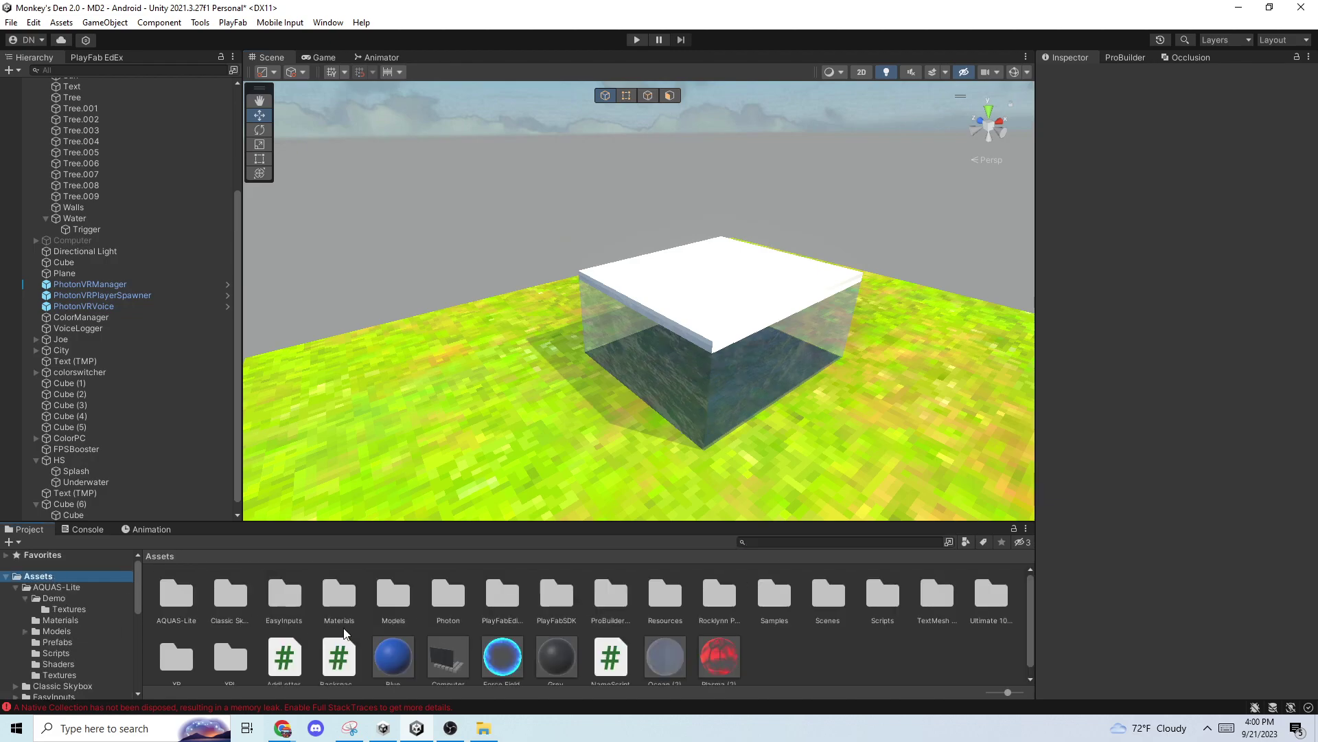
{"action": "scroll", "coordinate": [345, 632], "scroll_direction": "down", "scroll_amount": 1}
{"action": "left_click", "coordinate": [393, 646]}
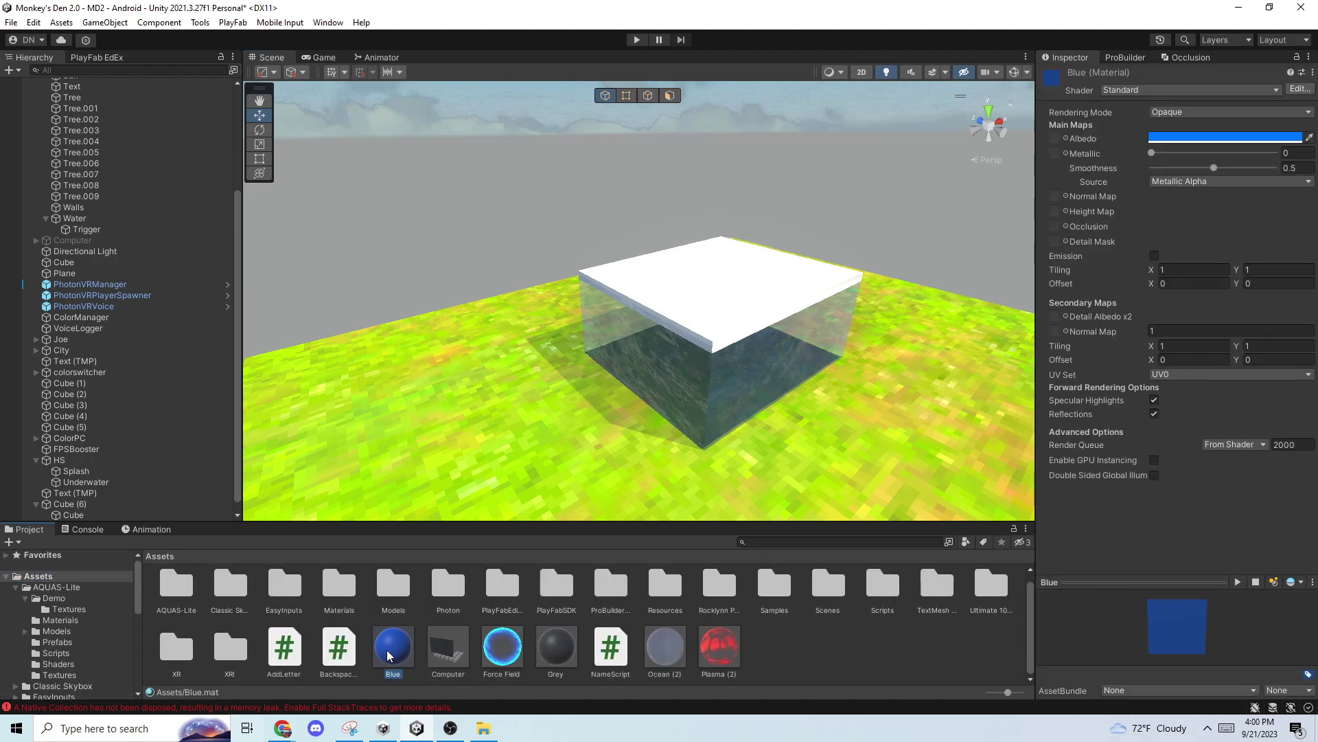
{"action": "left_click", "coordinate": [1185, 113]}
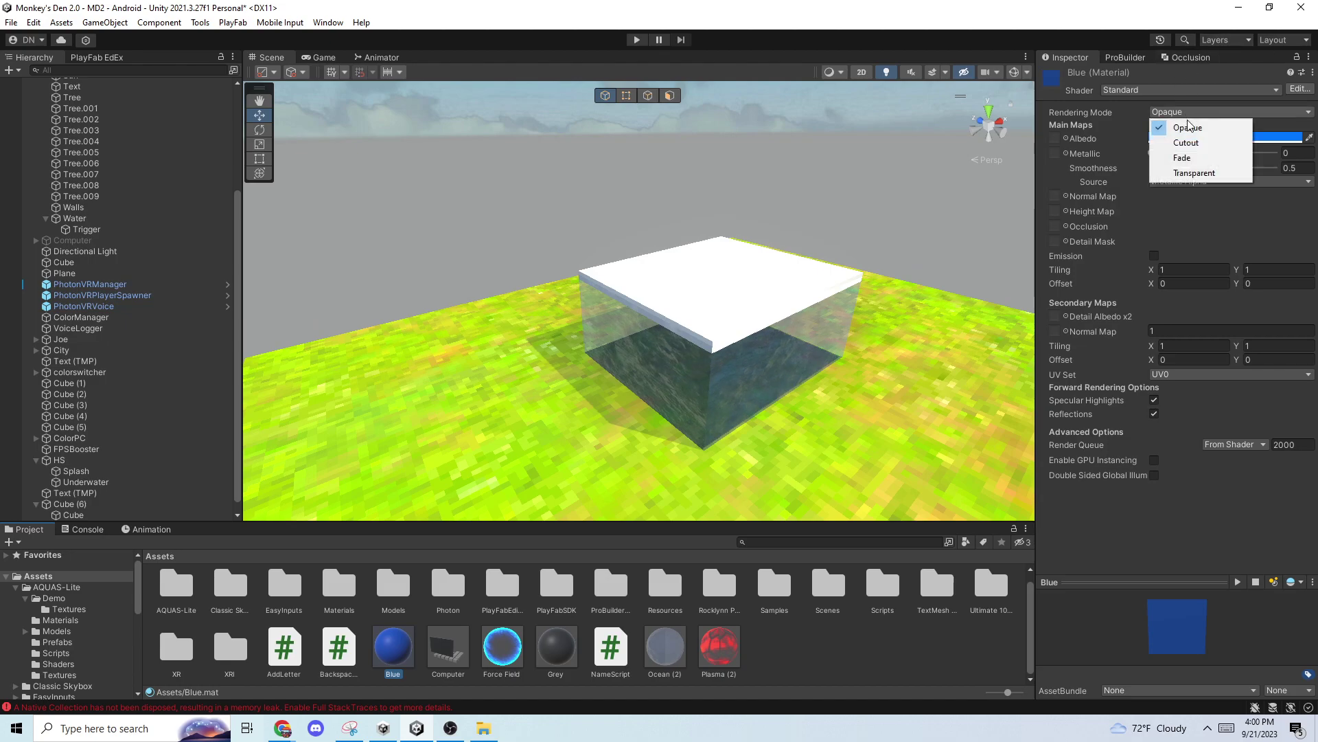
{"action": "left_click", "coordinate": [1182, 158]}
{"action": "left_click", "coordinate": [1277, 138]}
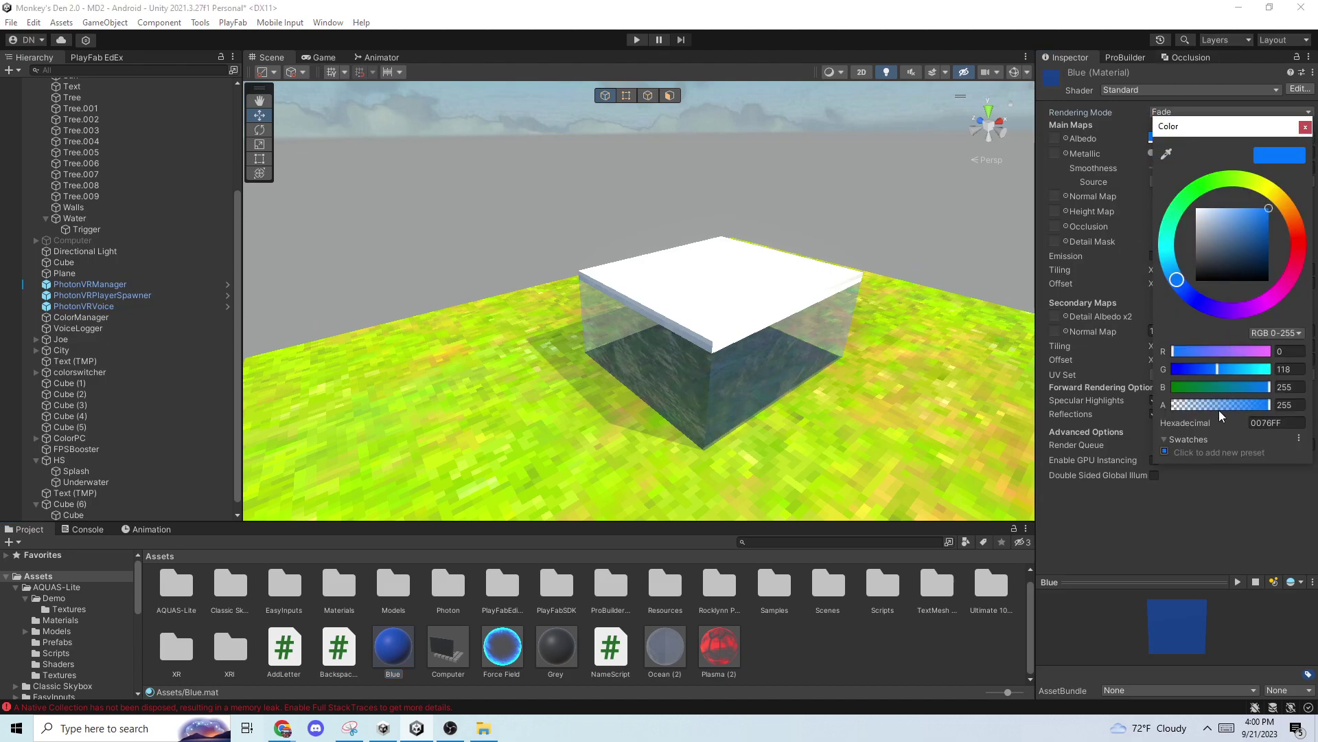
{"action": "left_click_drag", "start_coordinate": [1216, 406], "coordinate": [1169, 405]}
{"action": "left_click", "coordinate": [1303, 130]}
- Undo the transparency changes made to the Blue material
{"action": "right_click_drag", "start_coordinate": [612, 240], "coordinate": [789, 183]}
{"action": "key", "text": "ctrl+z"}
{"action": "key", "text": "ctrl+z"}
- Find the invis material in the project assets and apply it to the thin cube on top of the water volume
{"action": "left_click", "coordinate": [606, 235]}
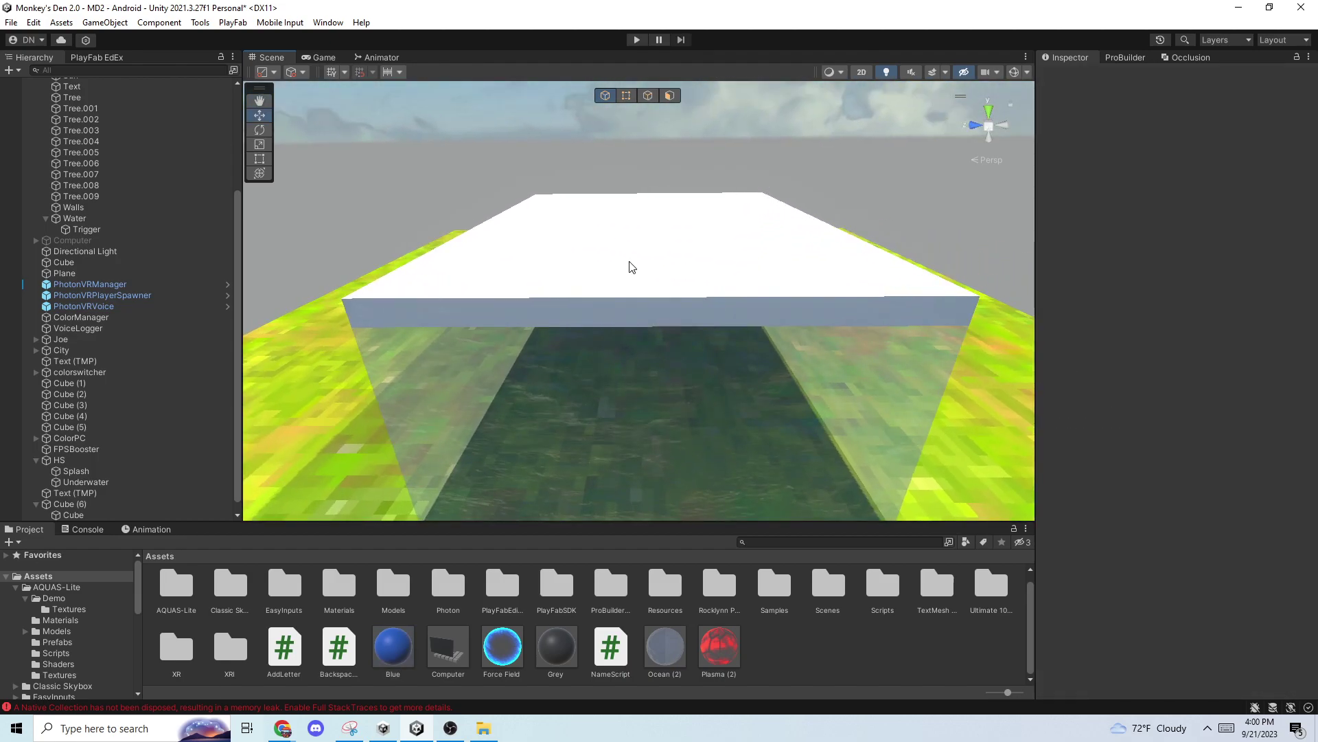
{"action": "left_click", "coordinate": [627, 265]}
{"action": "left_click", "coordinate": [761, 541]}
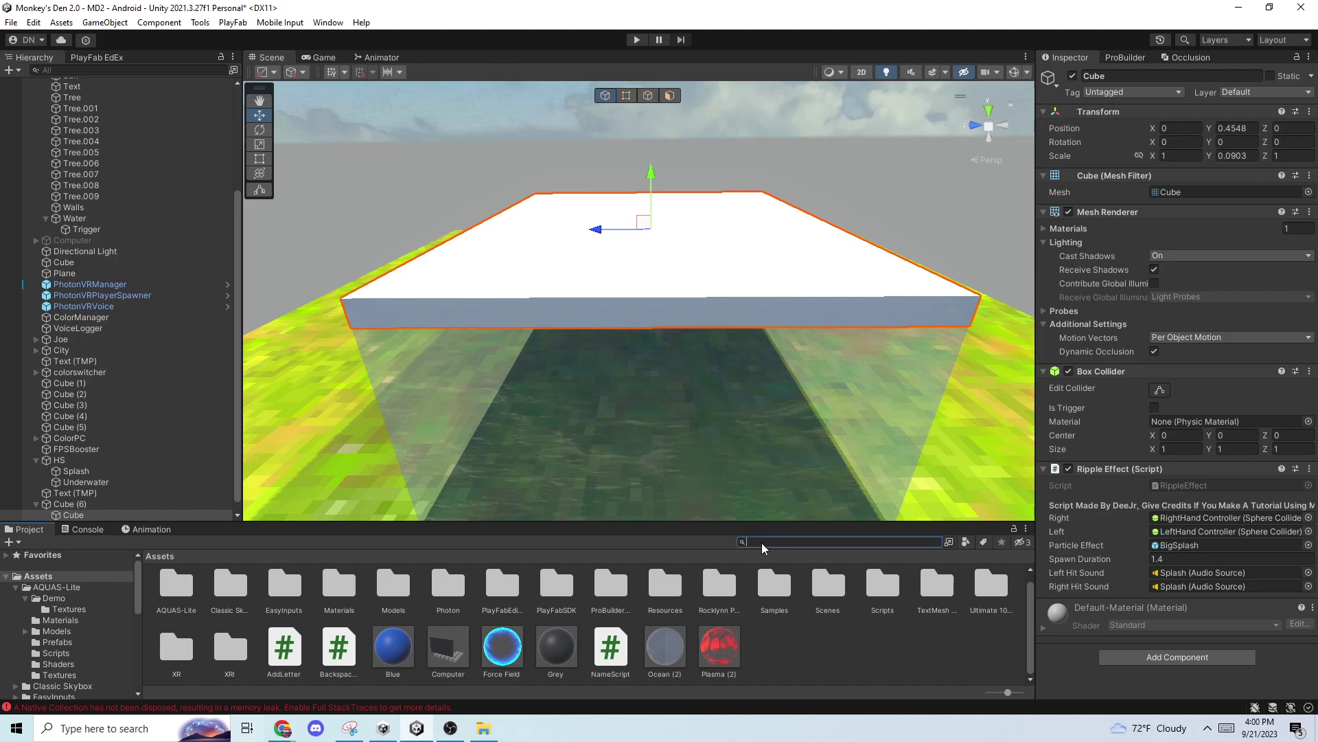
{"action": "type", "text": "invis"}
{"action": "left_click_drag", "start_coordinate": [167, 595], "coordinate": [471, 258]}
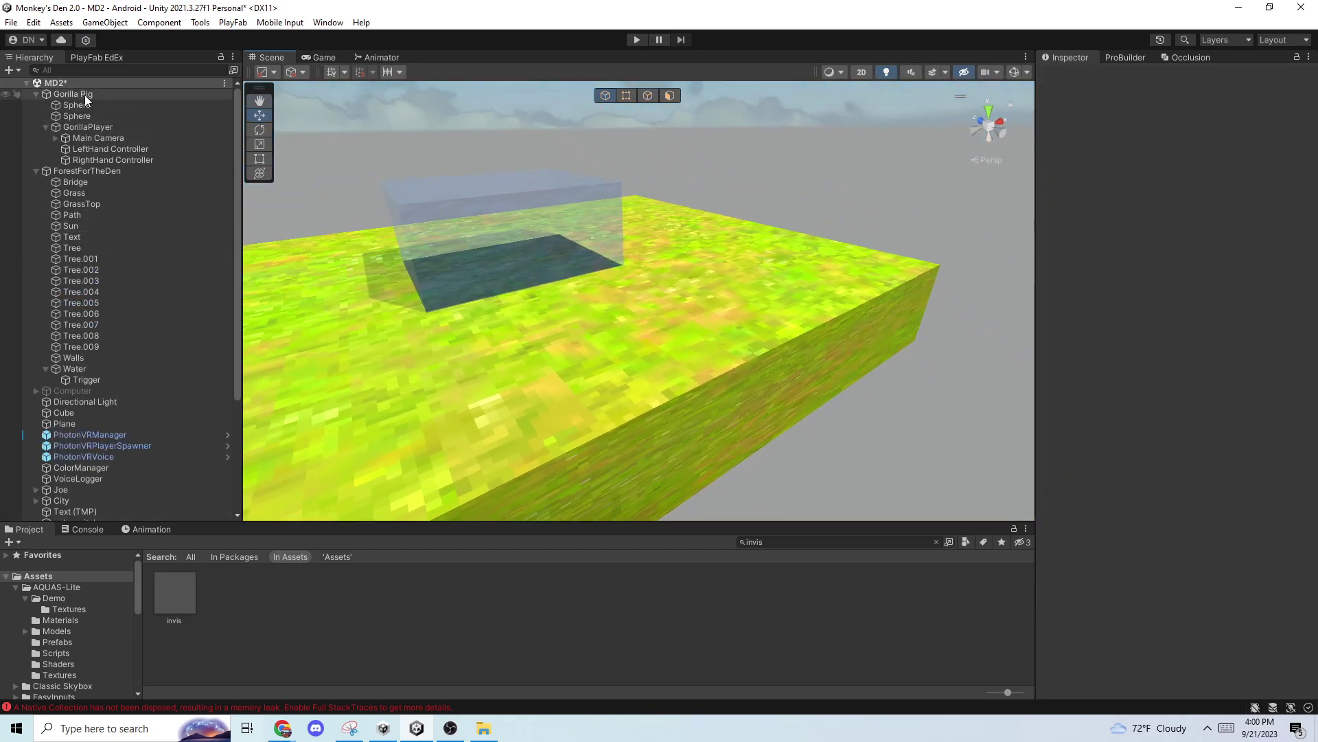
- Reposition the Gorilla Rig near the water volume, to about Y -82.44 and Z -269.71
{"action": "double_click", "coordinate": [73, 94]}
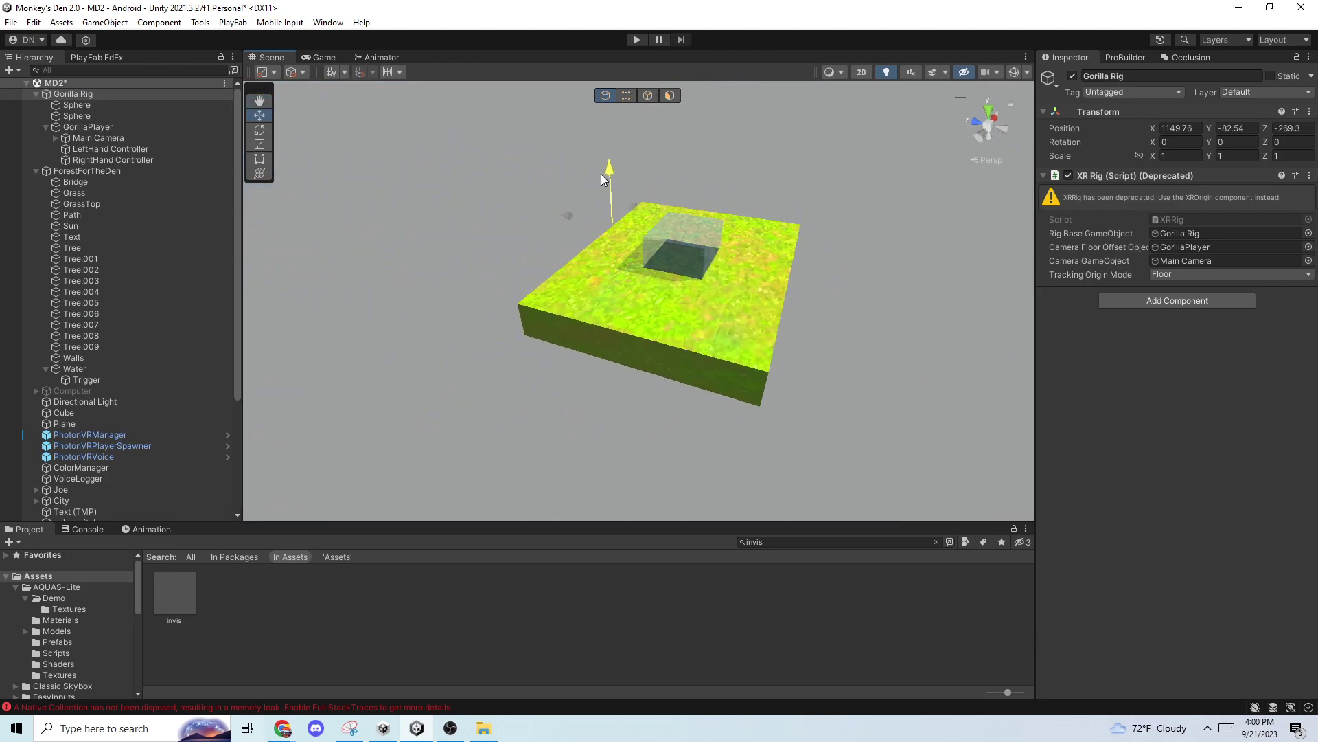
{"action": "key", "text": "w"}
{"action": "right_click_drag", "start_coordinate": [615, 206], "coordinate": [616, 235]}
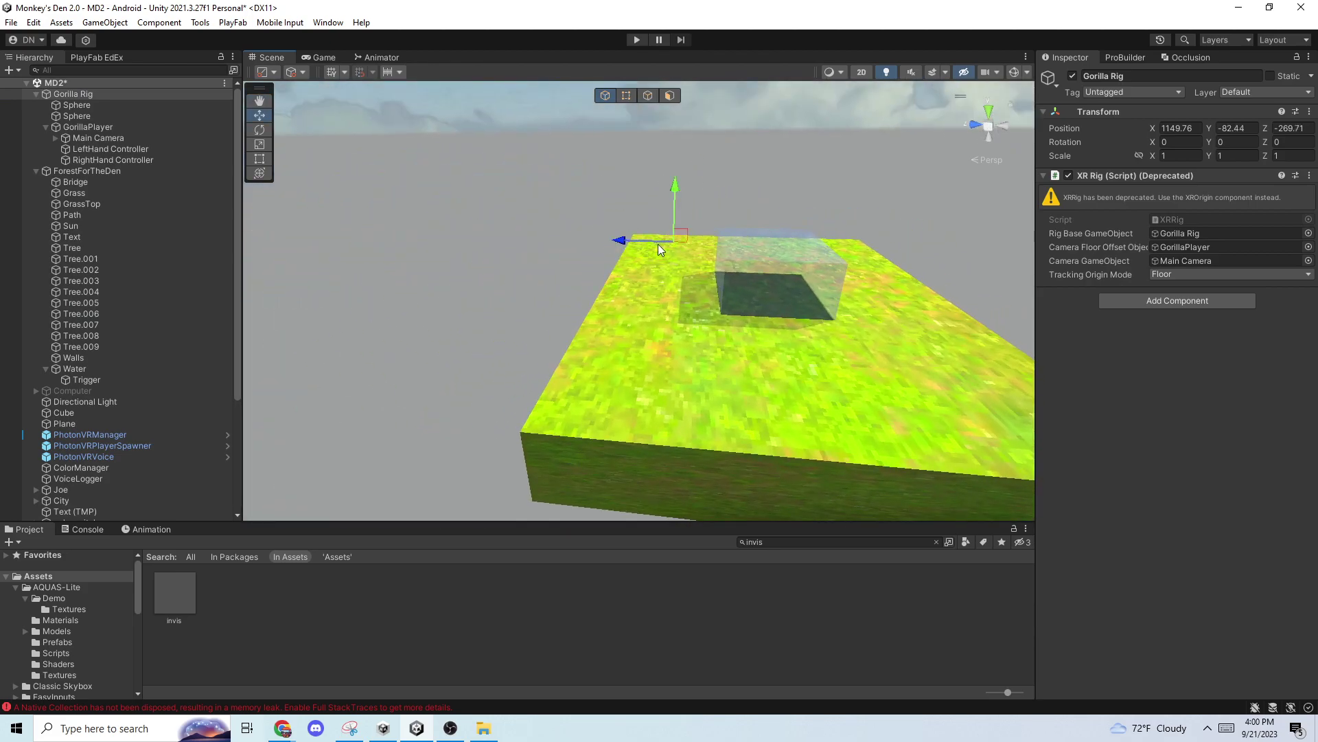
- Make the thin top cube's Box Collider a trigger and add the Better Swimming Script component to the cube
{"action": "left_click", "coordinate": [735, 242]}
{"action": "left_click_drag", "start_coordinate": [735, 242], "coordinate": [789, 275], "text": "alt"}
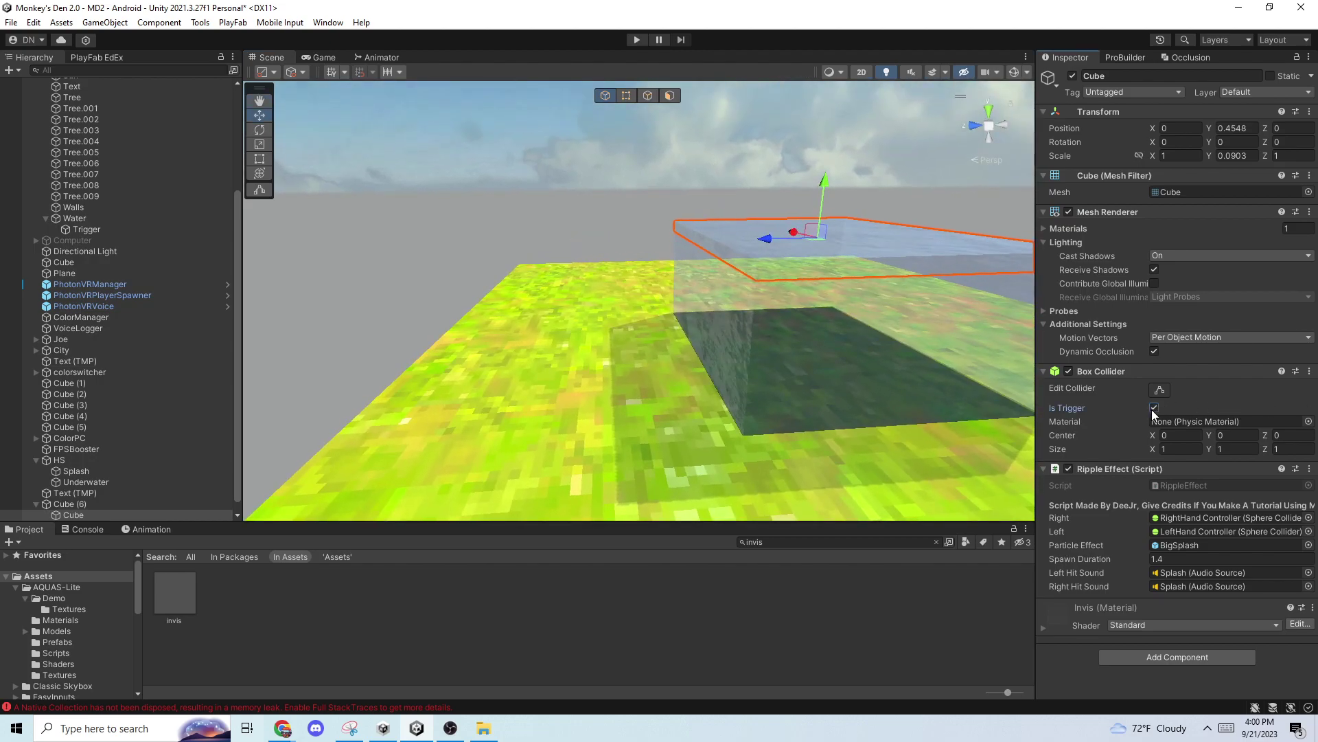
{"action": "left_click", "coordinate": [1218, 655]}
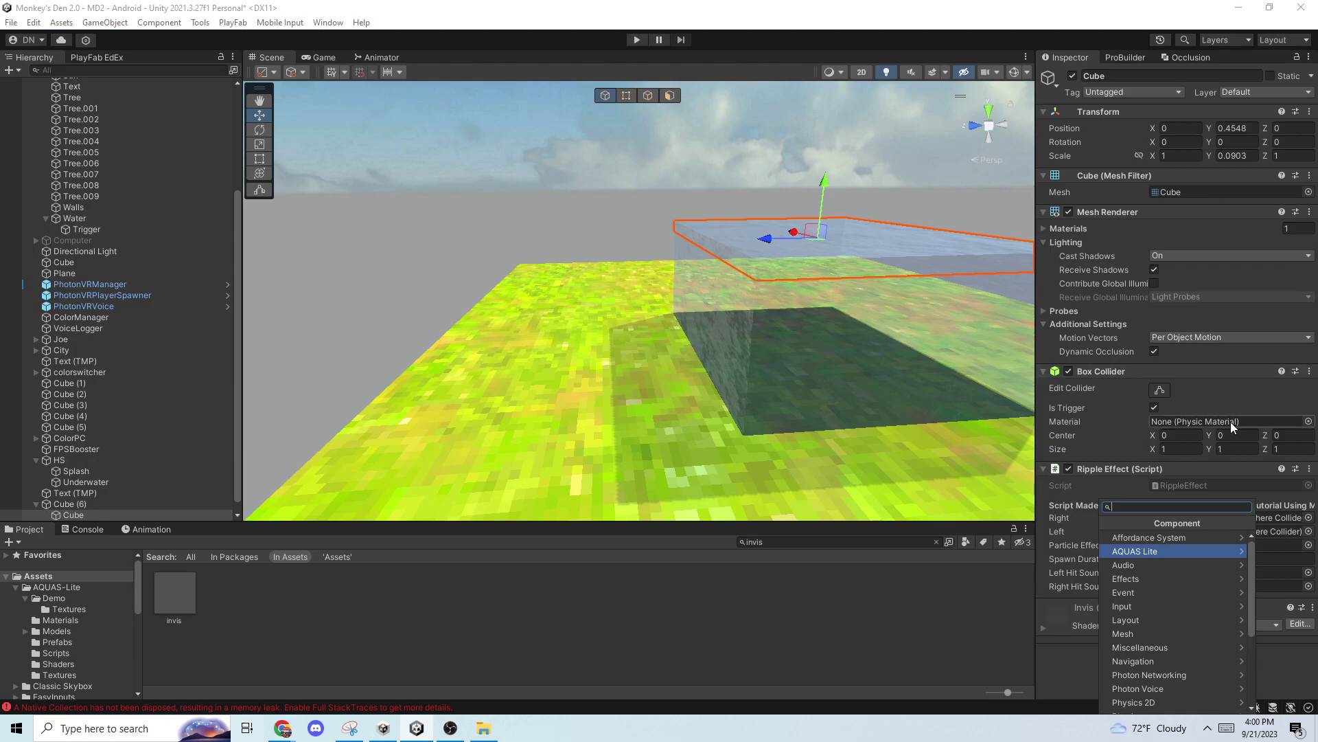
{"action": "type", "text": "swim"}
{"action": "left_click", "coordinate": [1186, 538]}
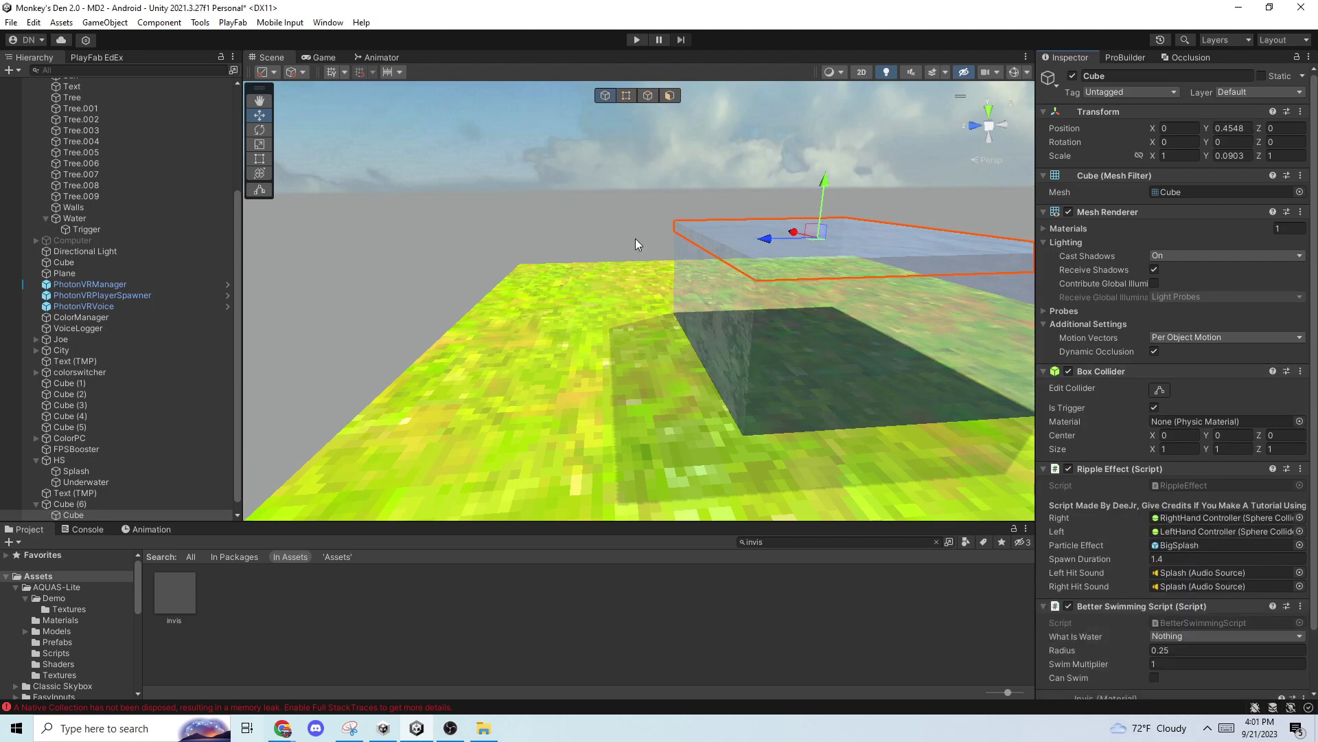
- Select the Gorilla Rig and run the scene in Play mode to test the splash
{"action": "key", "text": "s"}
{"action": "key", "text": "d"}
{"action": "right_click_drag", "start_coordinate": [636, 239], "coordinate": [586, 212]}
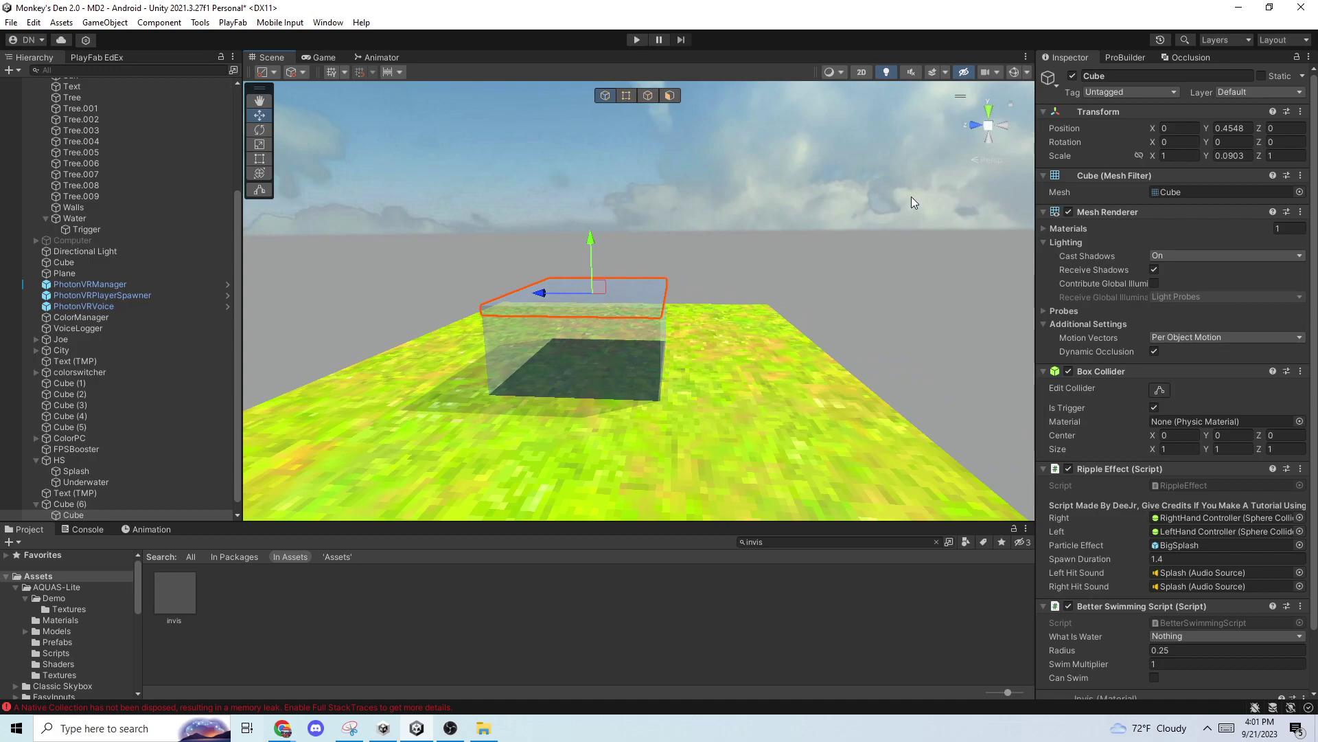
{"action": "left_click", "coordinate": [548, 254]}
{"action": "key", "text": "a"}
{"action": "right_click_drag", "start_coordinate": [496, 205], "coordinate": [462, 218]}
{"action": "scroll", "coordinate": [103, 206], "scroll_direction": "up", "scroll_amount": 4}
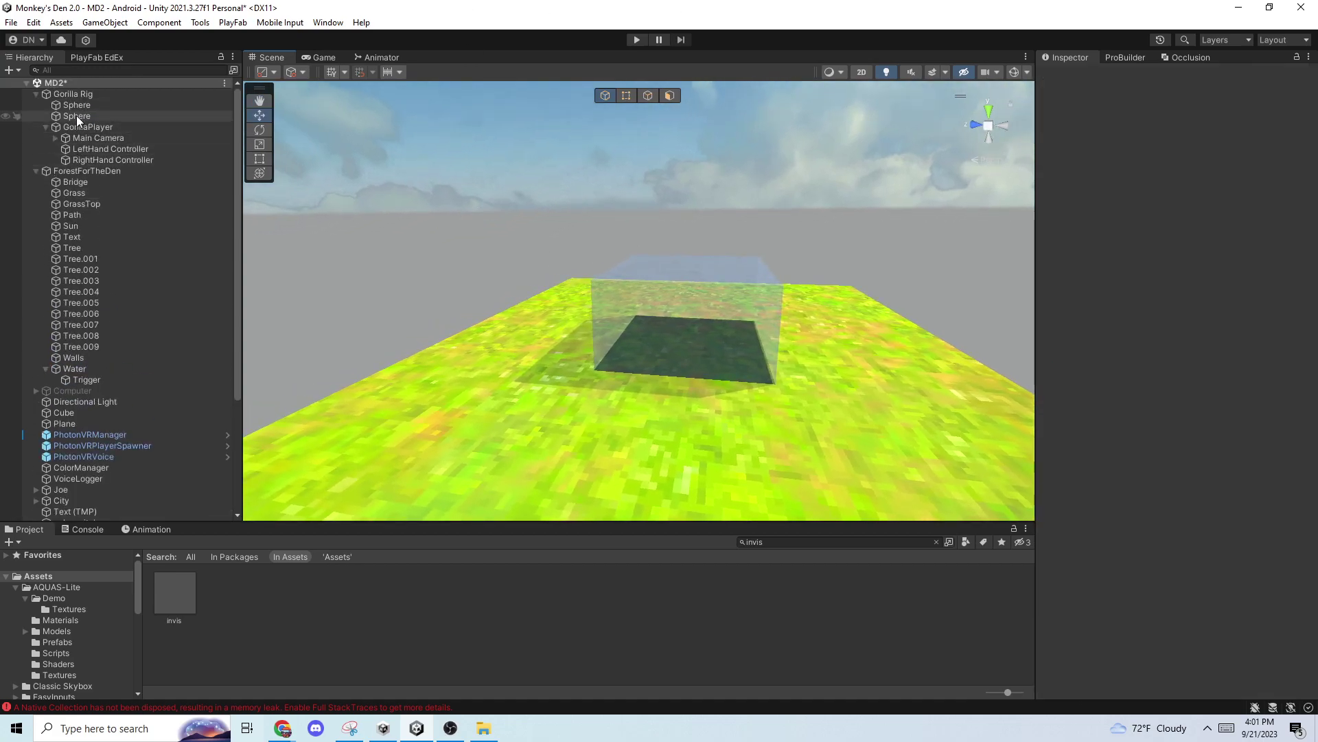
{"action": "left_click", "coordinate": [76, 97]}
{"action": "key", "text": "w"}
{"action": "right_click_drag", "start_coordinate": [412, 279], "coordinate": [471, 300]}
{"action": "key", "text": "a"}
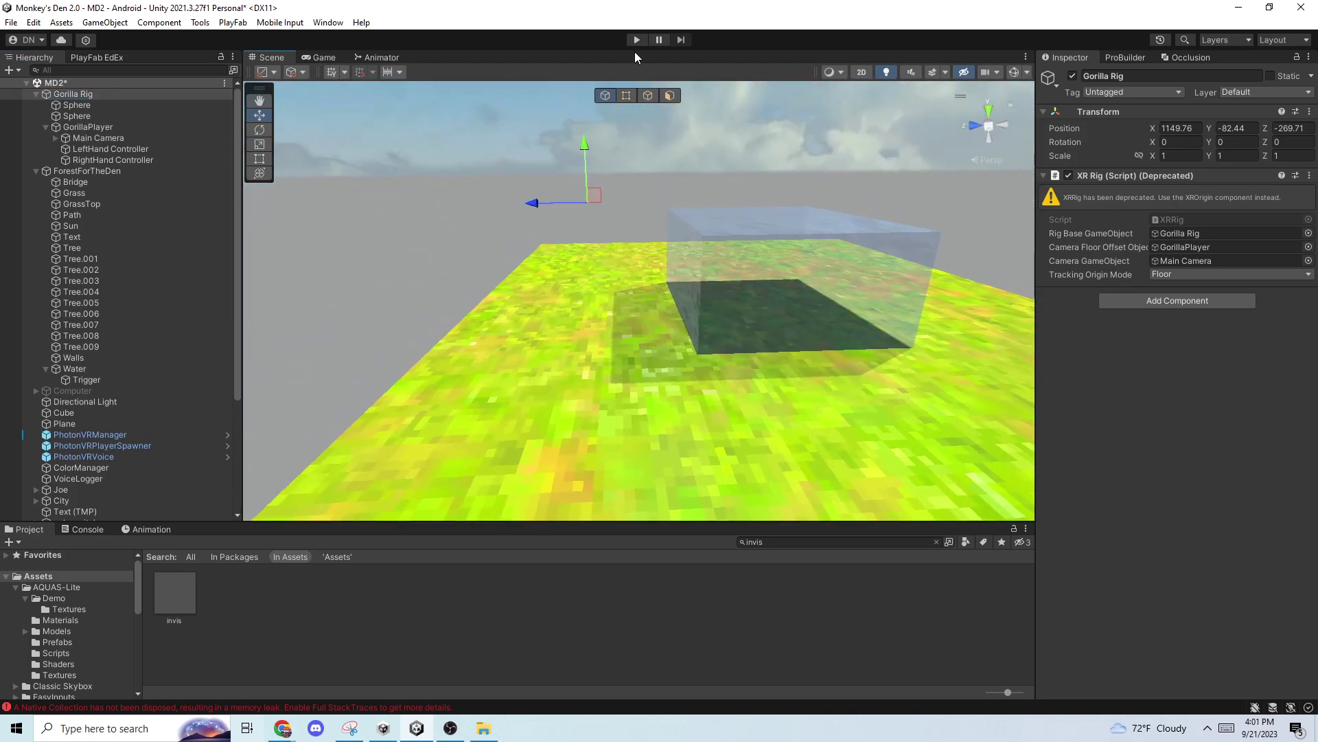
{"action": "left_click", "coordinate": [636, 41]}
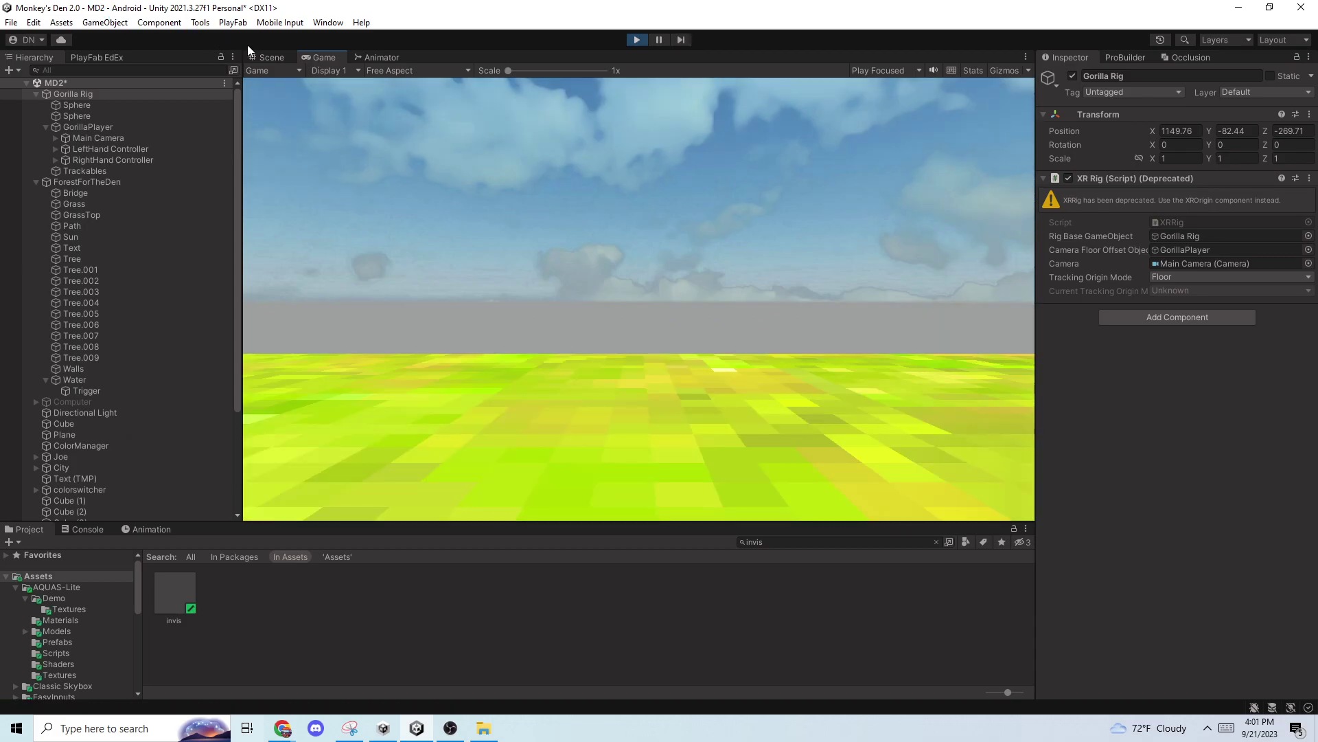
- Select GorillaPlayer in the running scene, resume the paused game and move the player toward the water to about Z -0.74
{"action": "left_click", "coordinate": [270, 57]}
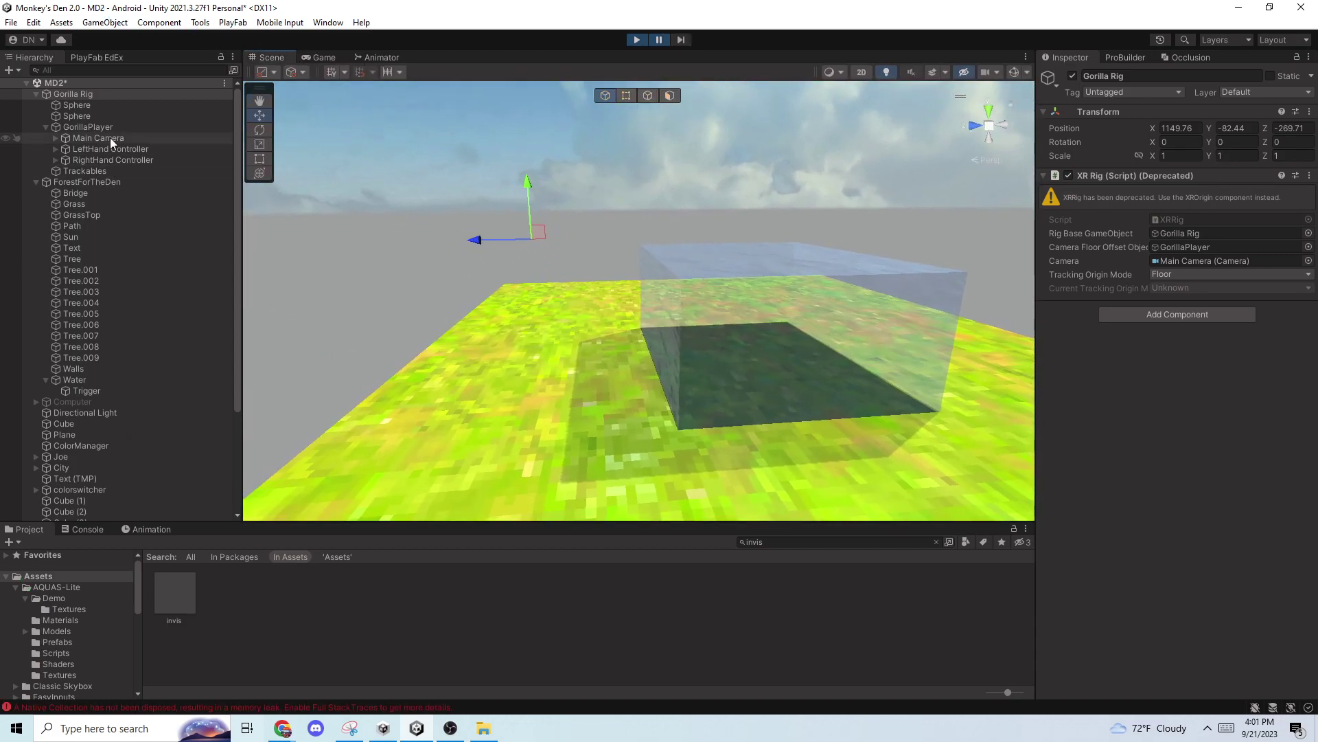
{"action": "left_click", "coordinate": [96, 127]}
{"action": "key", "text": "w"}
{"action": "right_click_drag", "start_coordinate": [514, 264], "coordinate": [488, 330]}
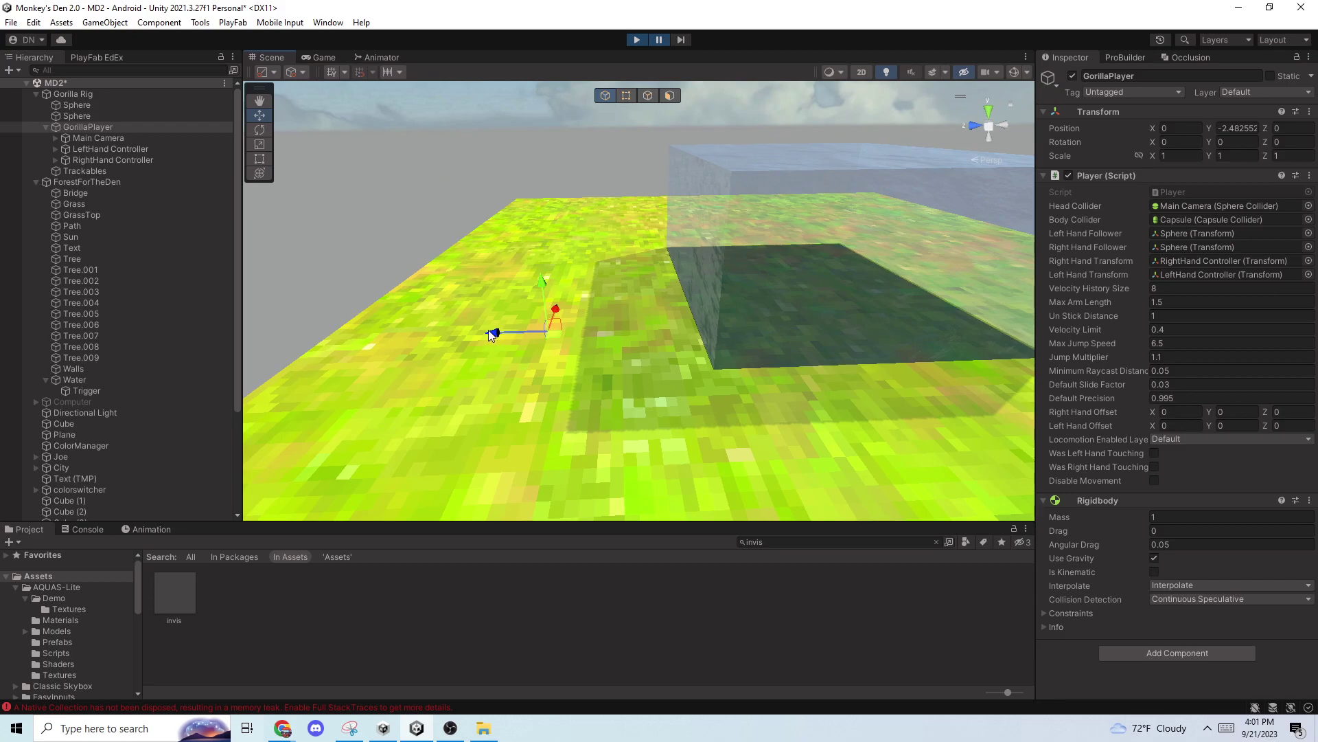
{"action": "left_click", "coordinate": [661, 42]}
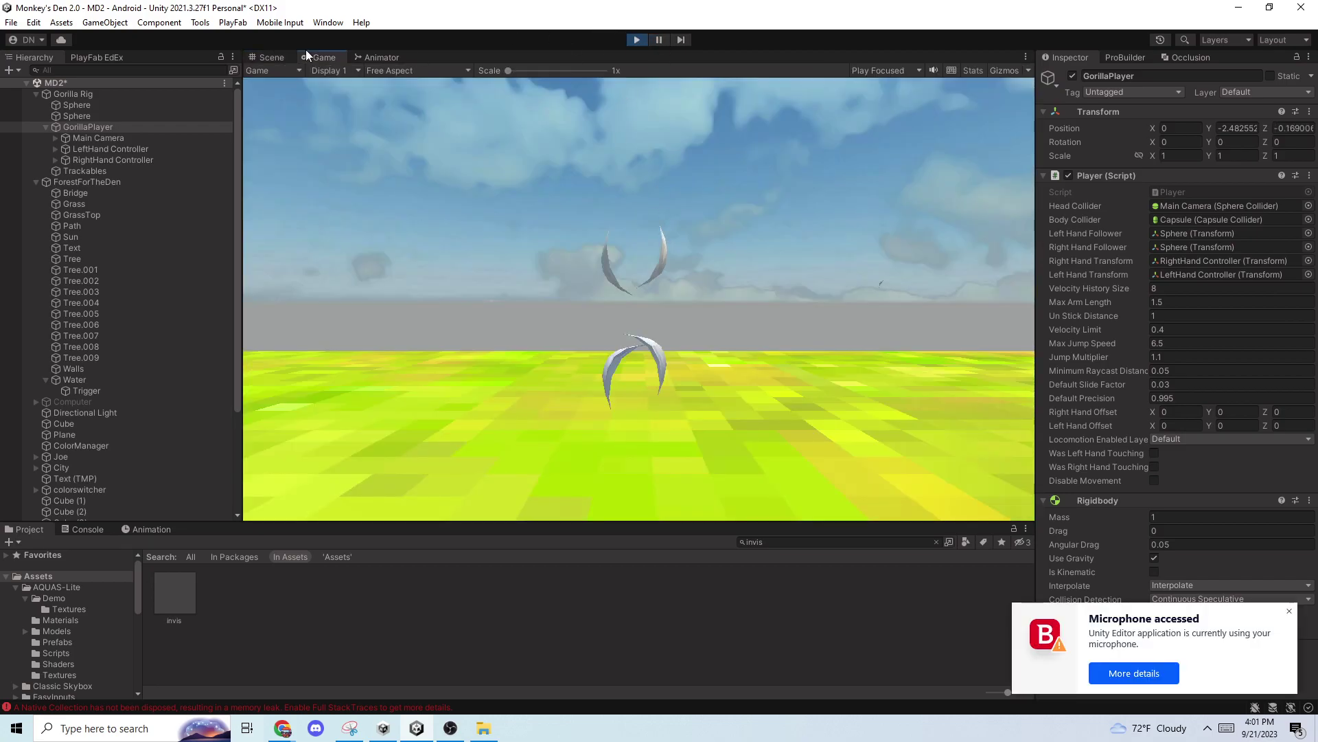
{"action": "left_click", "coordinate": [278, 57]}
{"action": "right_click_drag", "start_coordinate": [557, 209], "coordinate": [556, 228]}
{"action": "left_click_drag", "start_coordinate": [513, 316], "coordinate": [570, 320]}
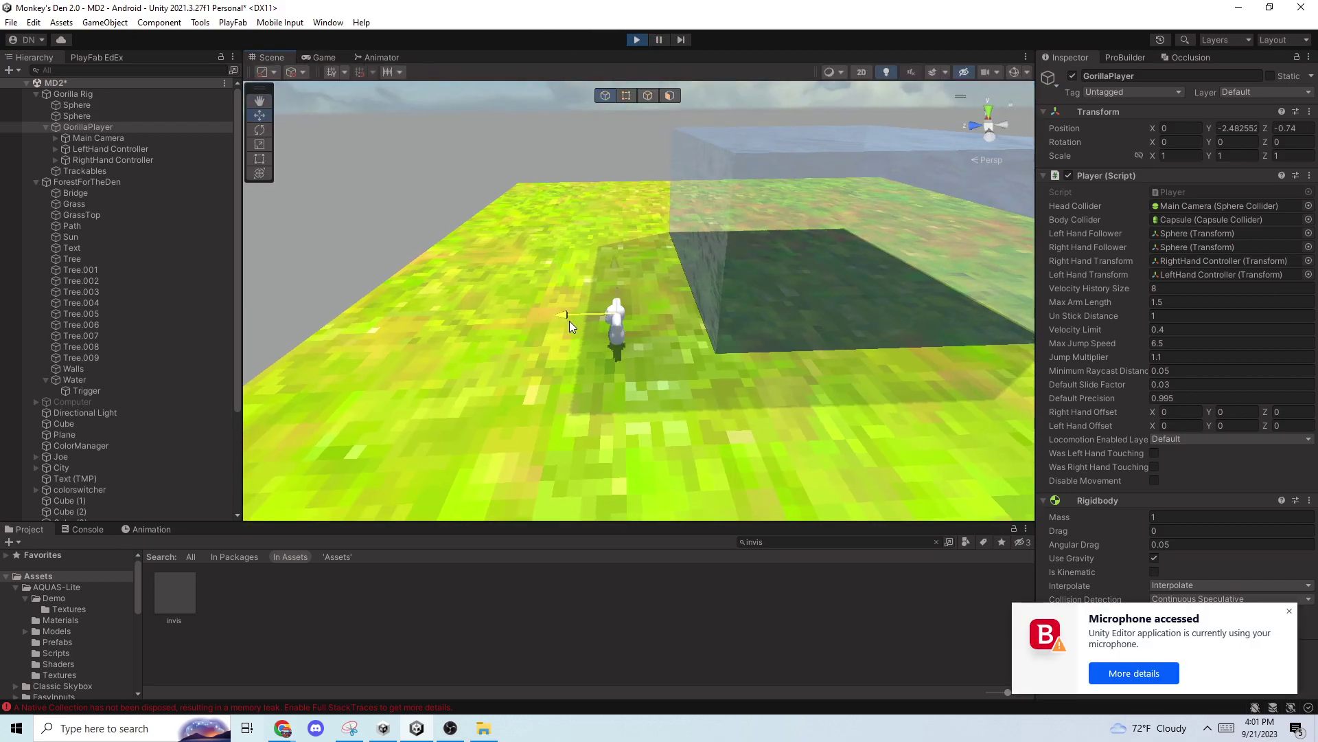
- Raise the LeftHand Controller, move it to about Z -2.04 by the water volume and adjust its height to about Y 2.38
{"action": "key", "text": "w"}
{"action": "right_click_drag", "start_coordinate": [569, 320], "coordinate": [577, 318]}
{"action": "left_click", "coordinate": [106, 148]}
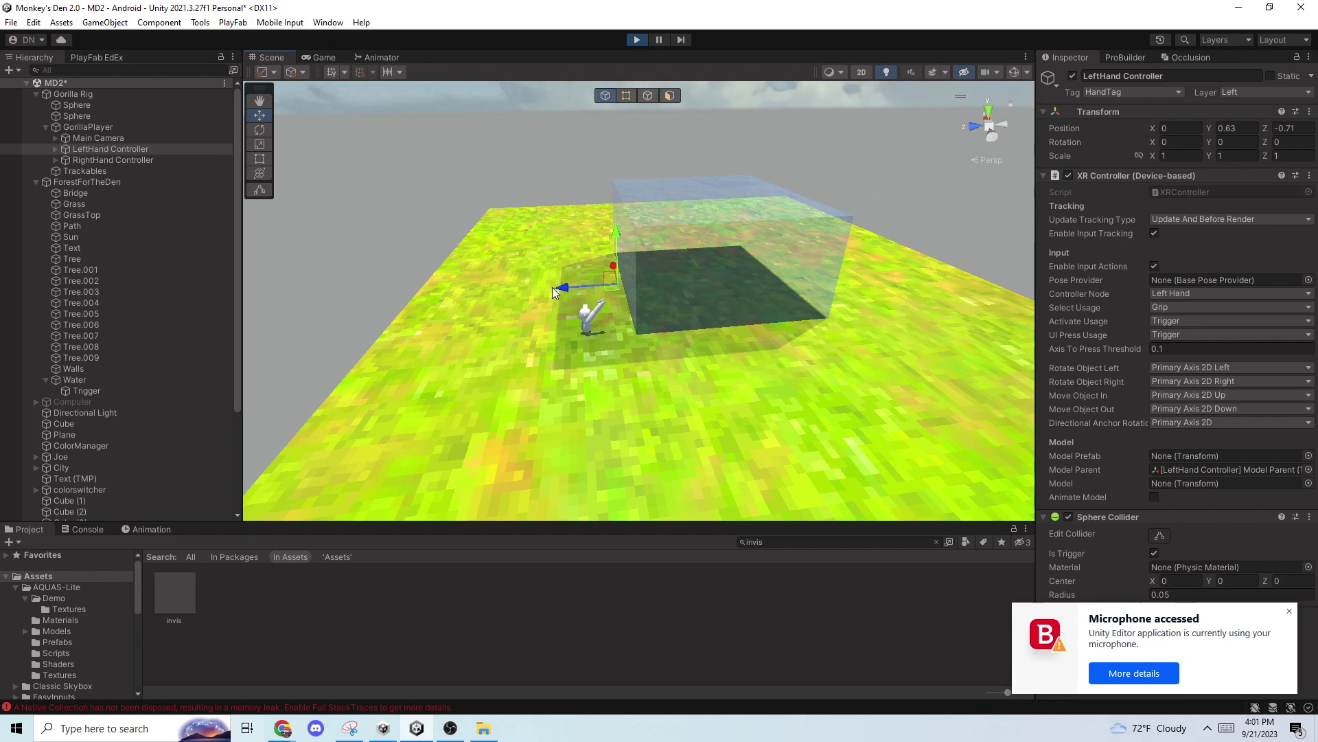
{"action": "left_click_drag", "start_coordinate": [603, 122], "coordinate": [601, 93]}
{"action": "right_click_drag", "start_coordinate": [596, 295], "coordinate": [501, 307]}
{"action": "key", "text": "w"}
{"action": "left_click_drag", "start_coordinate": [477, 288], "coordinate": [616, 287]}
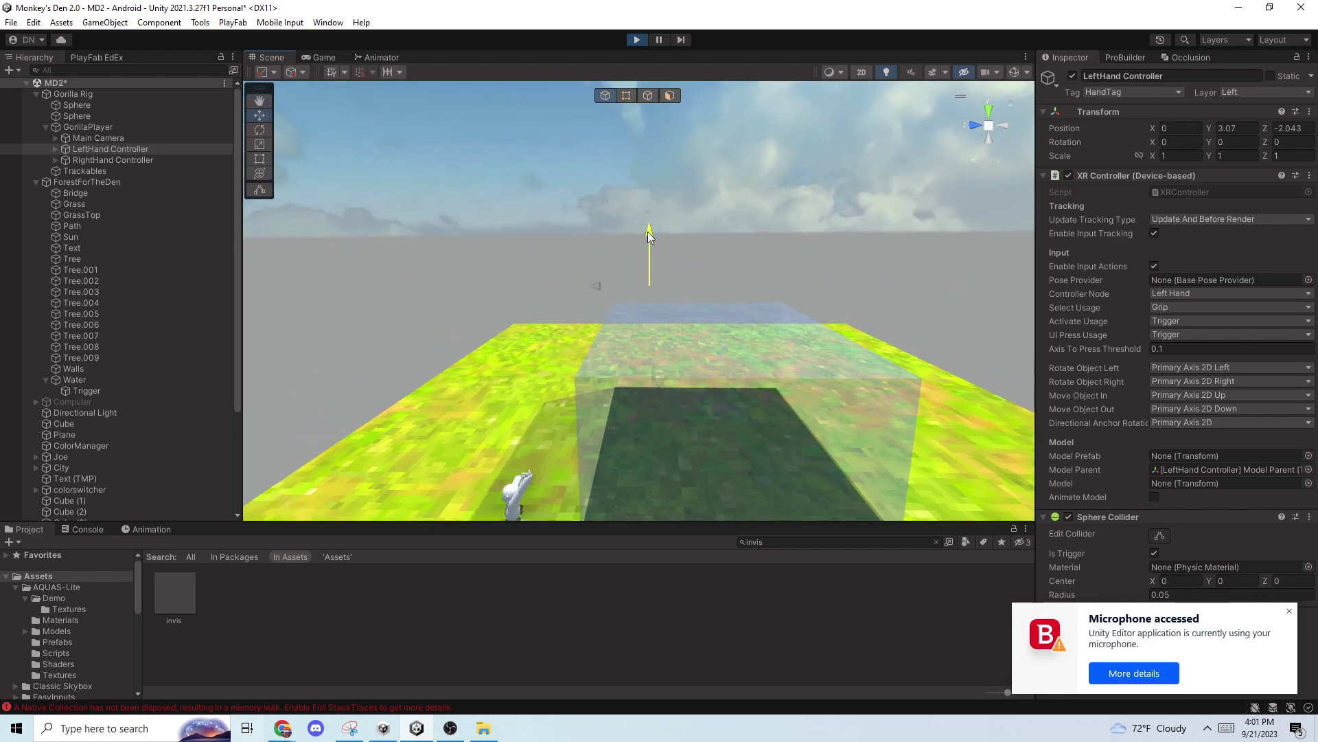
{"action": "left_click_drag", "start_coordinate": [648, 232], "coordinate": [698, 280]}
- Shift the LeftHand Controller to about X 1.71, lower it through the water surface to about Y 1.45, and exit Play mode
{"action": "right_click_drag", "start_coordinate": [697, 281], "coordinate": [439, 302]}
{"action": "key", "text": "d"}
{"action": "left_click_drag", "start_coordinate": [295, 271], "coordinate": [528, 273]}
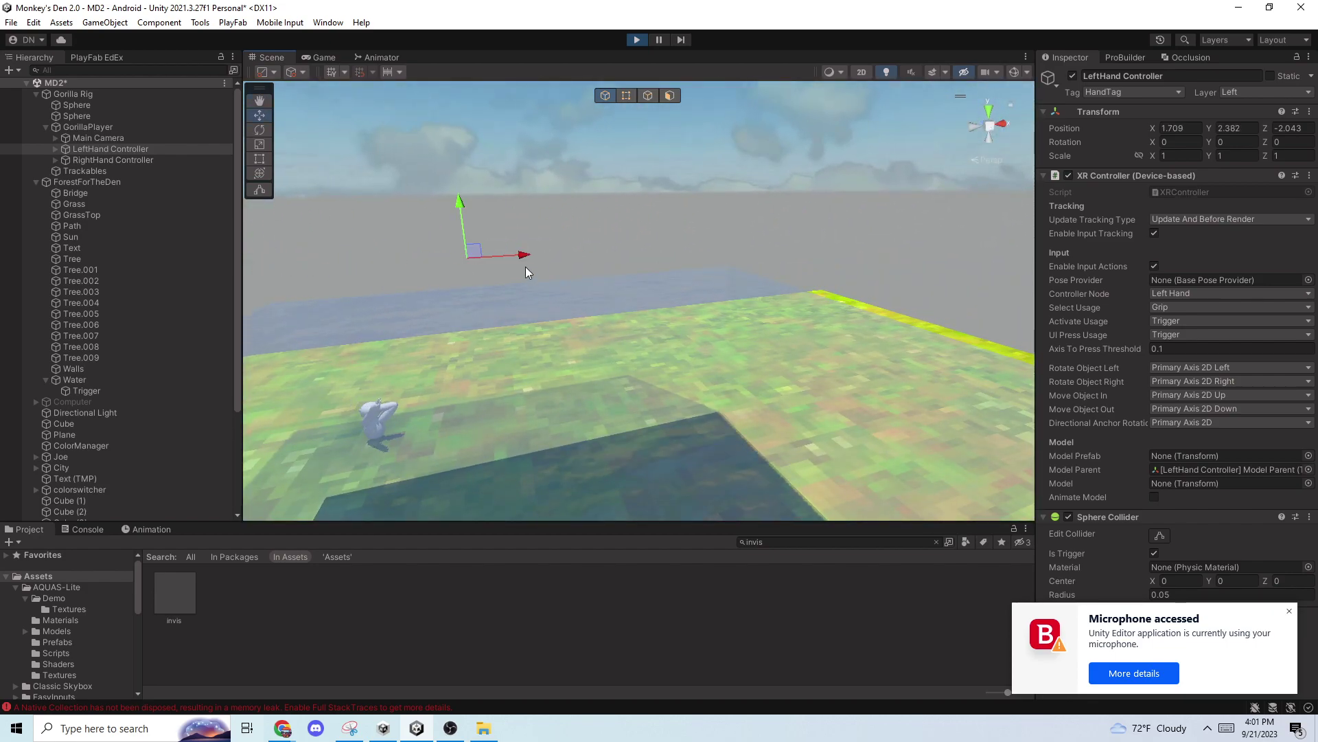
{"action": "left_click_drag", "start_coordinate": [460, 206], "coordinate": [482, 308]}
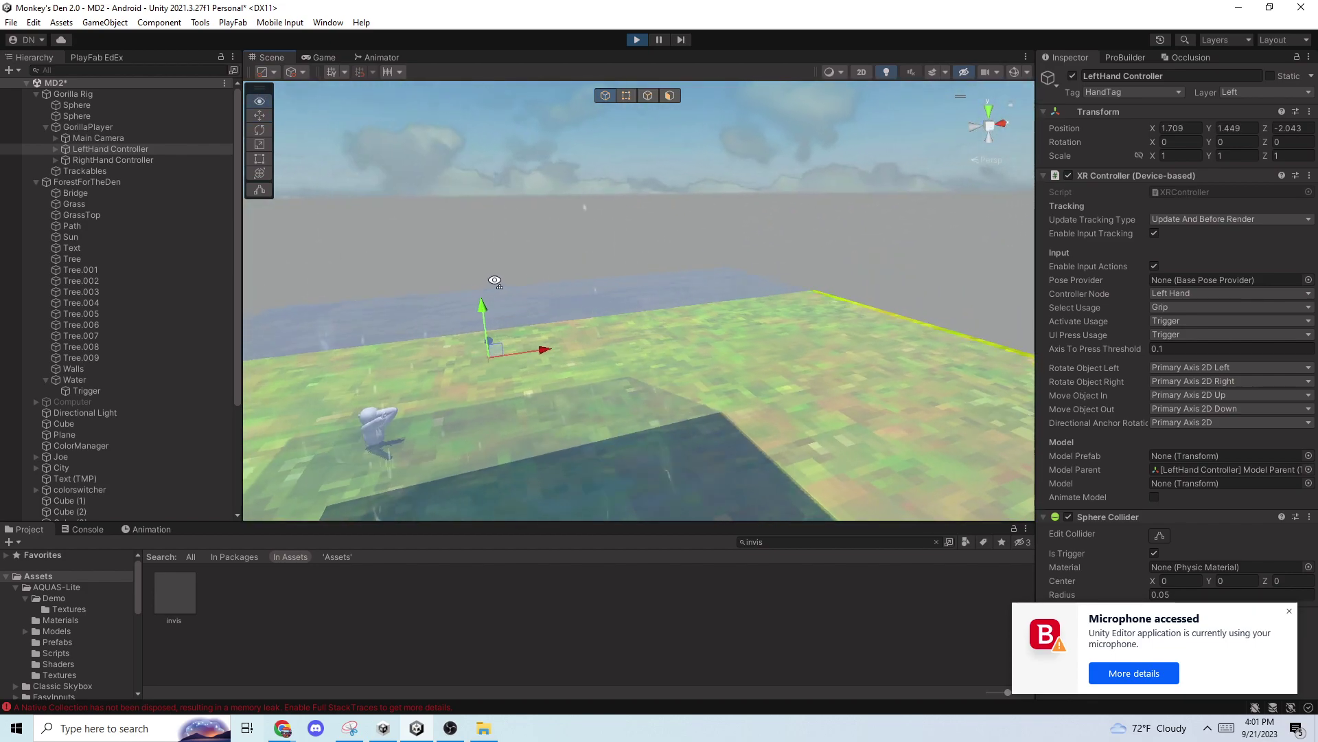
{"action": "right_click_drag", "start_coordinate": [495, 282], "coordinate": [399, 285]}
{"action": "left_click", "coordinate": [638, 39]}
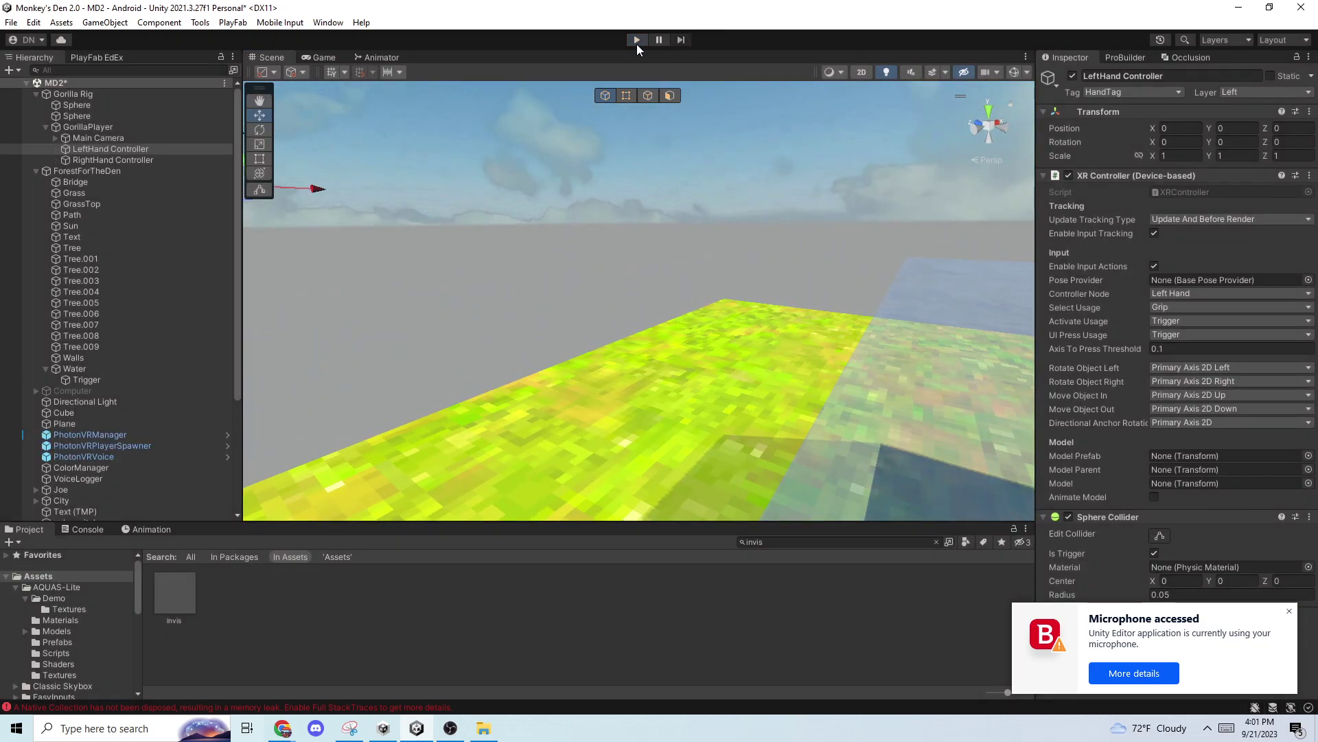
- Examine the Cube (6) water volume and its component settings, clear the selection and dismiss the microphone notification
{"action": "left_click", "coordinate": [601, 243]}
{"action": "right_click_drag", "start_coordinate": [602, 243], "coordinate": [772, 337]}
{"action": "key", "text": "s"}
{"action": "left_click", "coordinate": [772, 337]}
{"action": "scroll", "coordinate": [97, 481], "scroll_direction": "down", "scroll_amount": 1}
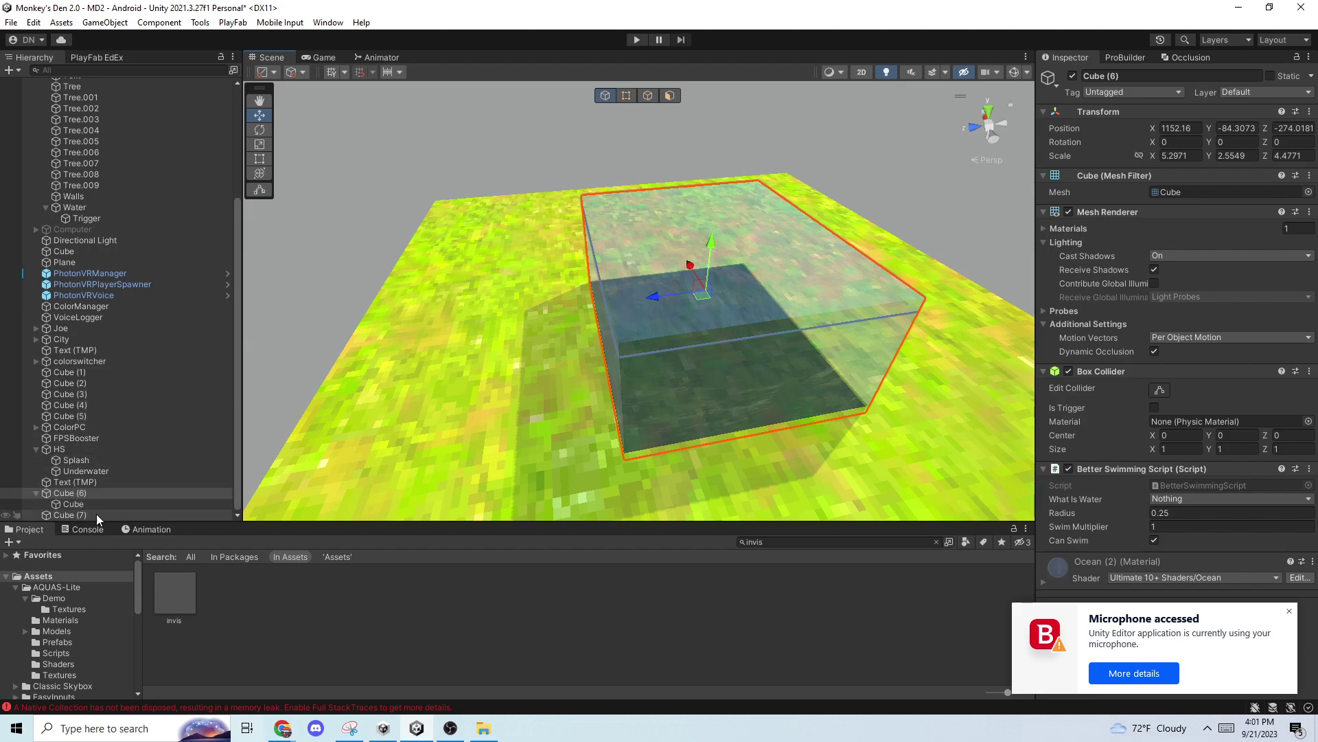
{"action": "right_click_drag", "start_coordinate": [481, 405], "coordinate": [581, 295]}
{"action": "key", "text": "s"}
{"action": "left_click", "coordinate": [486, 301]}
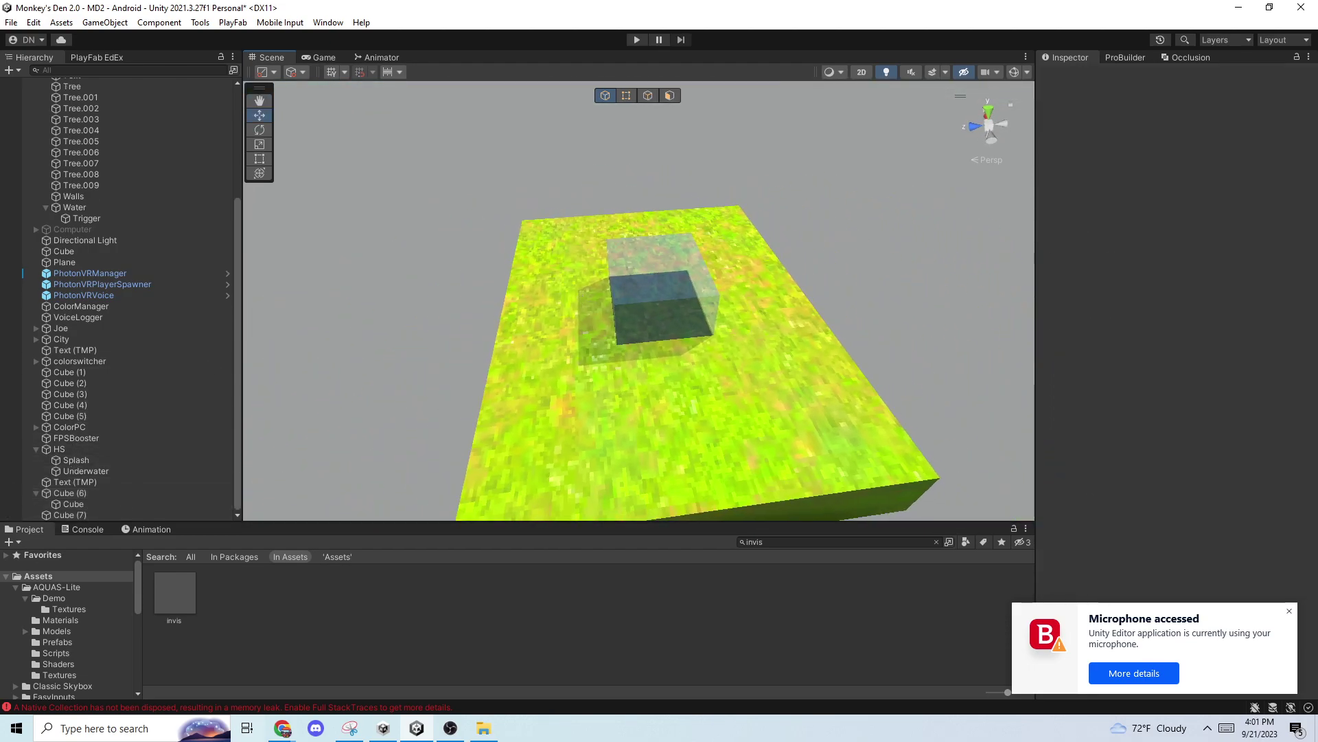
{"action": "left_click", "coordinate": [1289, 612]}
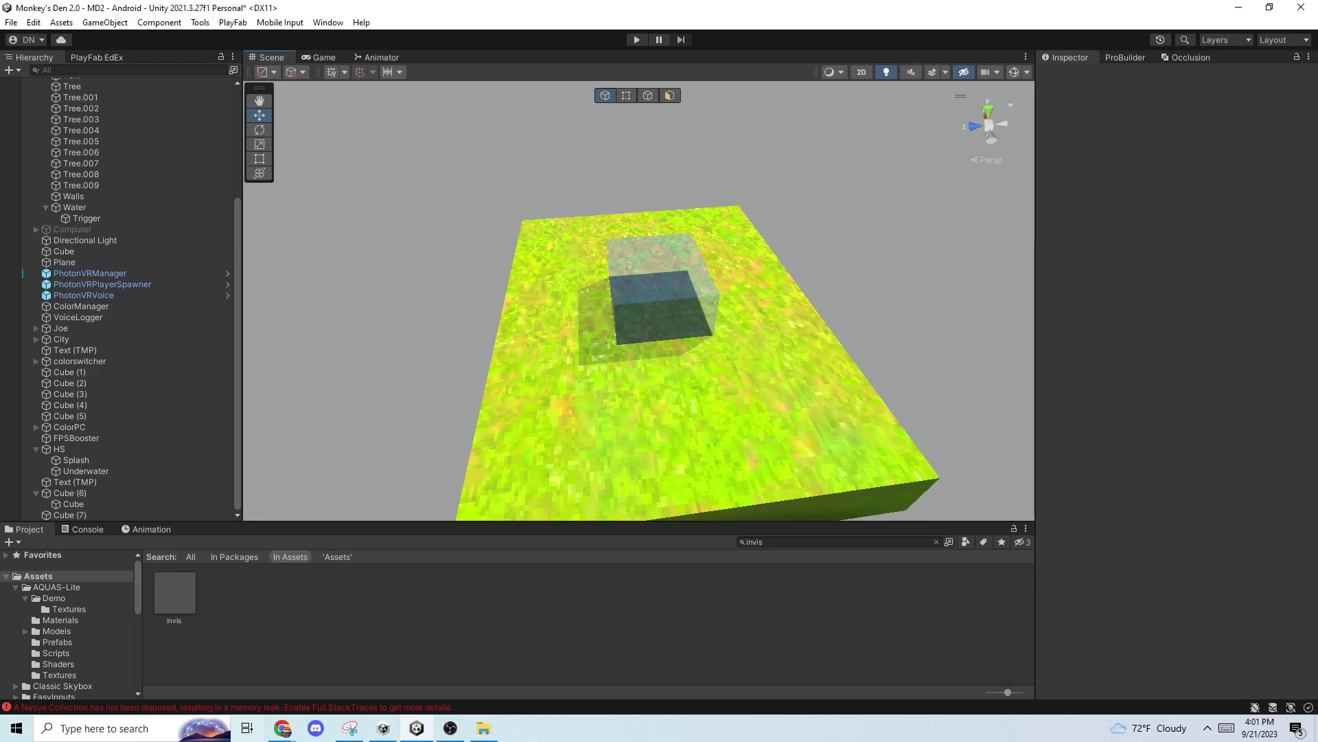